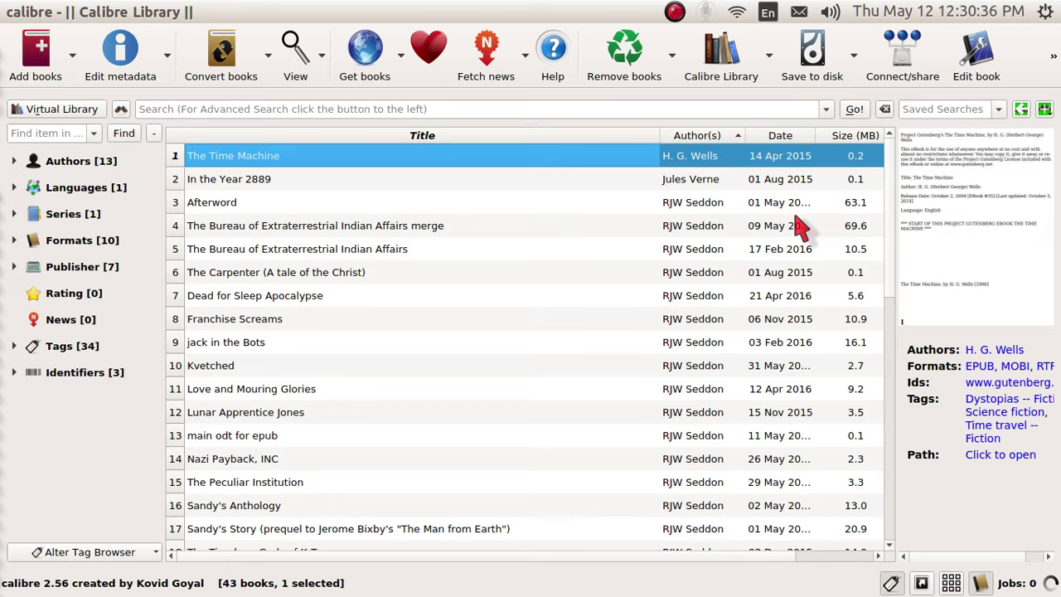
# Select the 'merge' copy of the book and open its EPUB in the E-book viewer
pyautogui.click(422, 232)
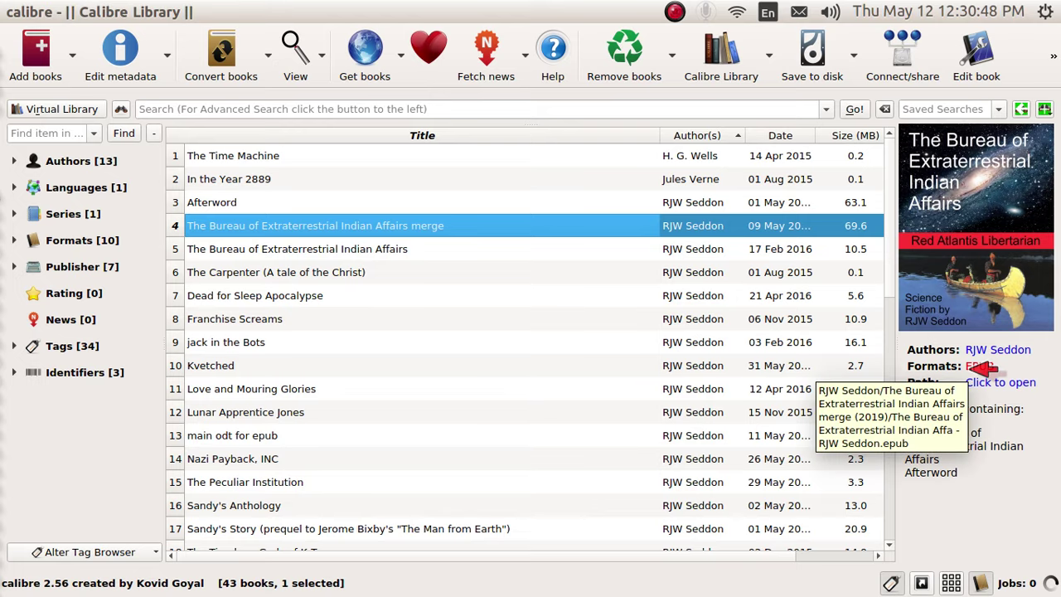
pyautogui.click(970, 366)
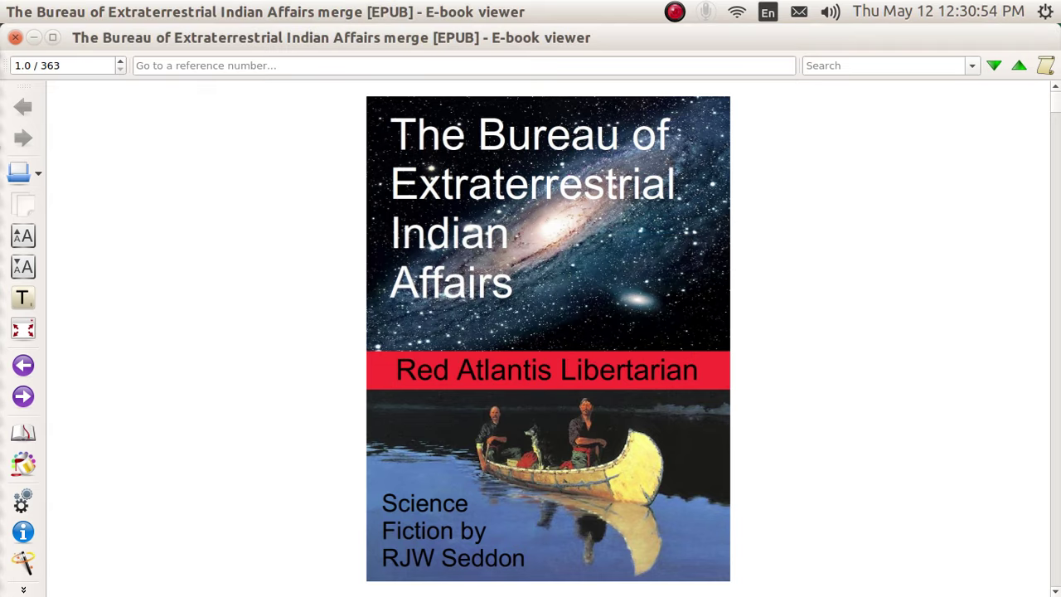
# Scroll and page through the framed images with top, bottom, left and right captions, then return to the library
pyautogui.scroll(-6, 975, 382)
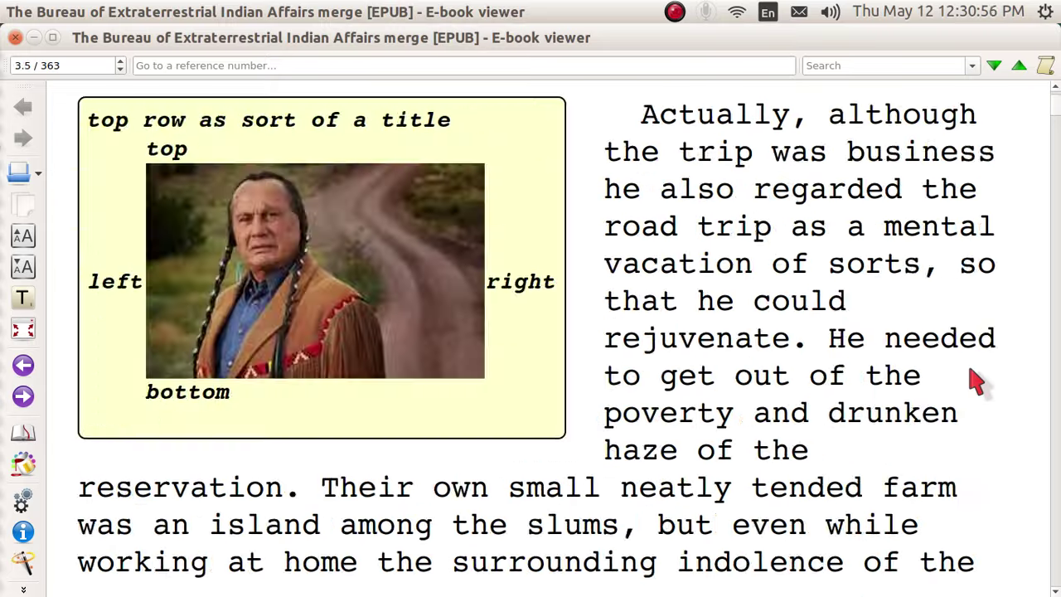
pyautogui.scroll(-2, 975, 381)
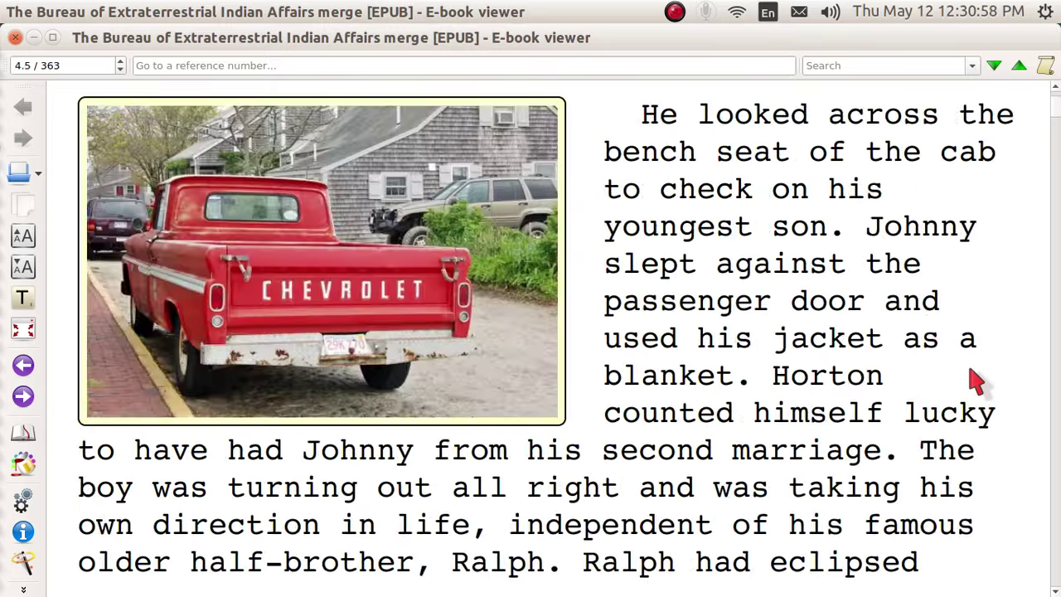
pyautogui.scroll(1, 975, 381)
pyautogui.scroll(4, 975, 381)
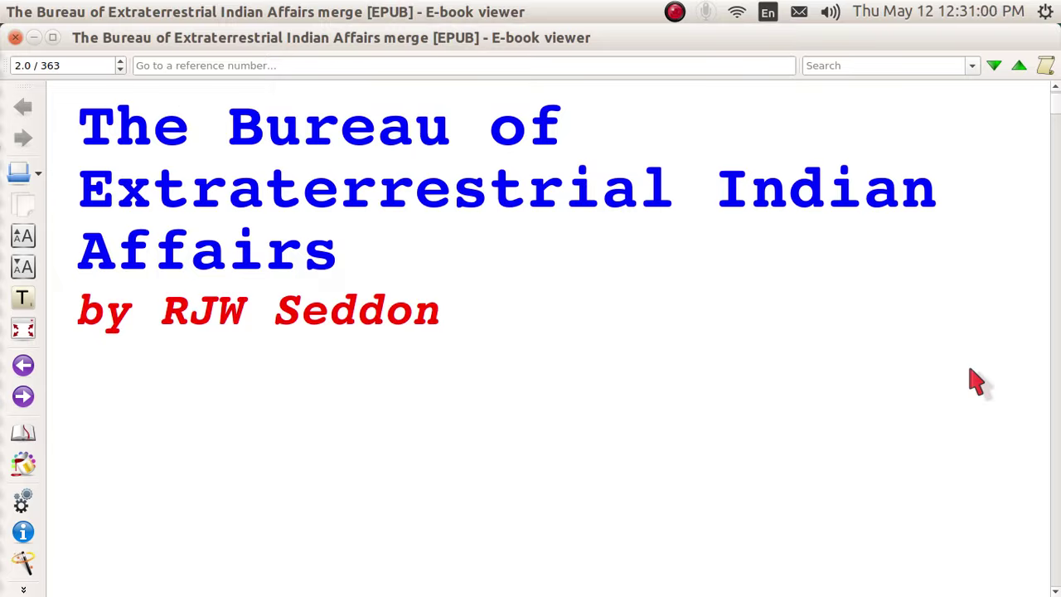
pyautogui.scroll(-2, 975, 381)
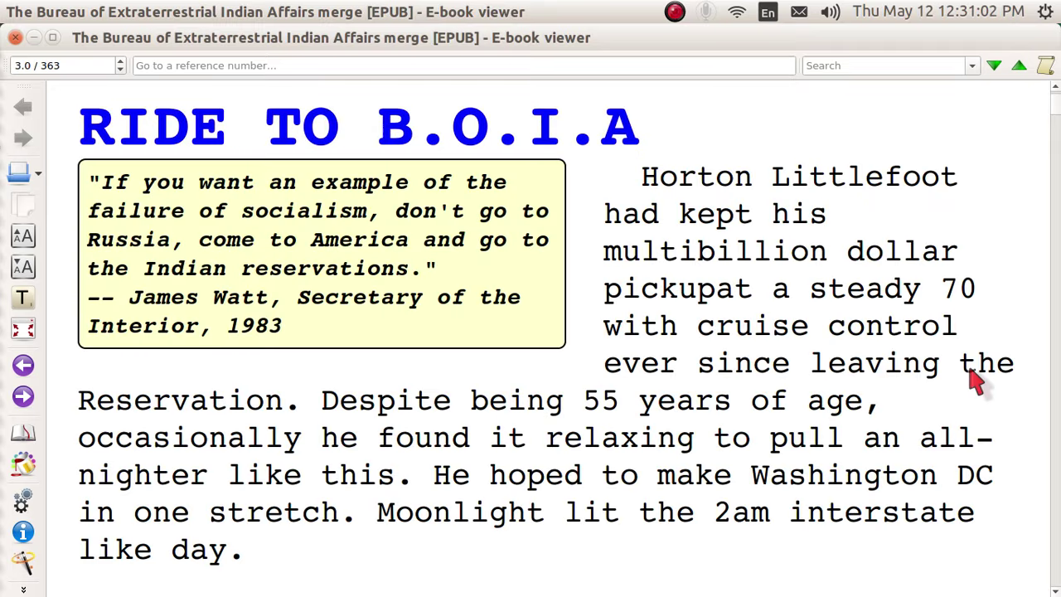
pyautogui.scroll(-1, 975, 381)
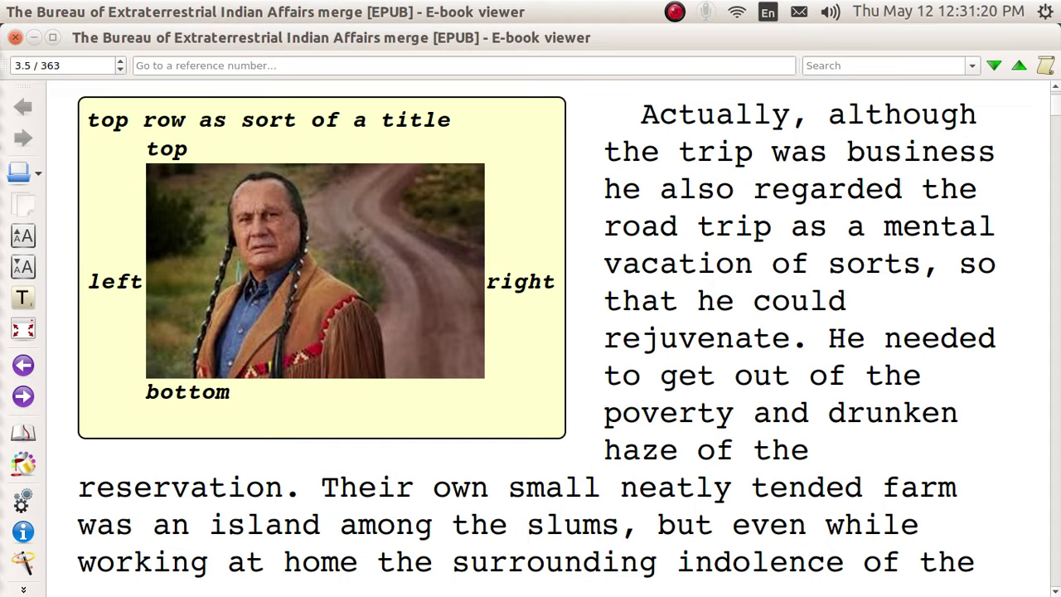
pyautogui.press('pagedown')
pyautogui.press('pagedown')
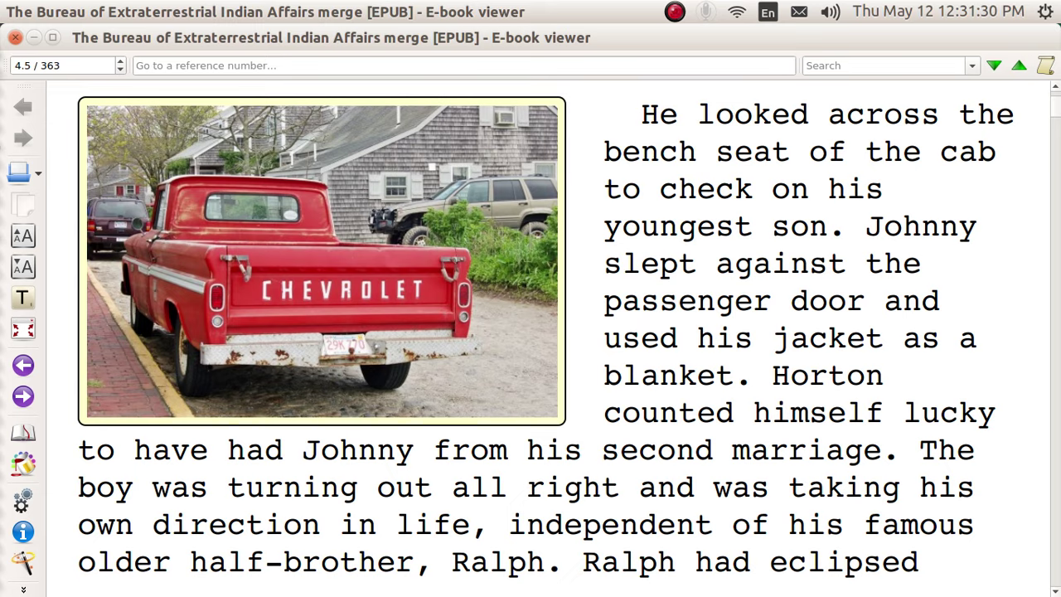
pyautogui.hotkey('alt', 'Tab')
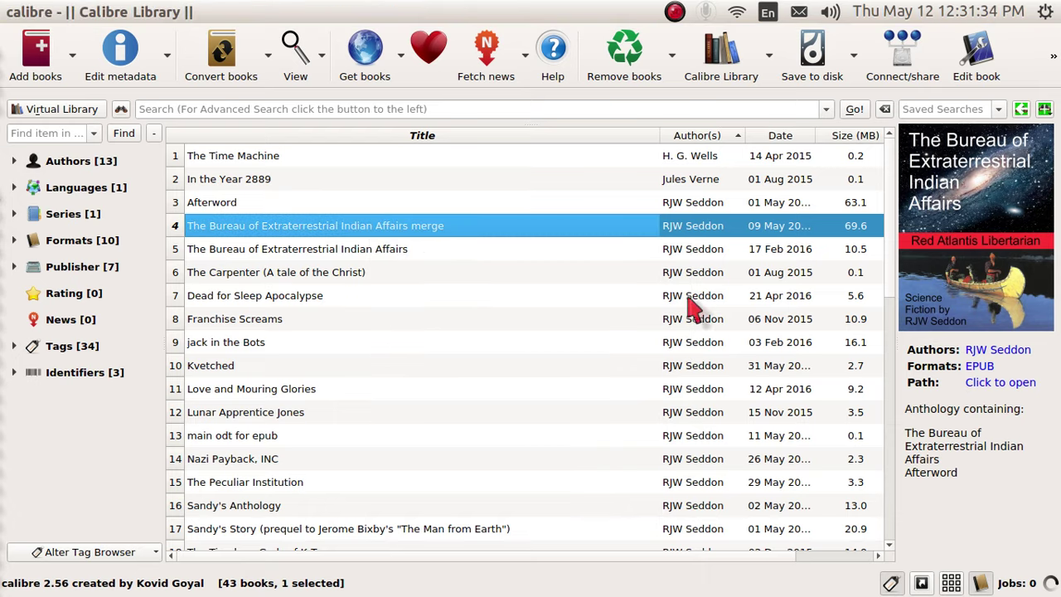
# Open the merge book in Edit Book from its right-click menu
pyautogui.rightClick(483, 232)
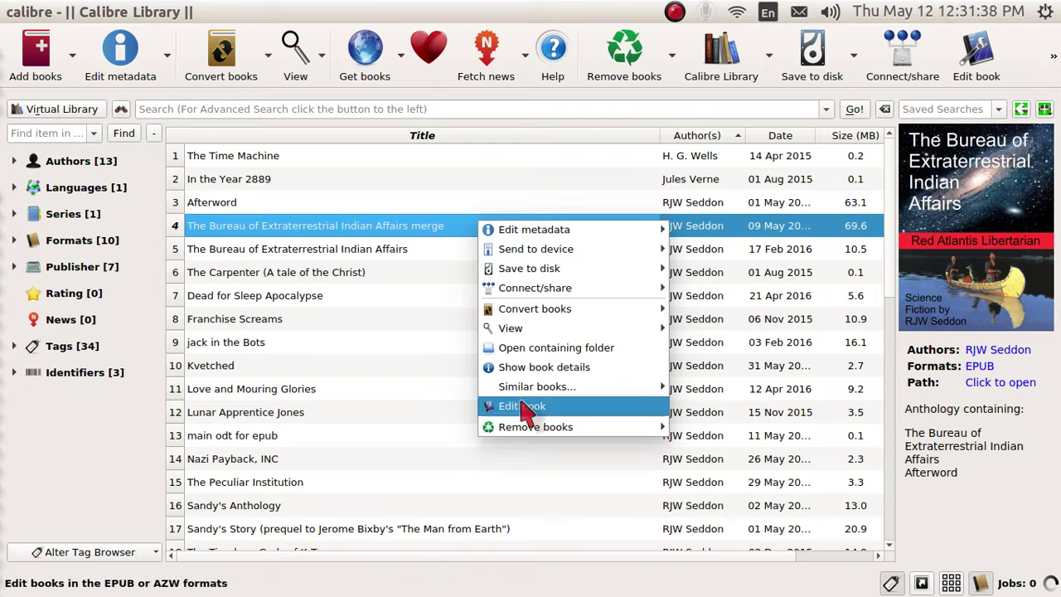
pyautogui.click(439, 236)
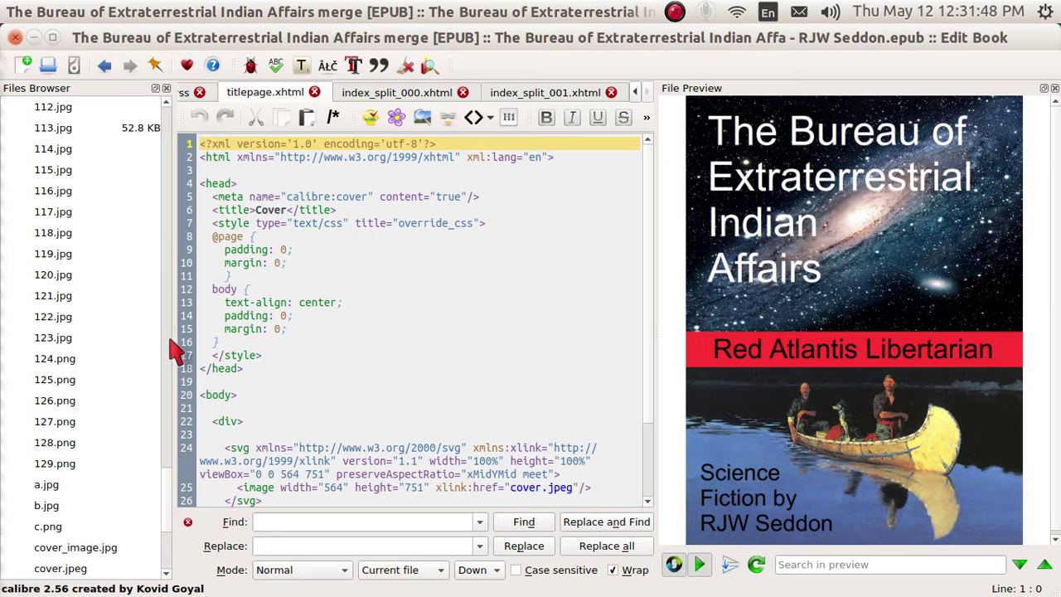
# Bring up stylesheet.css to show its .g25 and .g25r width and float rules
pyautogui.moveTo(168, 474); pyautogui.dragTo(158, 64)
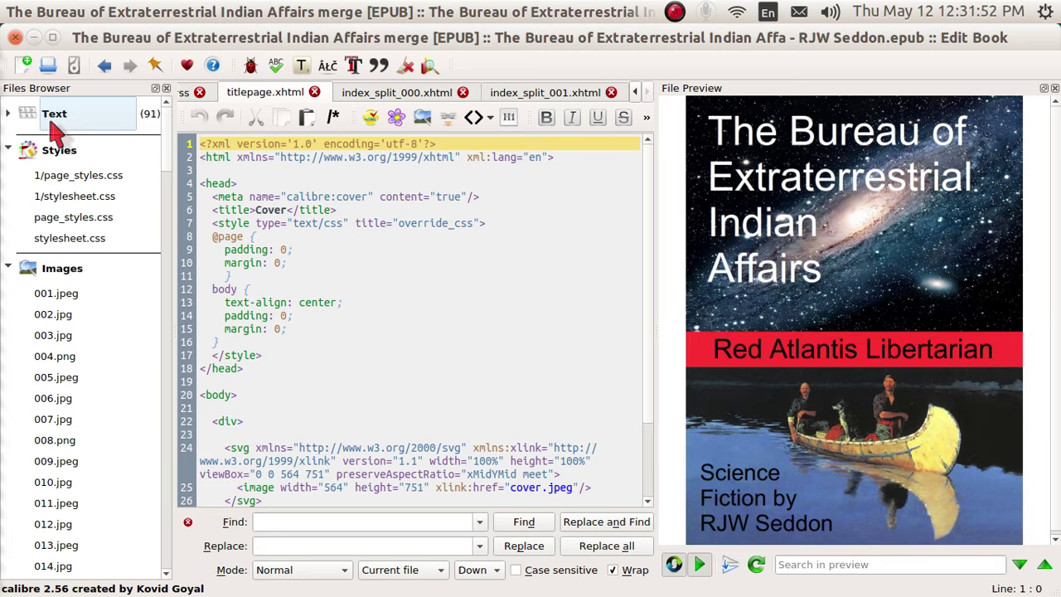
pyautogui.click(9, 117)
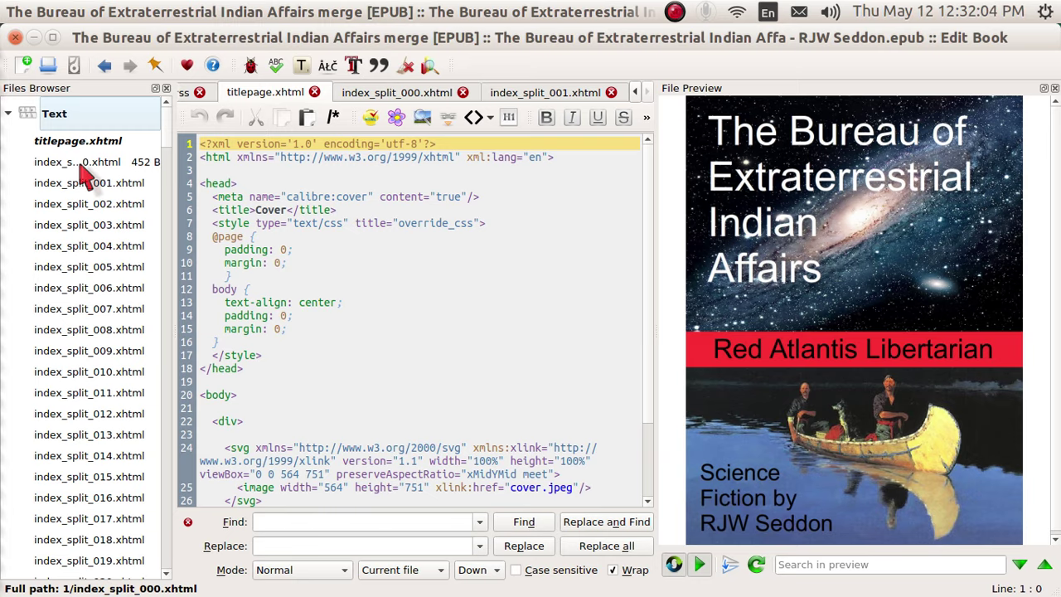
pyautogui.click(7, 114)
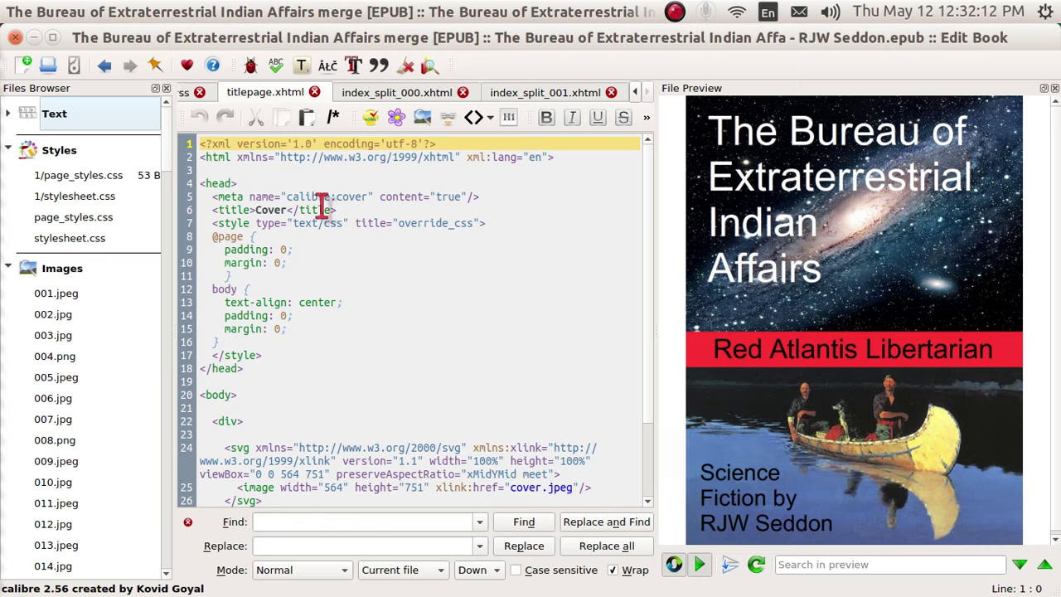
pyautogui.click(185, 92)
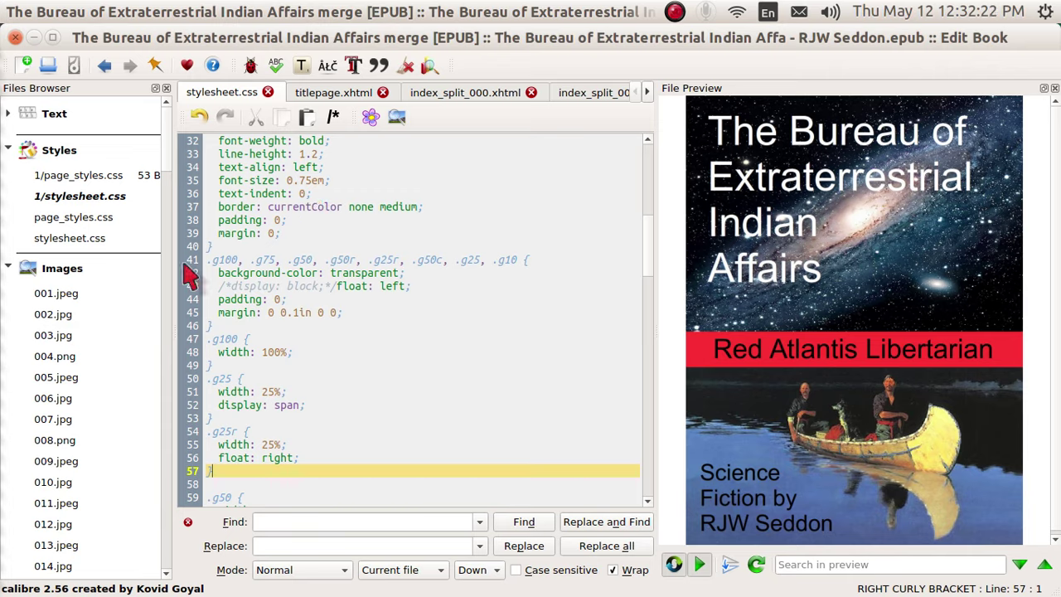
pyautogui.click(10, 150)
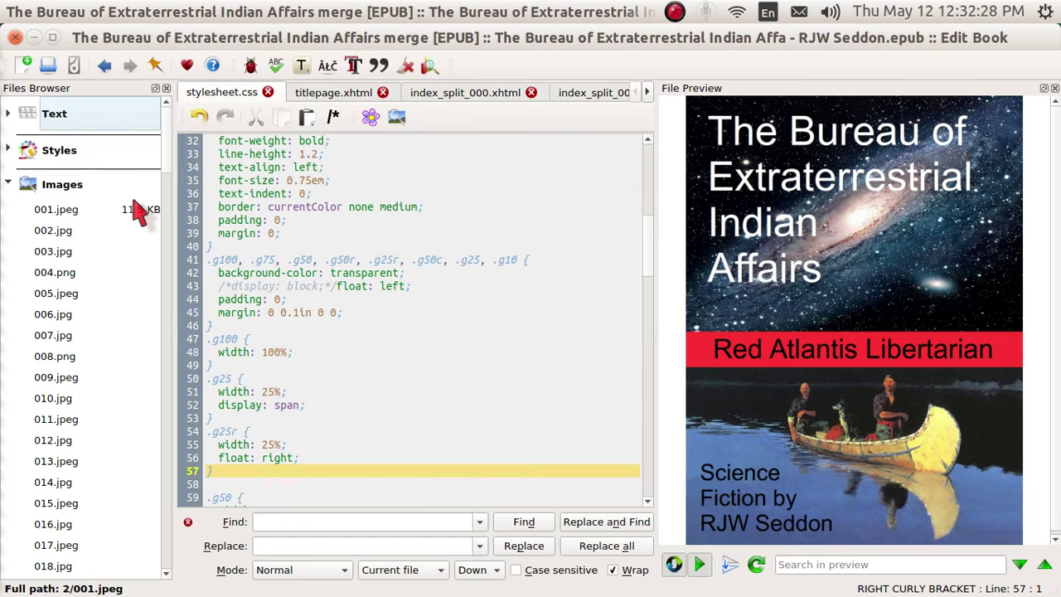
pyautogui.moveTo(169, 159); pyautogui.dragTo(170, 548)
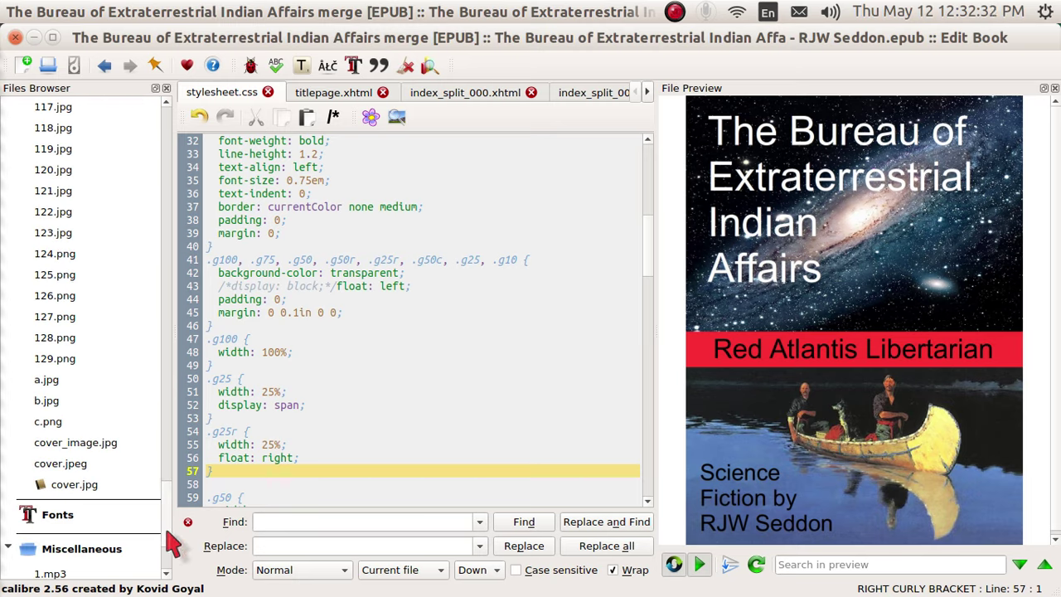
# Delete a.jpg, b.jpg and c.png from the book and return to titlepage.xhtml
pyautogui.click(37, 381)
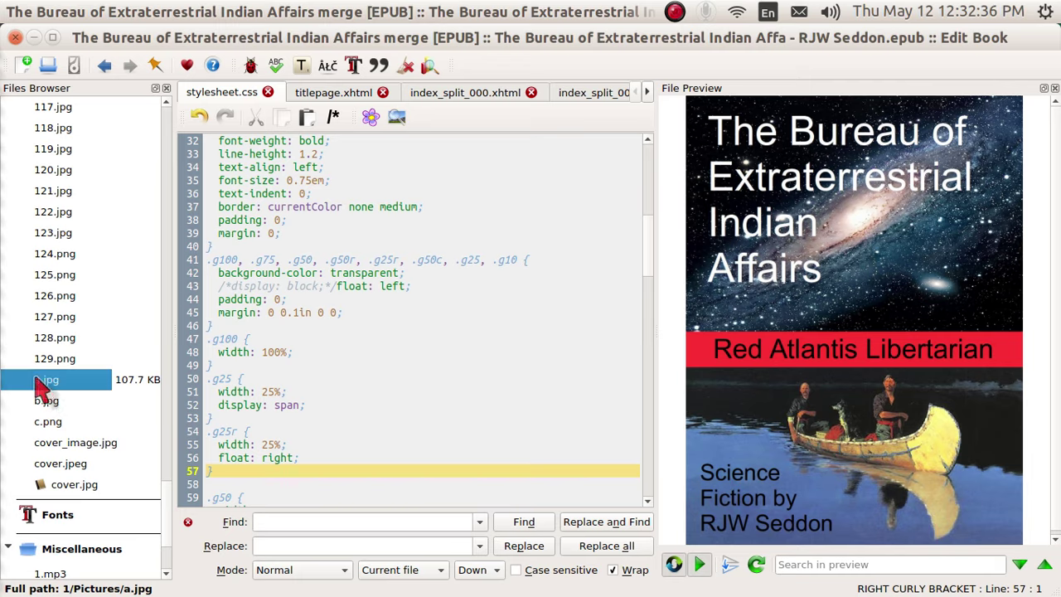
pyautogui.keyDown('ctrl'); pyautogui.click(46, 404); pyautogui.keyUp('ctrl')
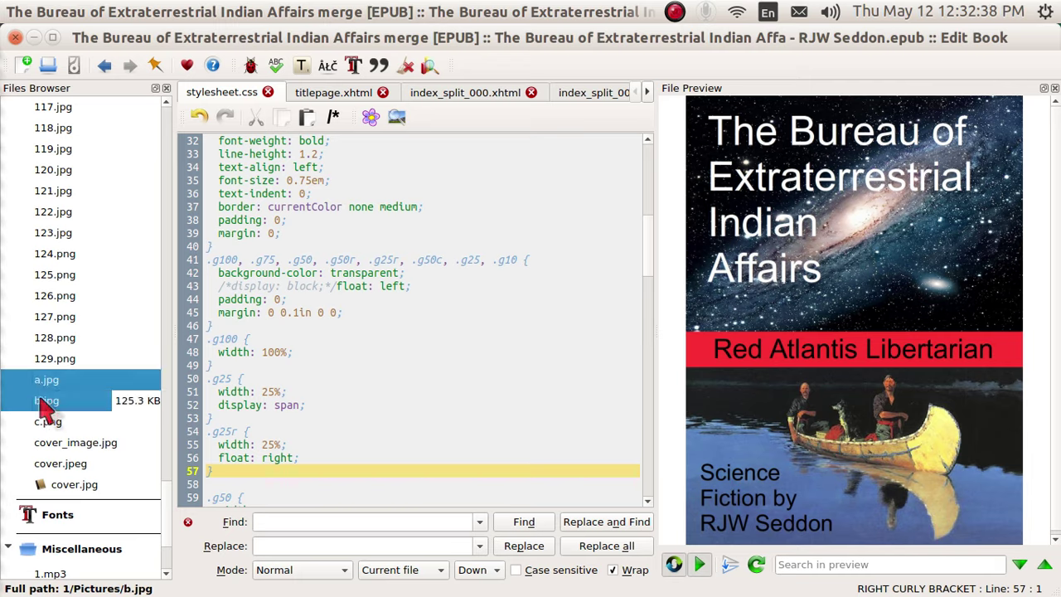
pyautogui.keyDown('ctrl'); pyautogui.click(44, 427); pyautogui.keyUp('ctrl')
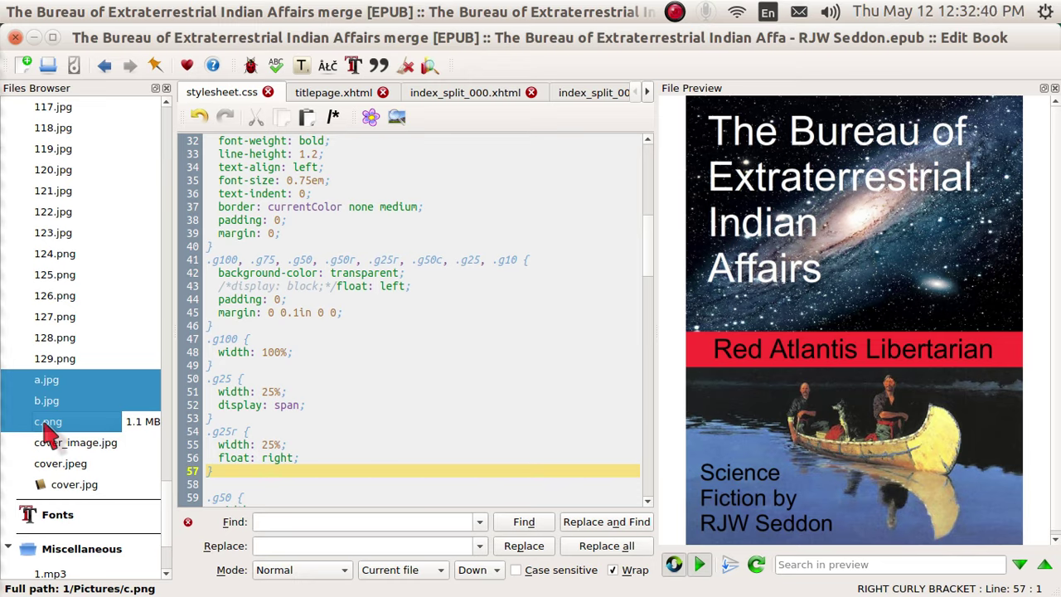
pyautogui.press('Delete')
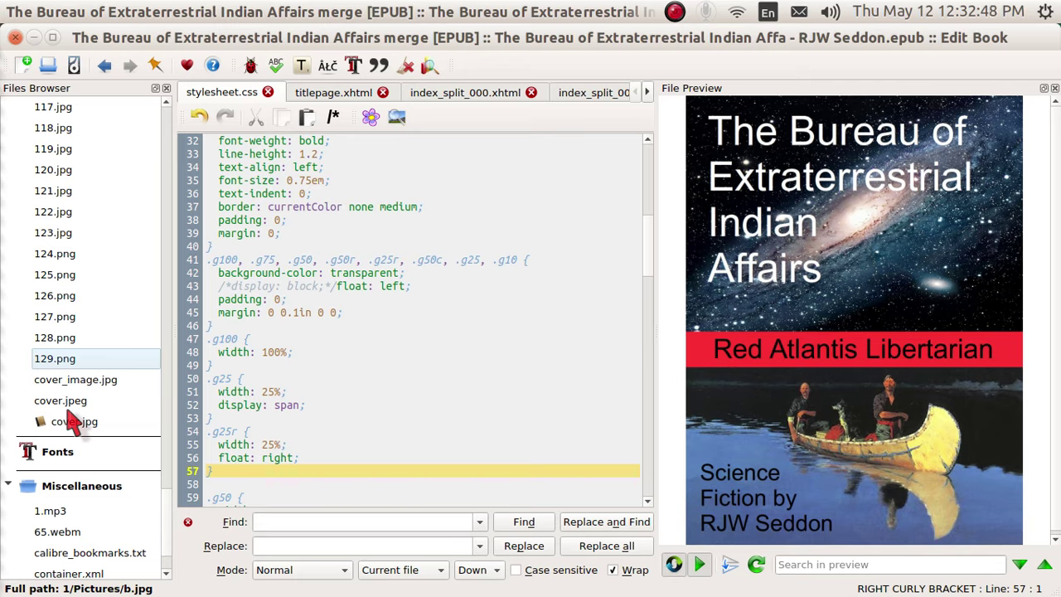
pyautogui.click(348, 98)
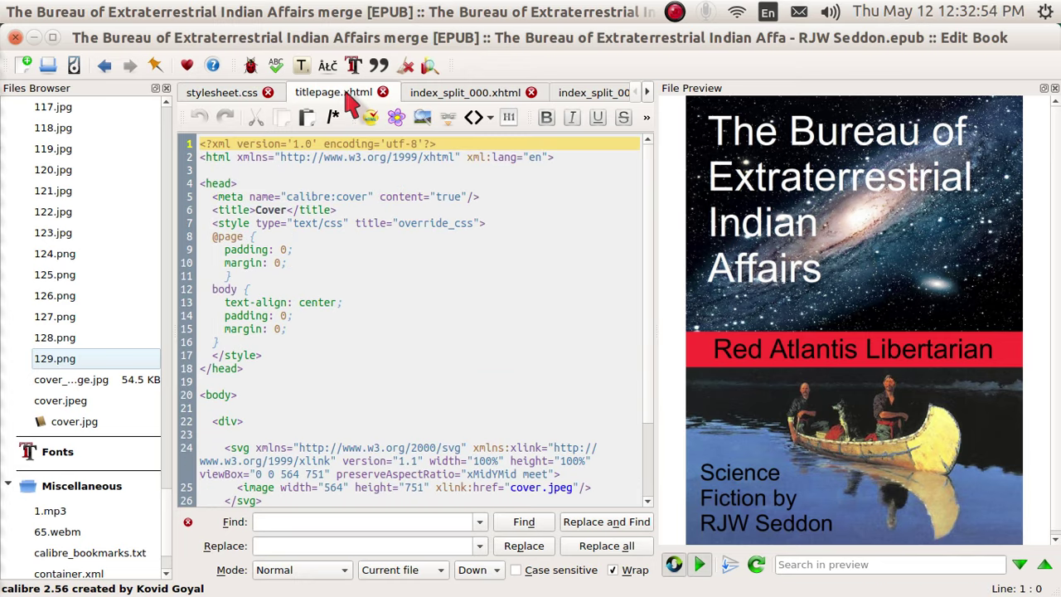
# Show index_split_000.xhtml's h1 title and h2 author code, then open the File menu
pyautogui.click(475, 95)
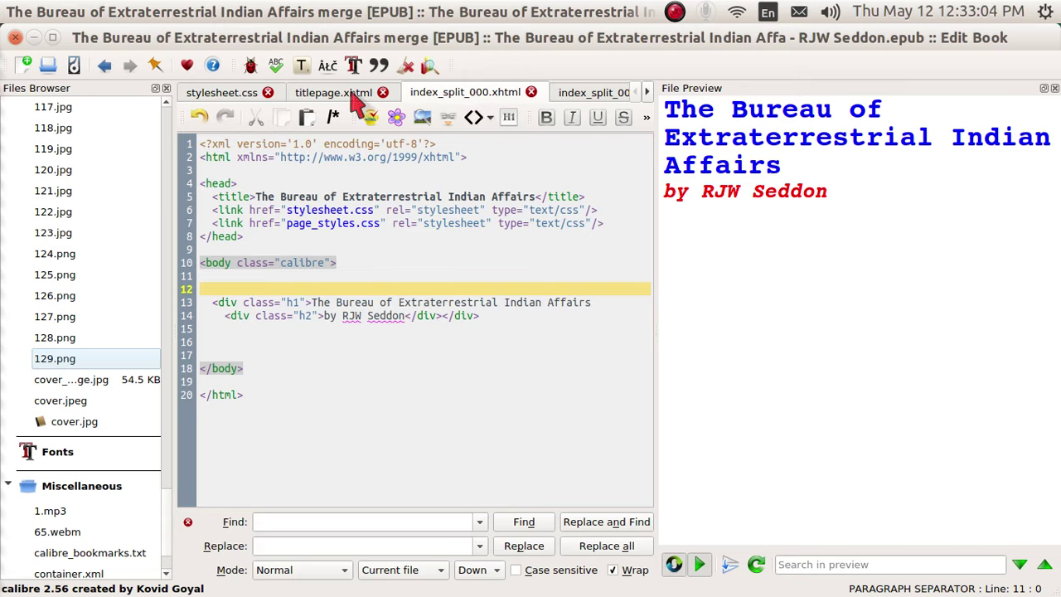
pyautogui.moveTo(18, 12)
pyautogui.click(83, 11)
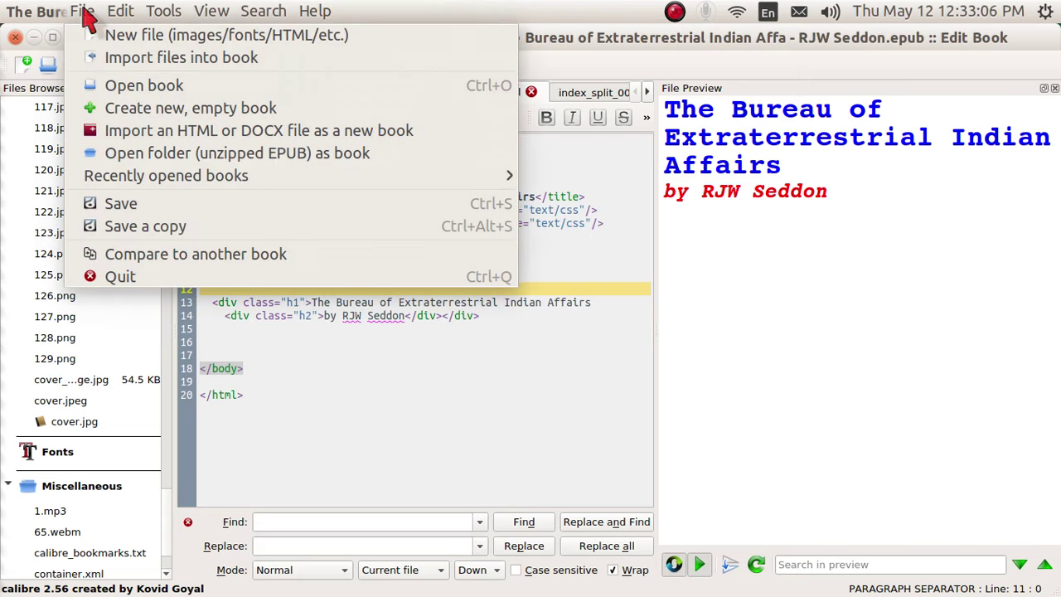
pyautogui.click(123, 38)
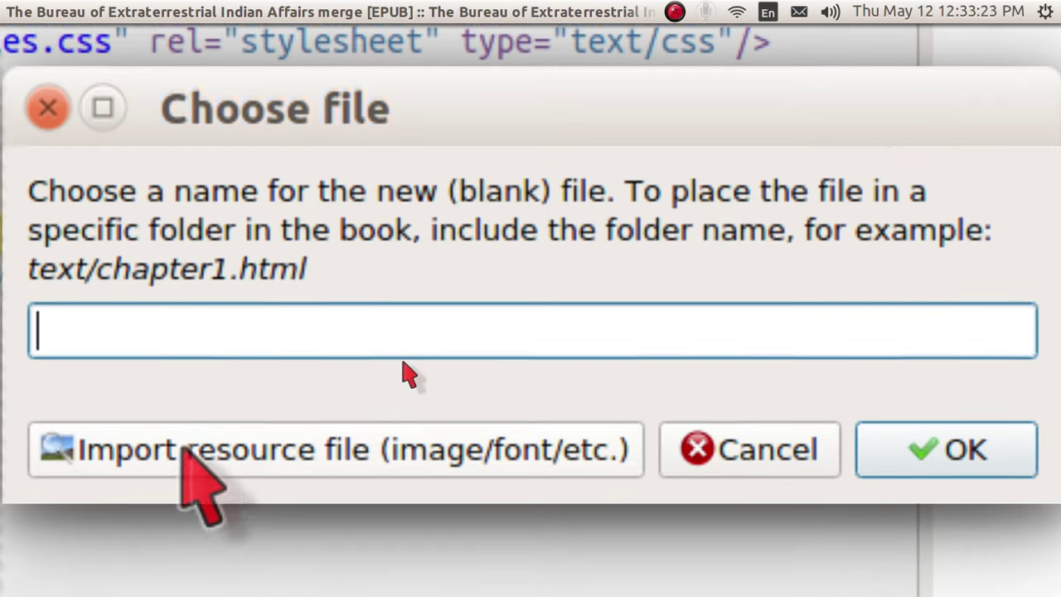
pyautogui.click(184, 448)
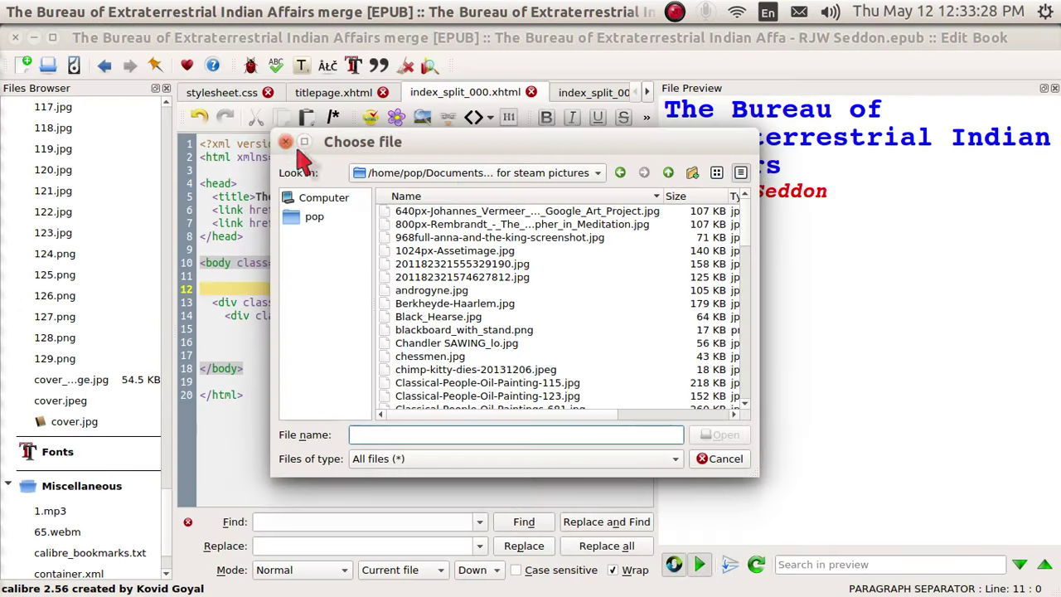
pyautogui.click(285, 142)
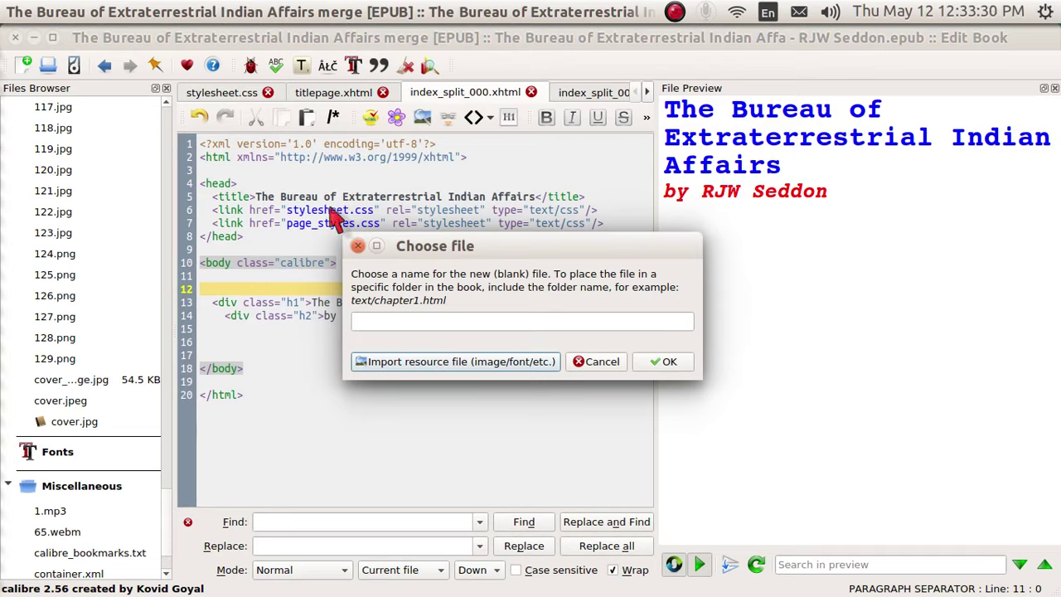
pyautogui.click(358, 246)
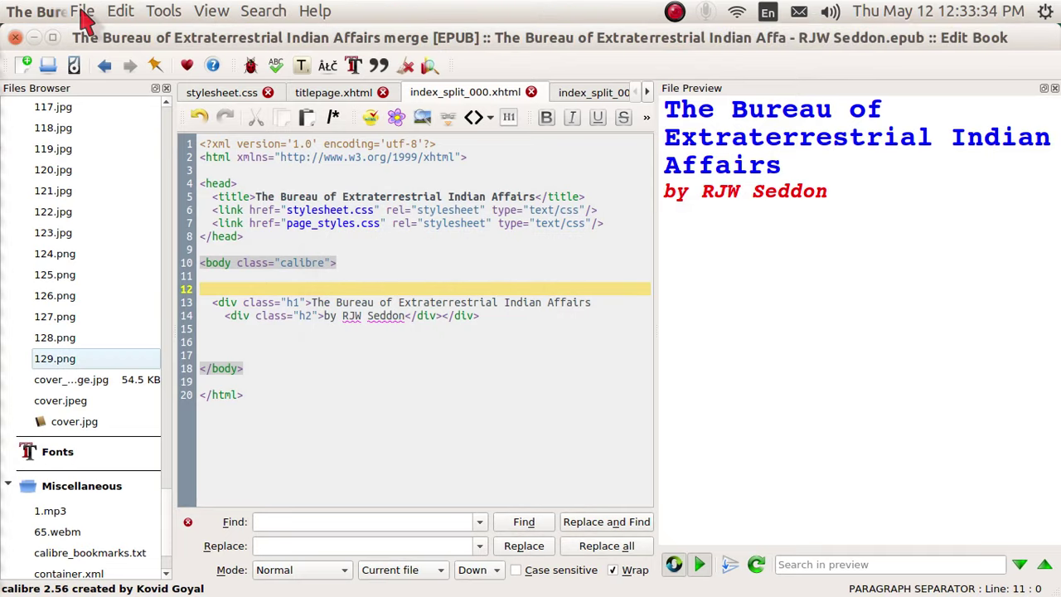
# Import a.jpg, b.jpg and c.png from the pix folder into the book
pyautogui.click(82, 11)
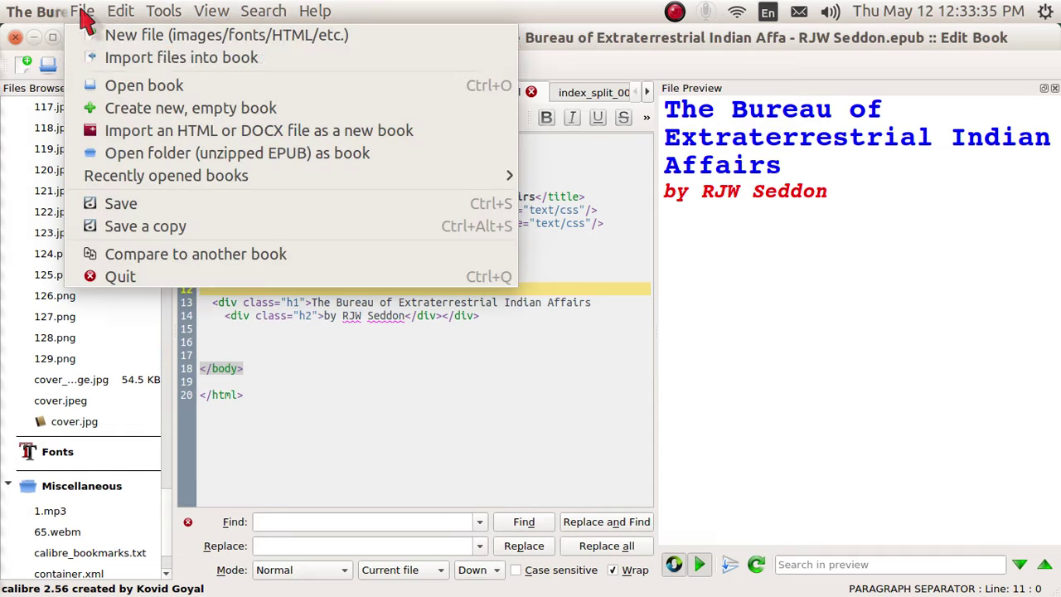
pyautogui.click(122, 60)
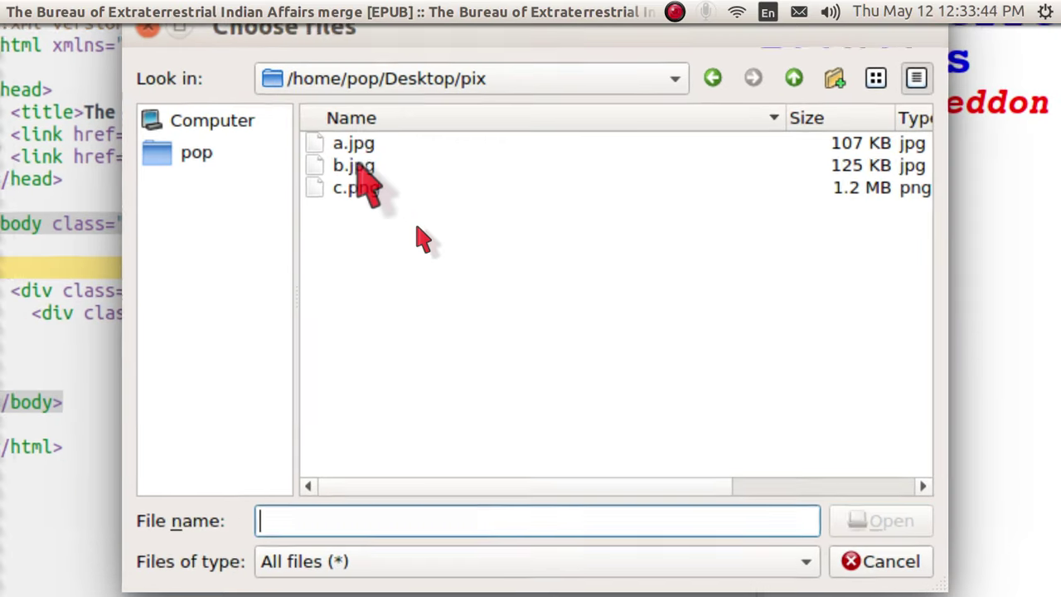
pyautogui.click(417, 227)
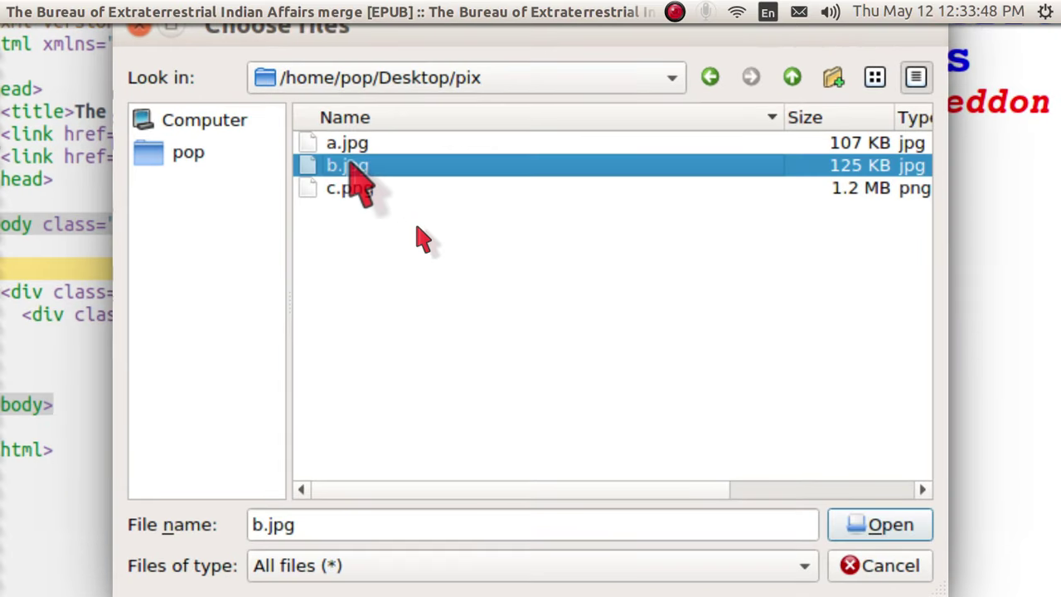
pyautogui.hotkey('ctrl', 'a')
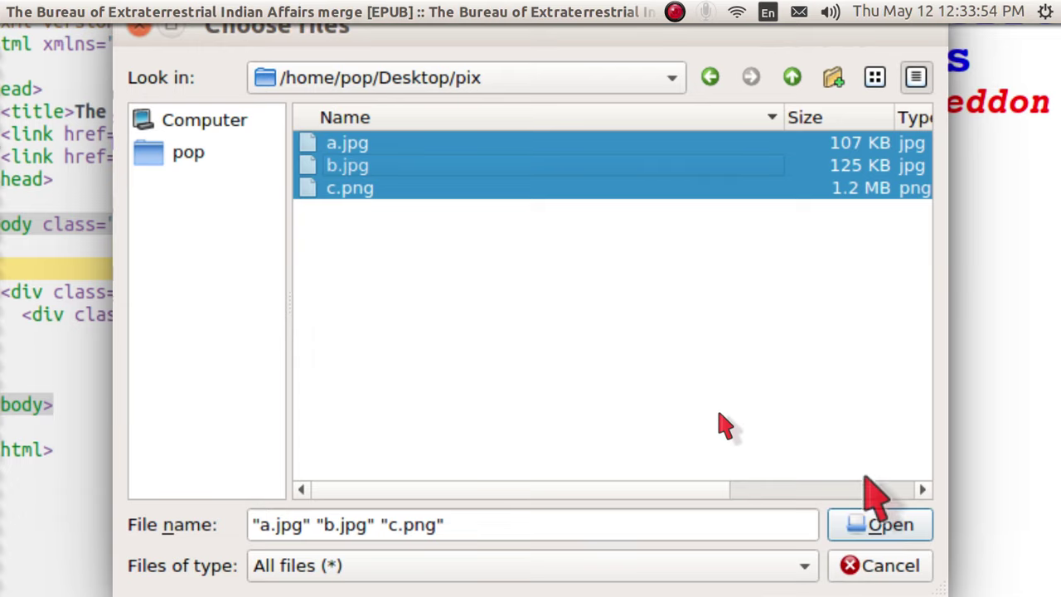
pyautogui.click(889, 527)
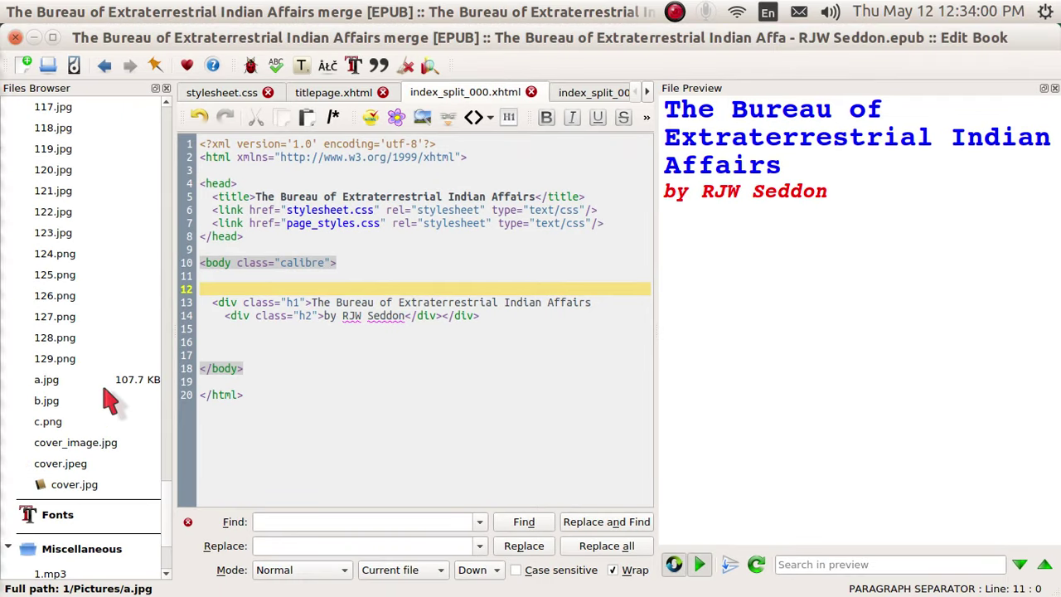
# View a.jpg, b.jpg and c.png in their own tabs, then close all three image tabs
pyautogui.click(104, 389)
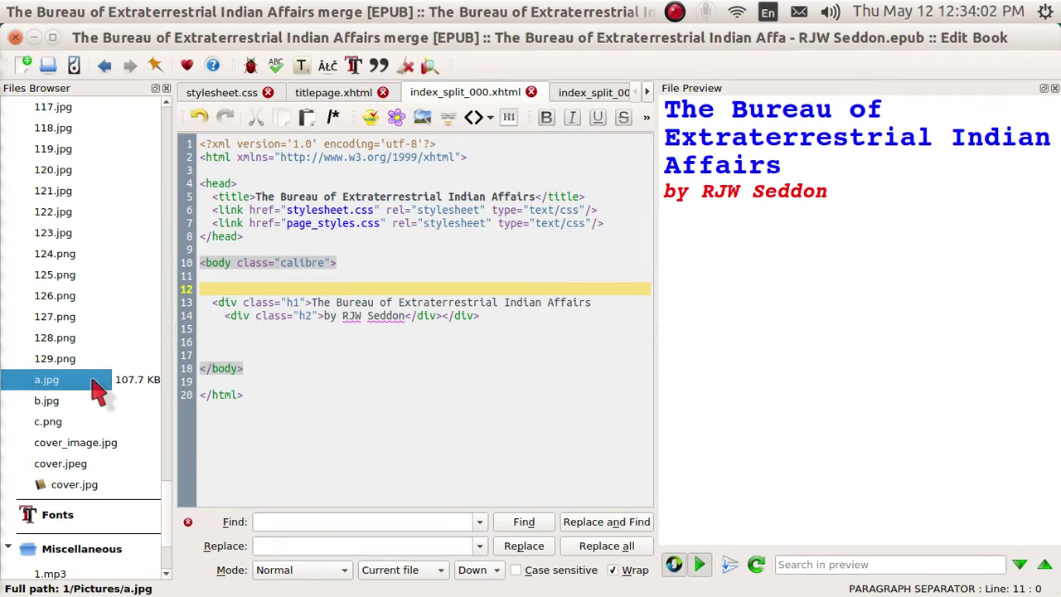
pyautogui.doubleClick(96, 389)
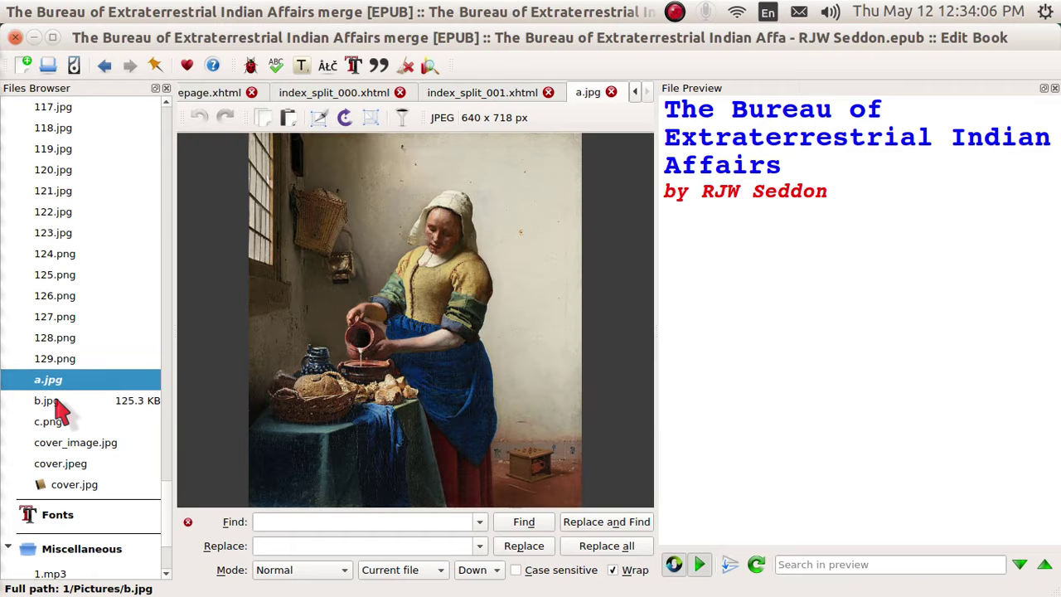
pyautogui.click(62, 406)
pyautogui.doubleClick(62, 406)
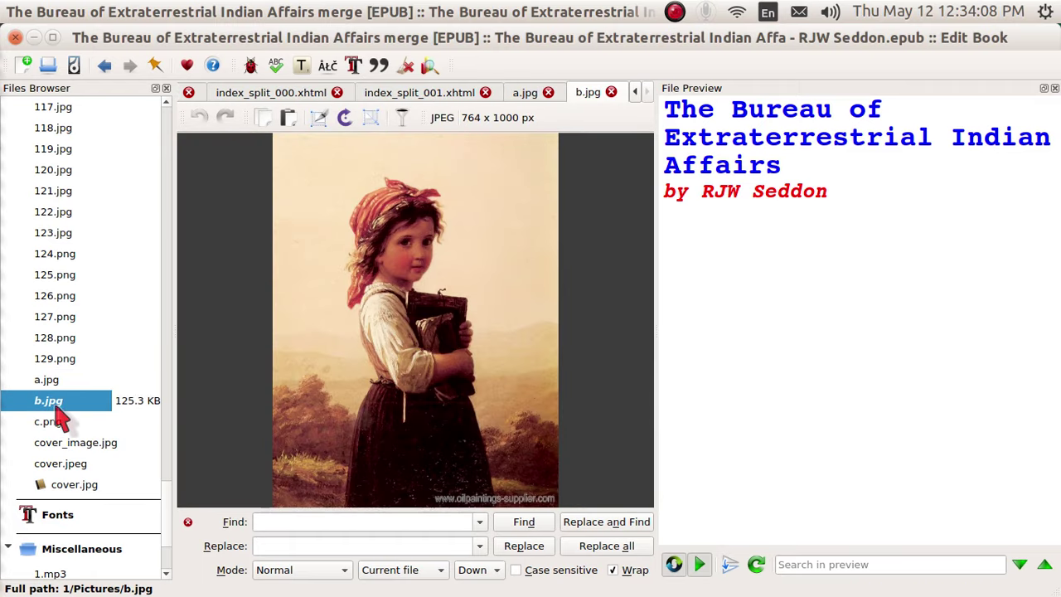
pyautogui.click(60, 424)
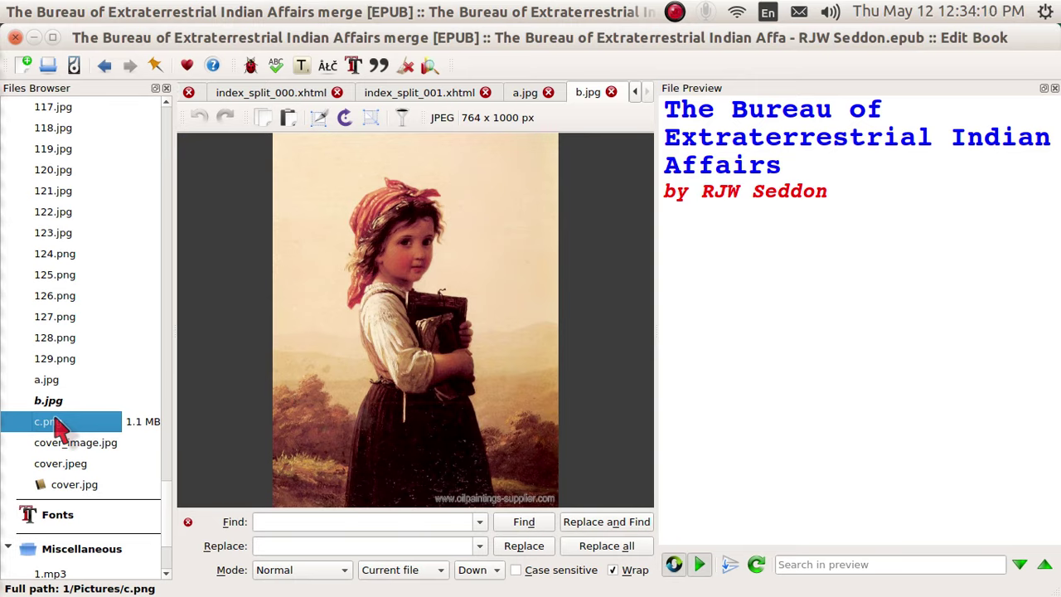
pyautogui.doubleClick(61, 425)
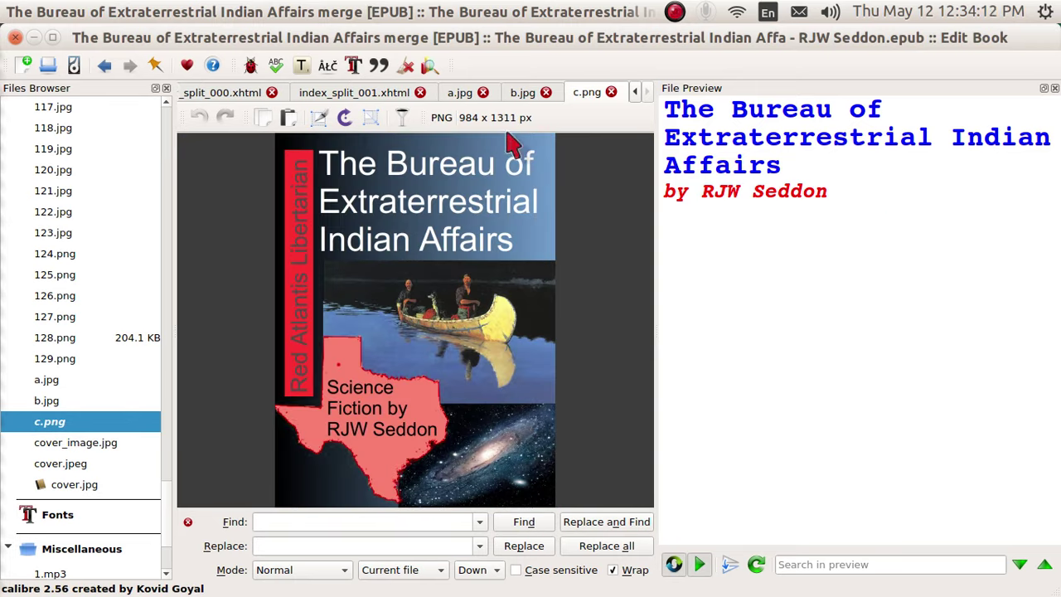
pyautogui.click(547, 92)
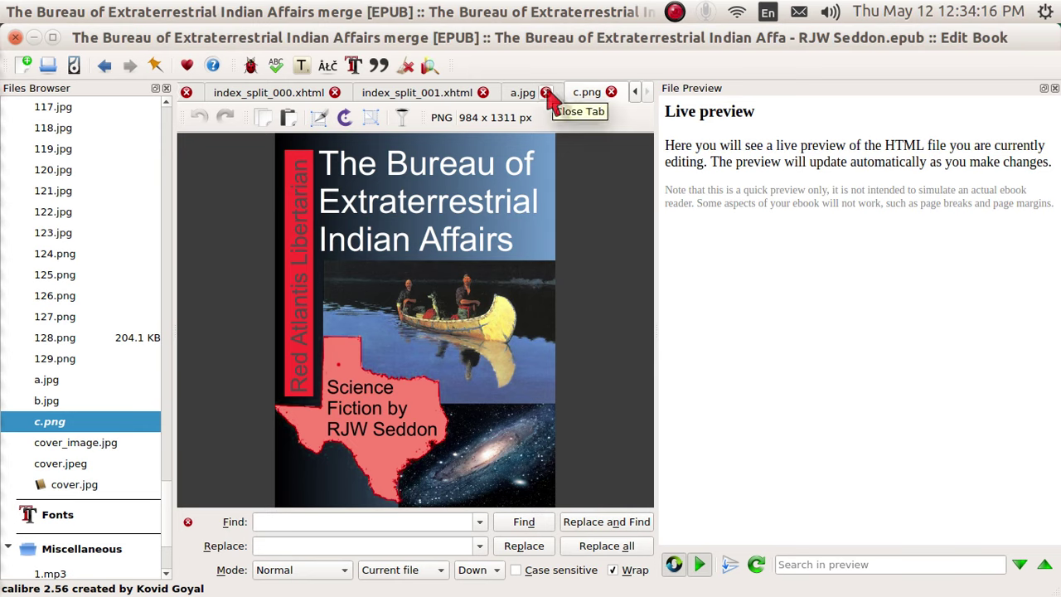
pyautogui.click(546, 93)
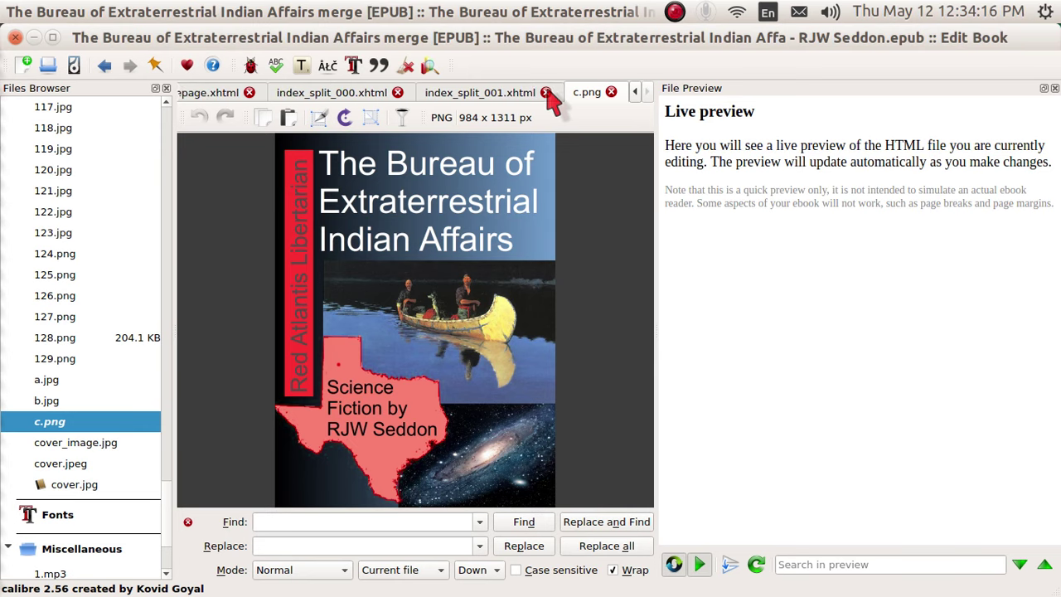
pyautogui.click(611, 92)
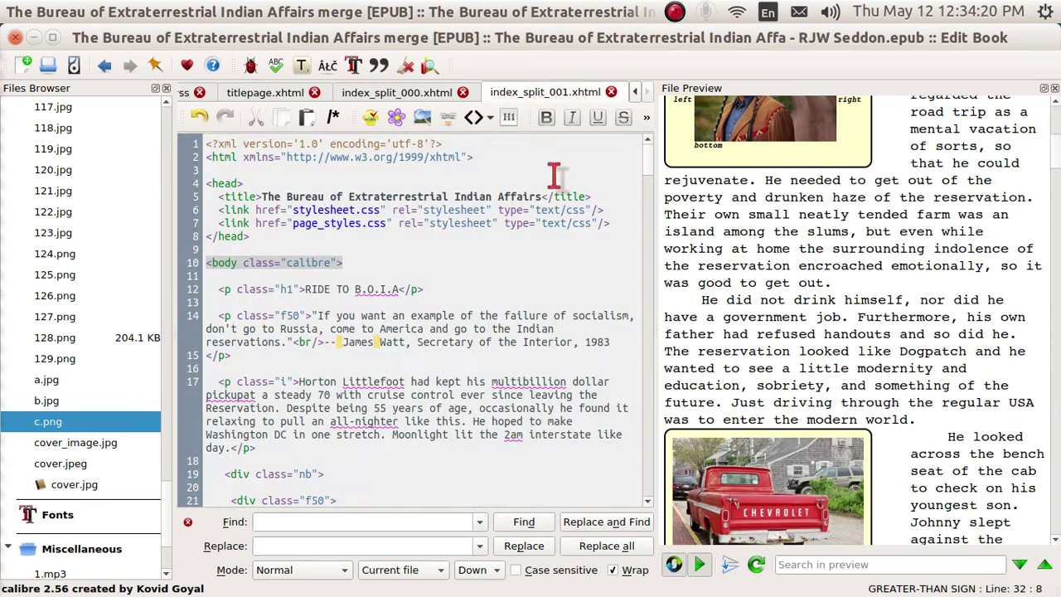
pyautogui.hotkey('alt', 'Tab')
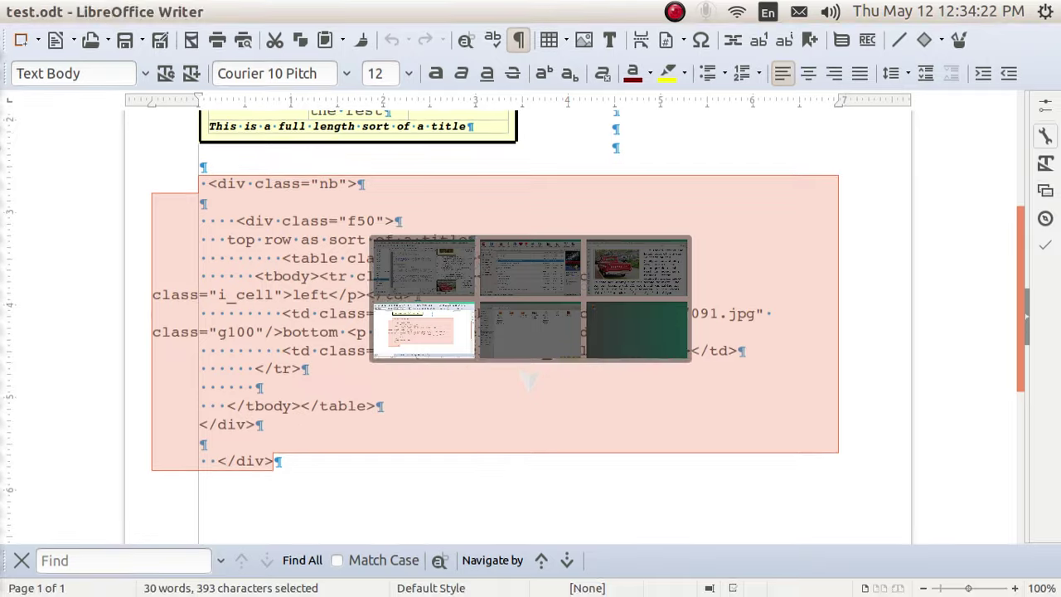
pyautogui.hotkey('alt', 'Tab')
pyautogui.hotkey('alt', 'Tab')
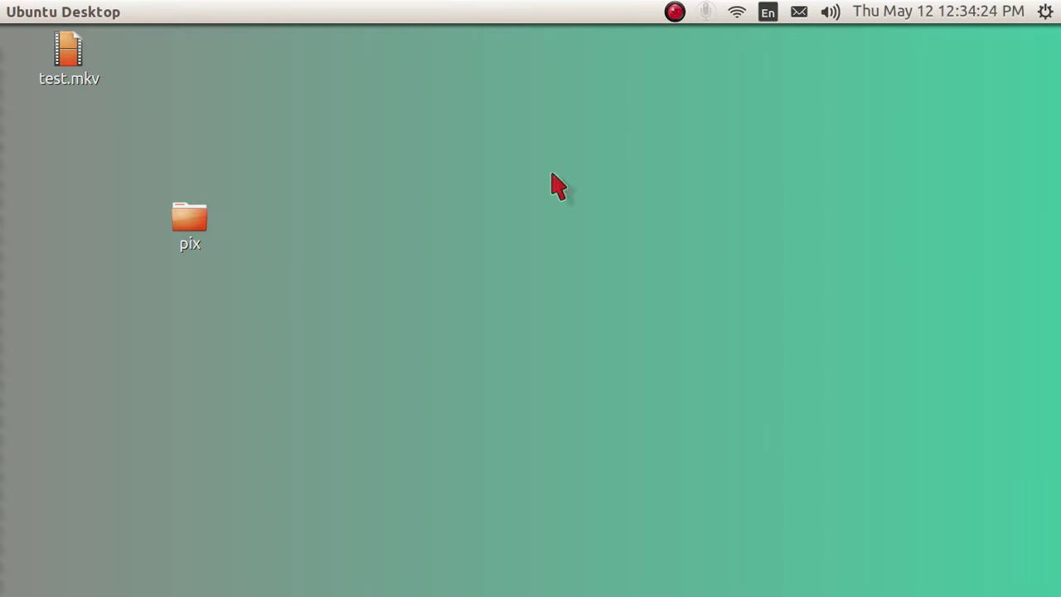
pyautogui.doubleClick(190, 222)
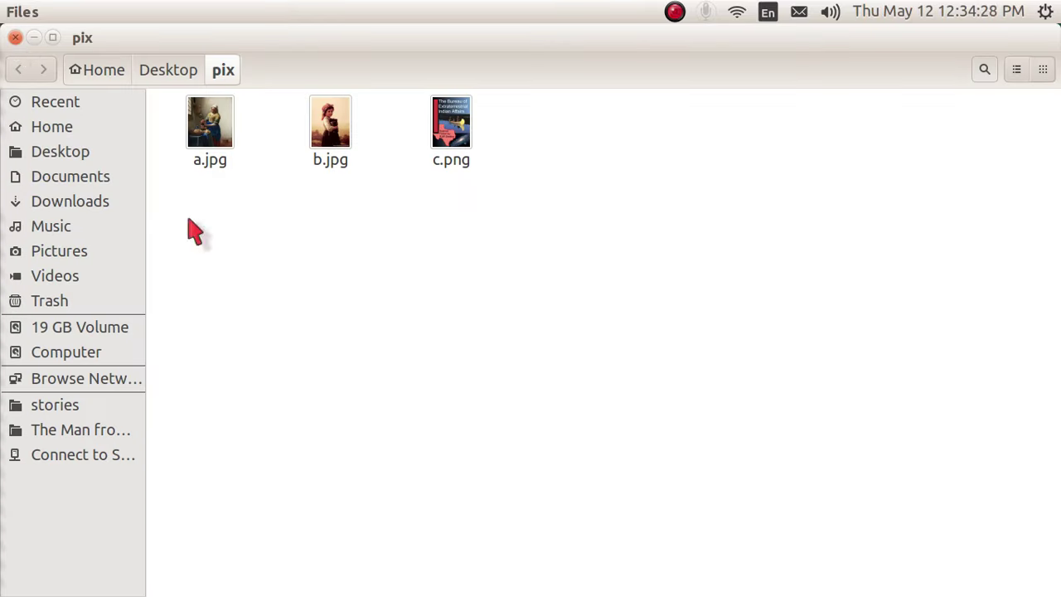
pyautogui.click(15, 37)
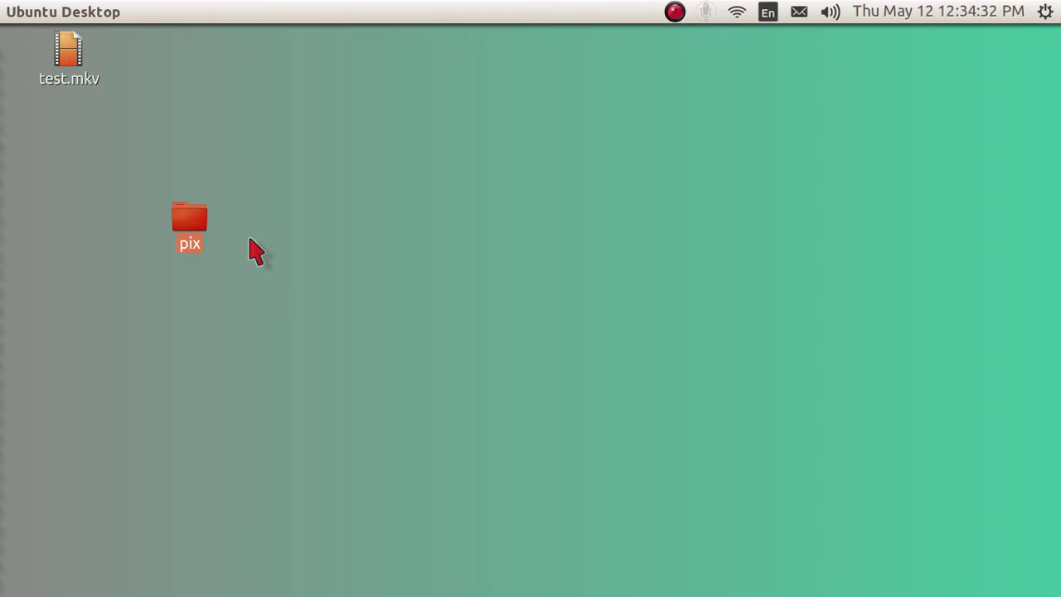
pyautogui.hotkey('alt', 'Tab')
pyautogui.hotkey('alt', 'Tab')
pyautogui.hotkey('alt', 'Tab')
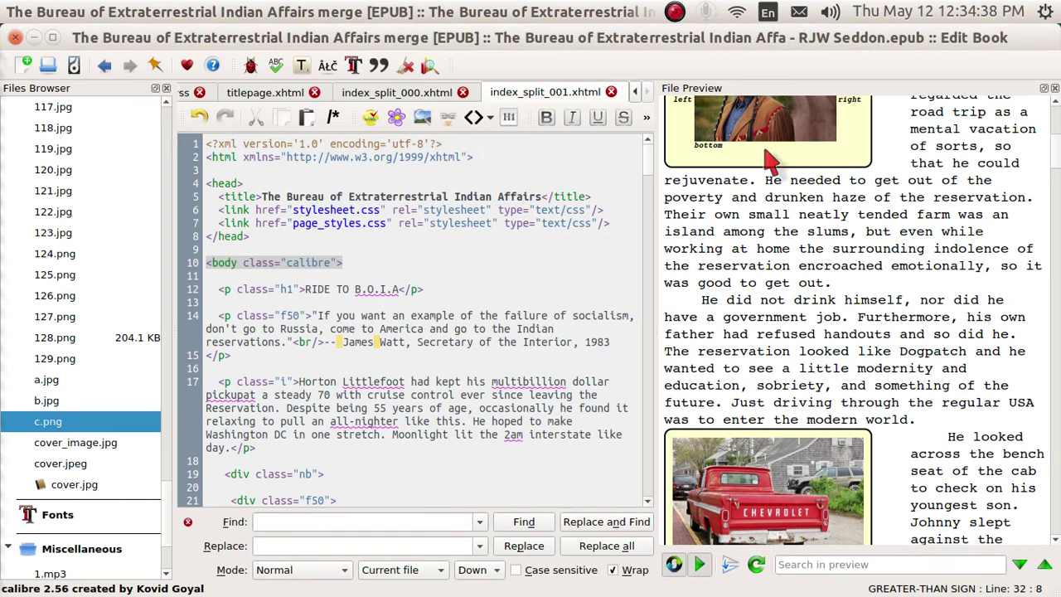
# Switch the editor to index_split_000.xhtml to show the title and author preview
pyautogui.click(431, 93)
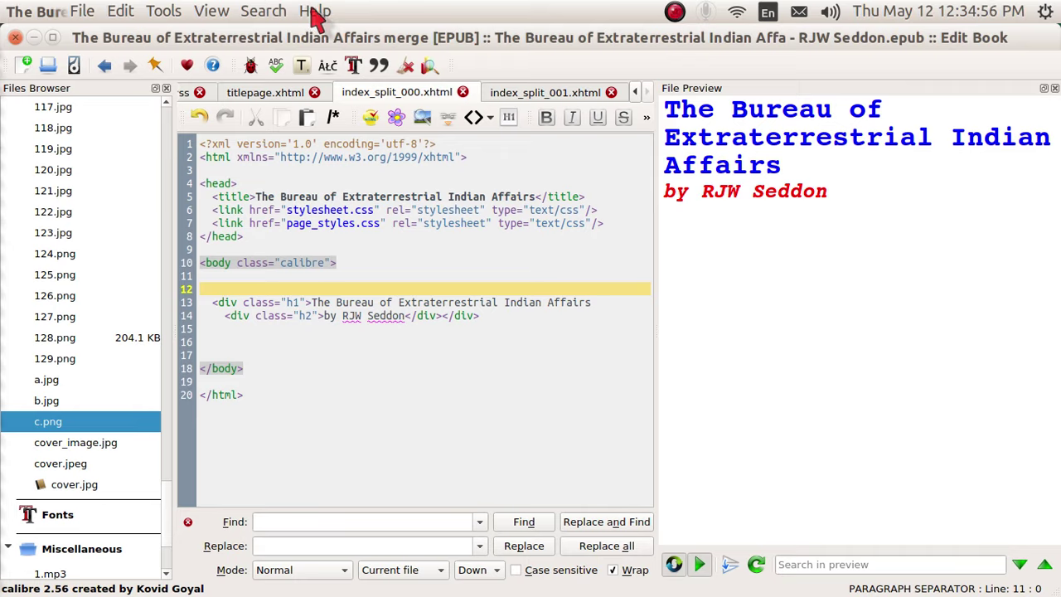
# Open the snippet manager from Edit Book preferences' editor settings
pyautogui.click(317, 15)
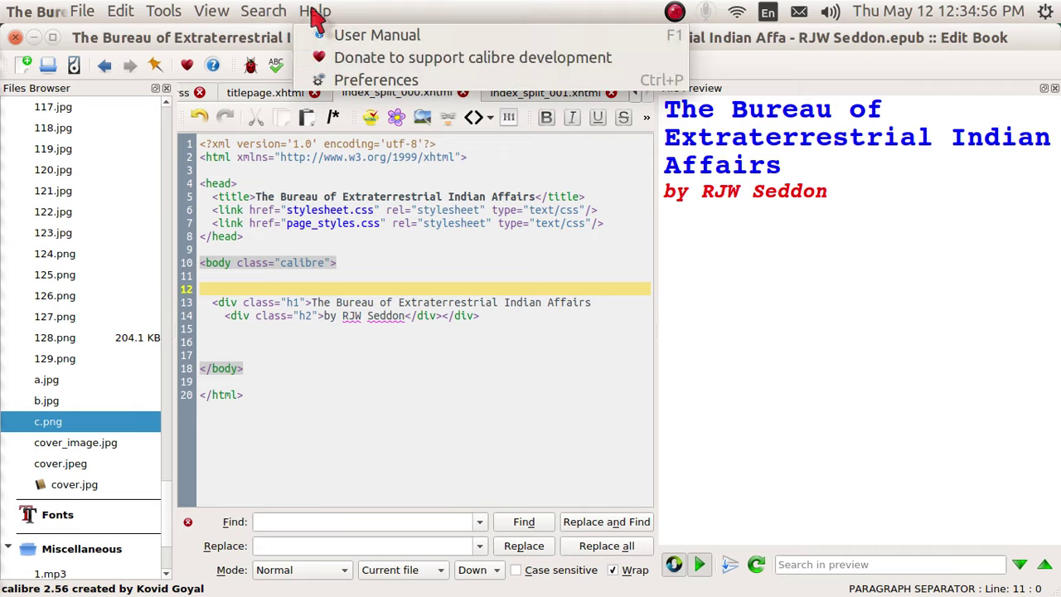
pyautogui.click(356, 78)
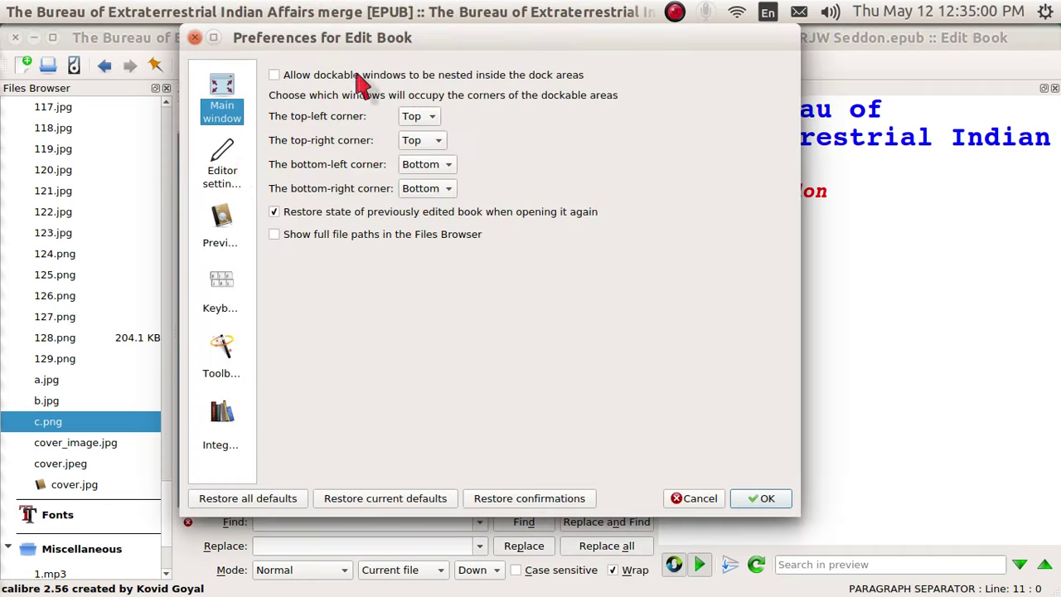
pyautogui.click(222, 172)
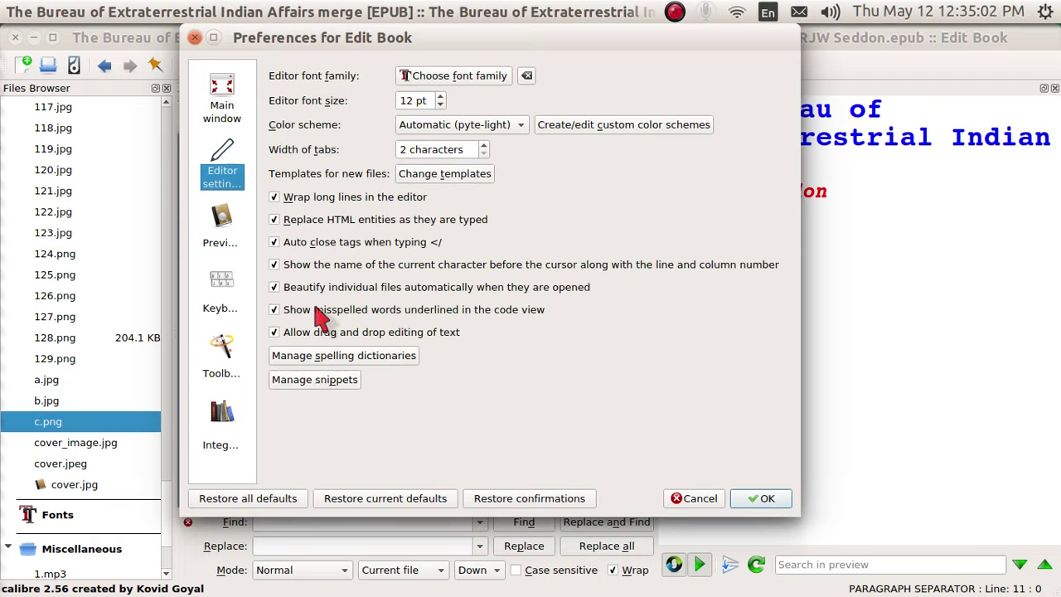
pyautogui.click(315, 384)
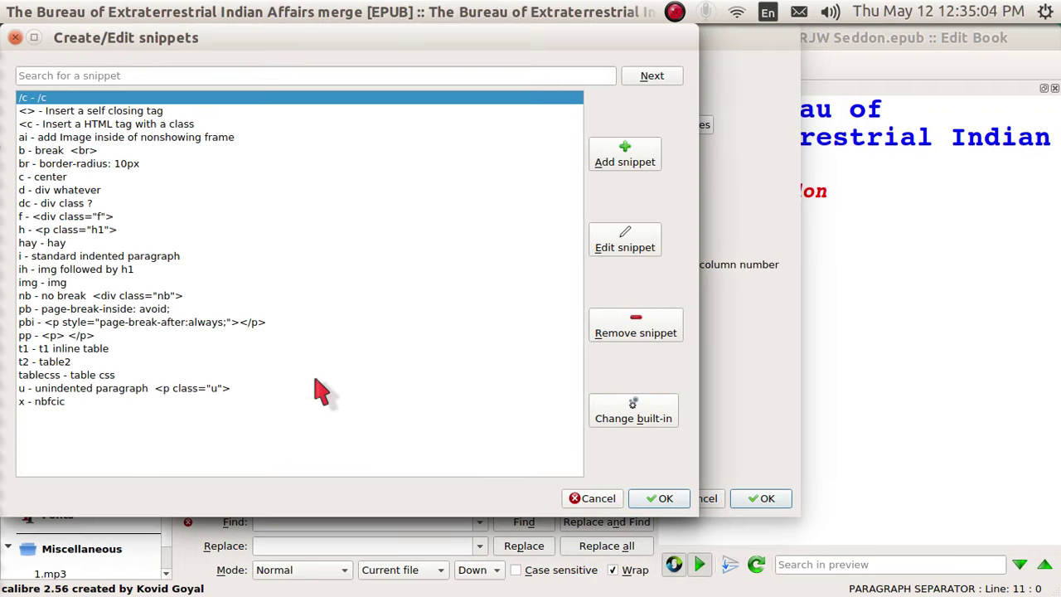
# Check the img and hay snippets, then reopen the manager with hay selected
pyautogui.click(60, 286)
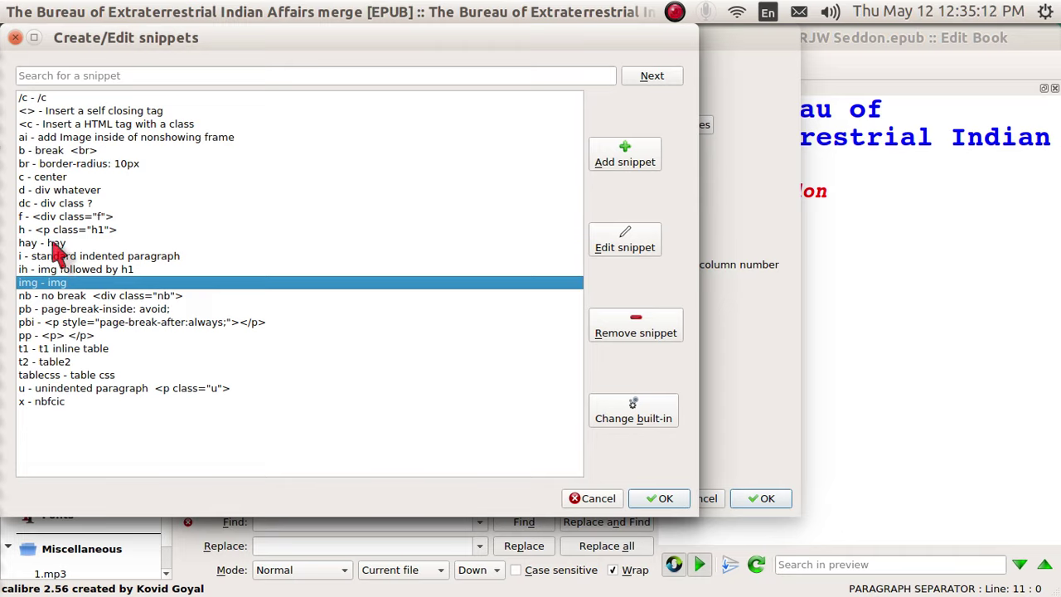
pyautogui.click(52, 243)
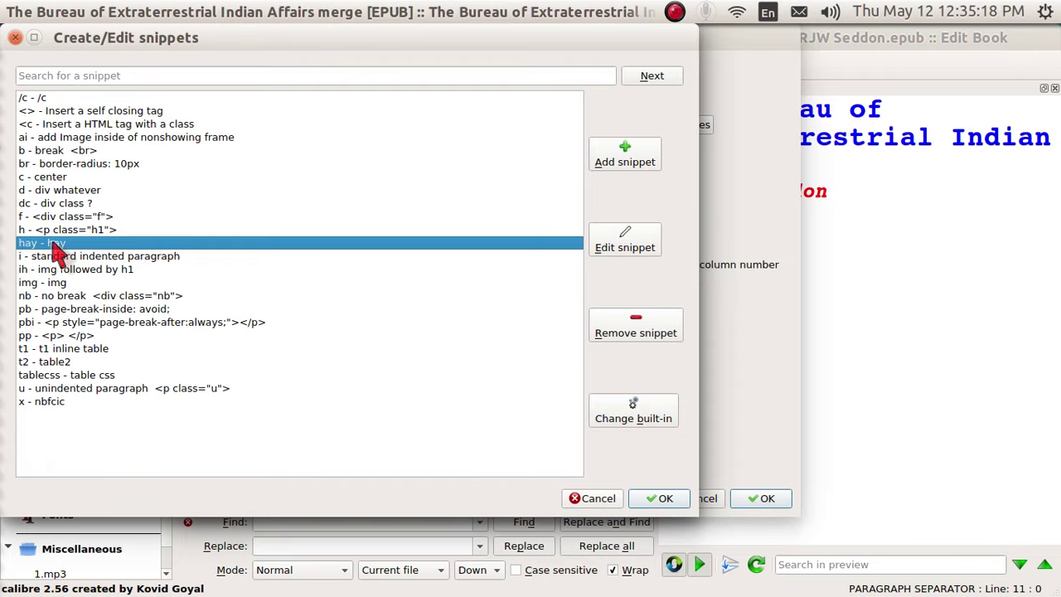
pyautogui.press('Escape')
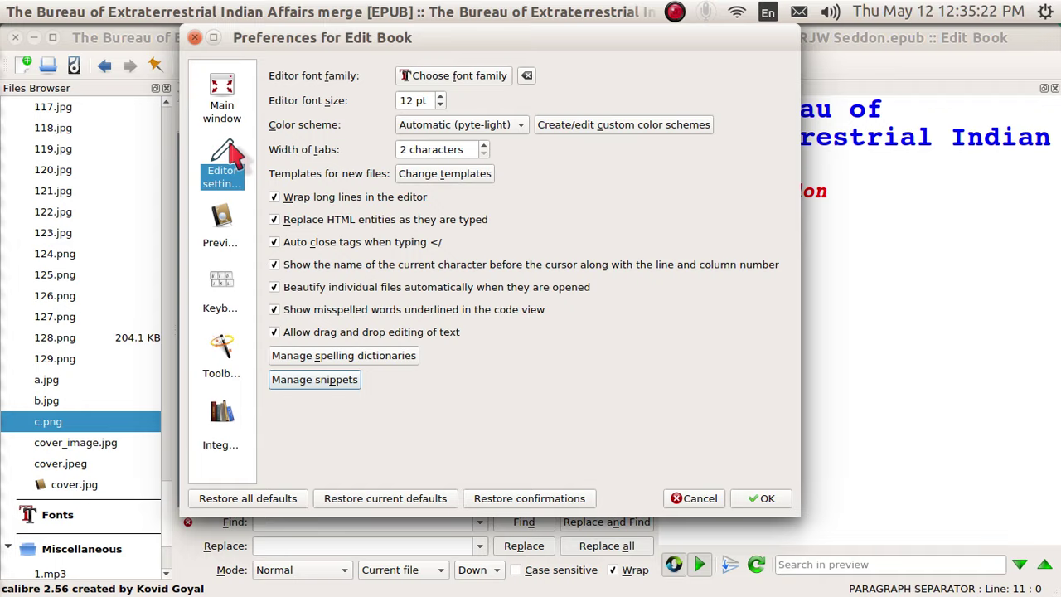
pyautogui.click(340, 383)
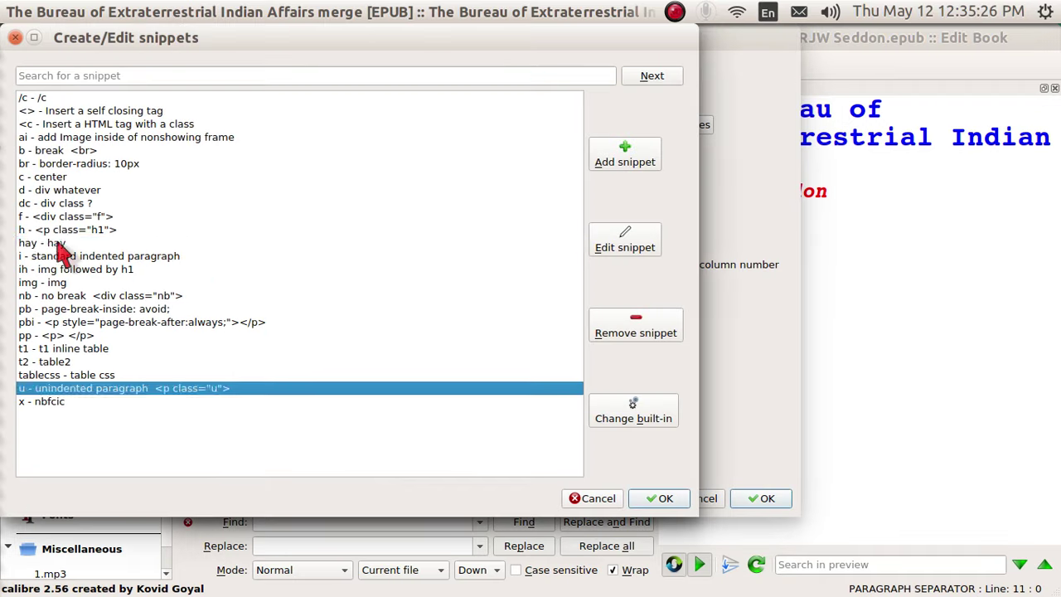
pyautogui.click(58, 244)
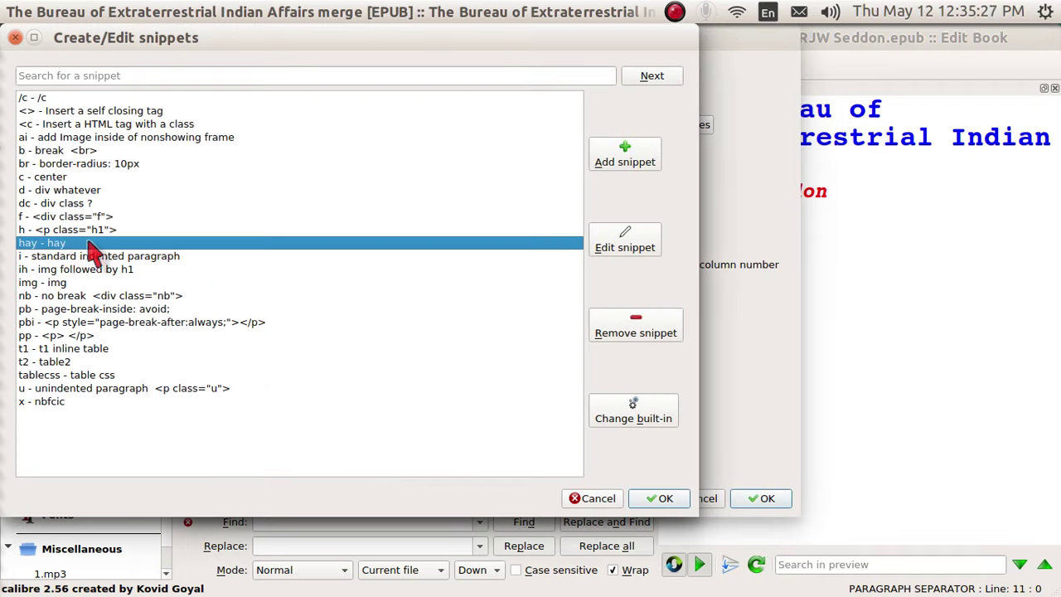
# Append a $4 tab stop after 'today?' in the hay snippet's template and save it
pyautogui.click(623, 247)
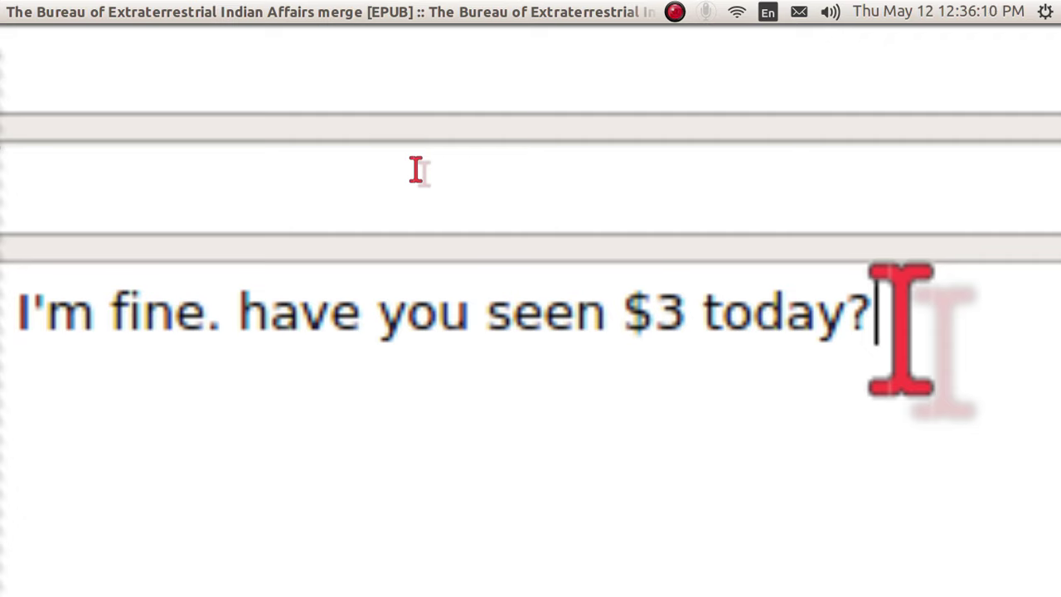
pyautogui.write('$4')
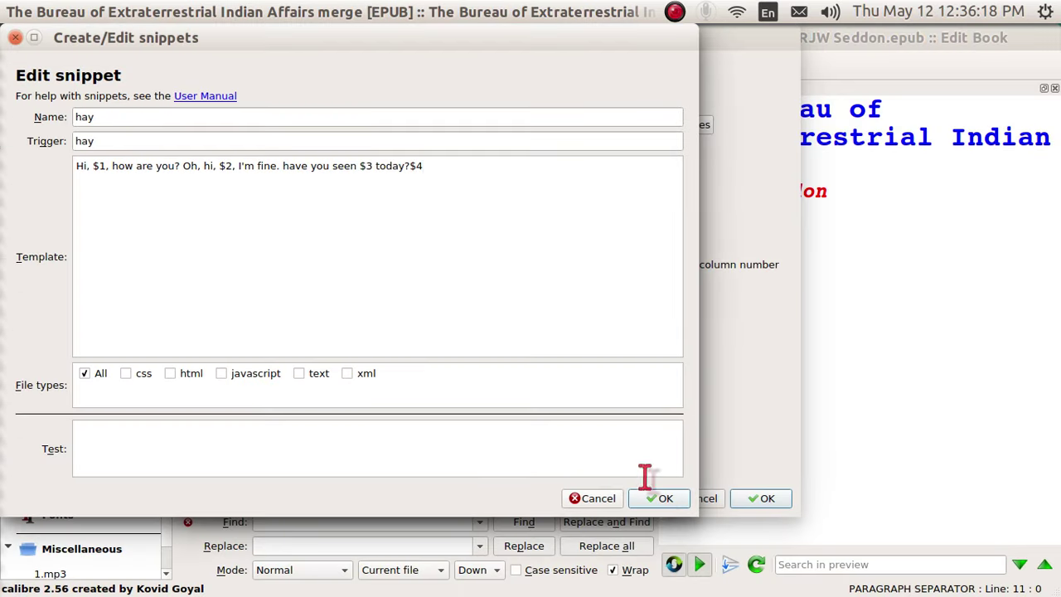
pyautogui.click(659, 499)
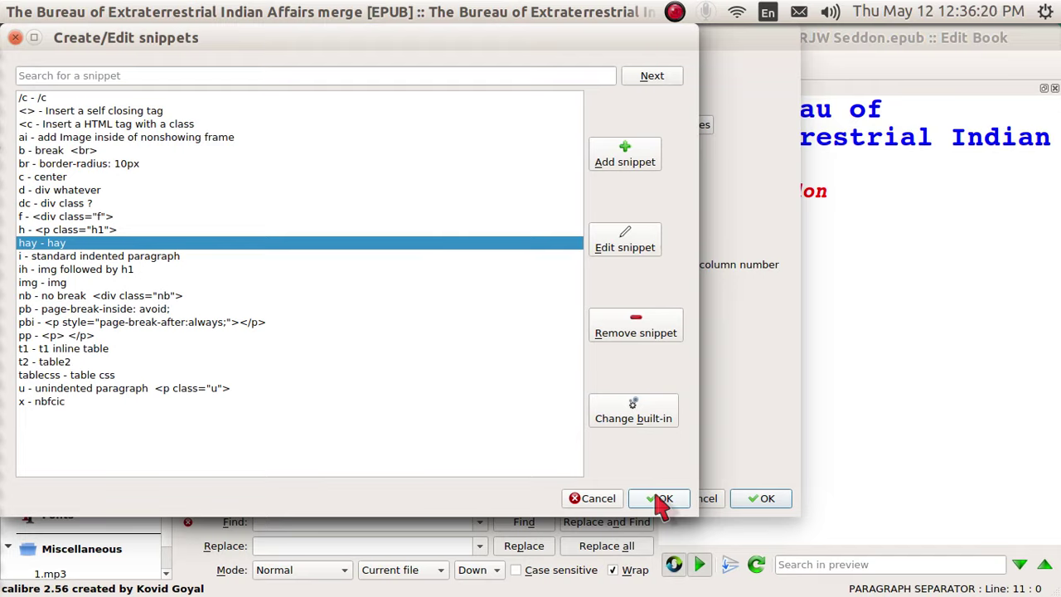
pyautogui.click(661, 498)
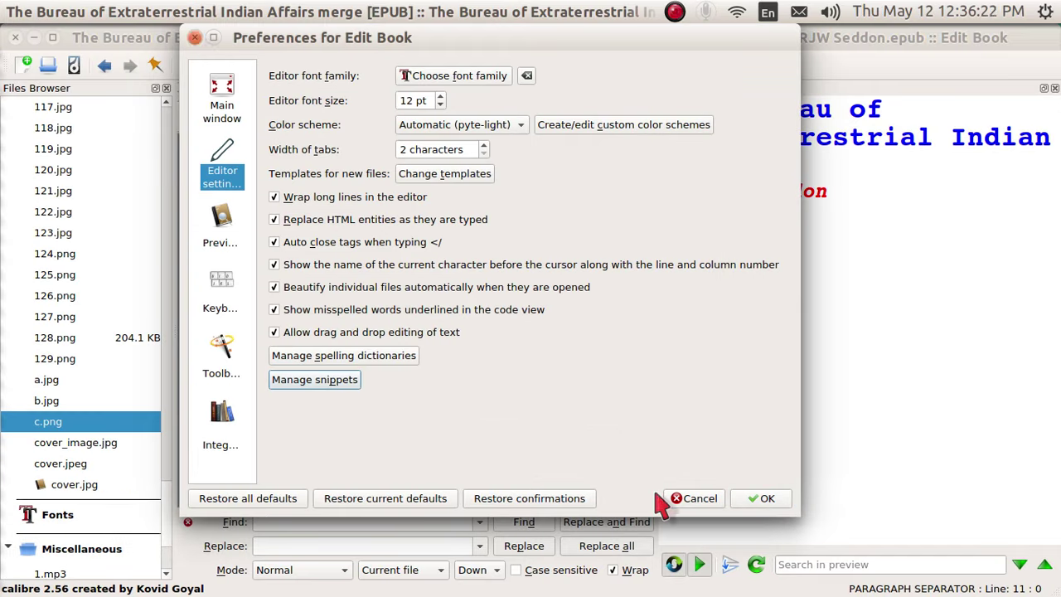
# On line 12, expand the hay snippet and fill in Jack, John and Sally
pyautogui.click(195, 39)
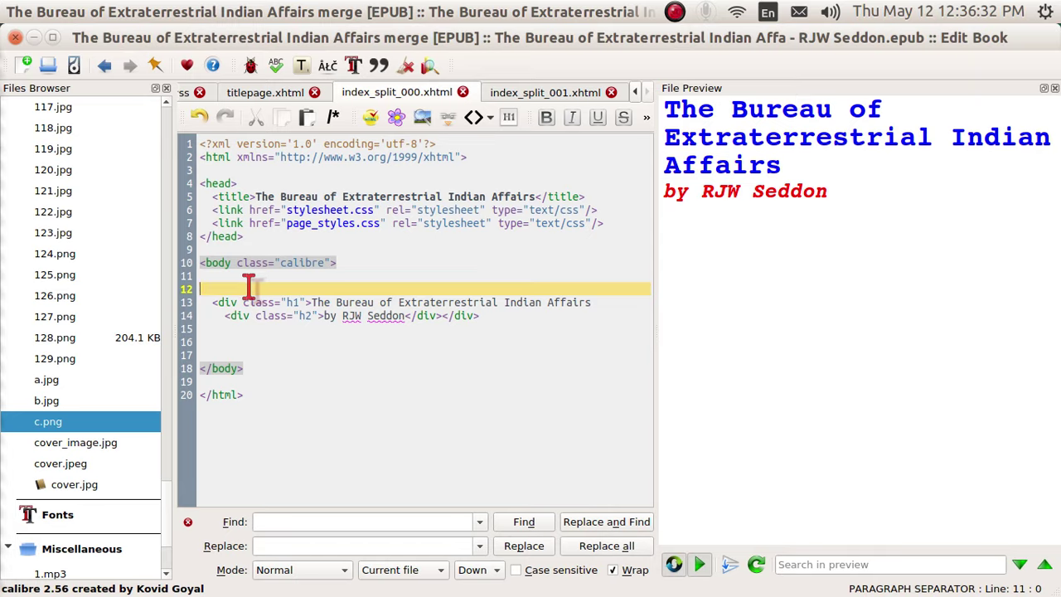
pyautogui.write('hay')
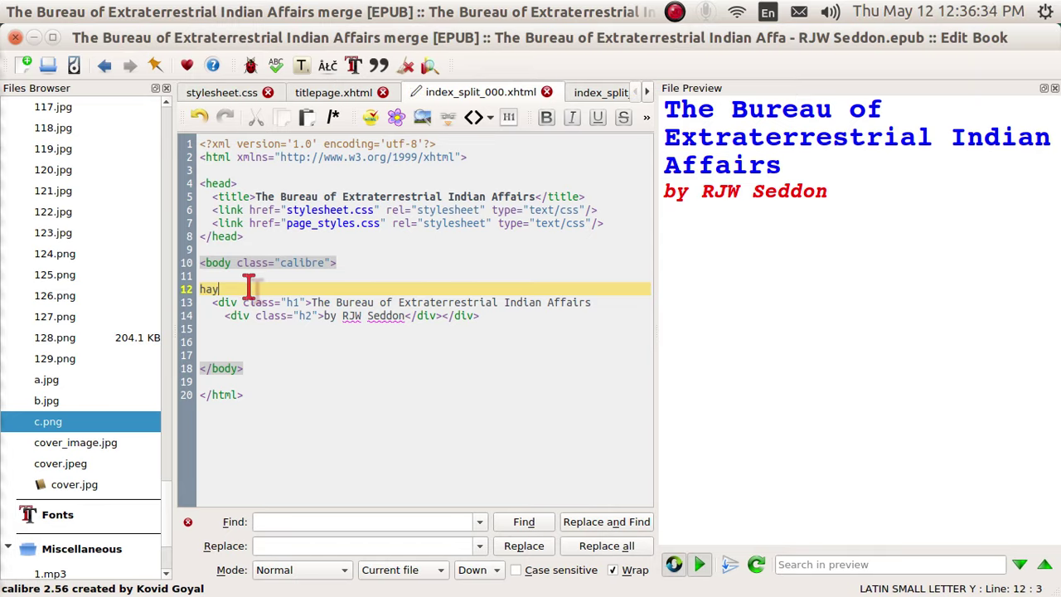
pyautogui.hotkey('ctrl', 'j')
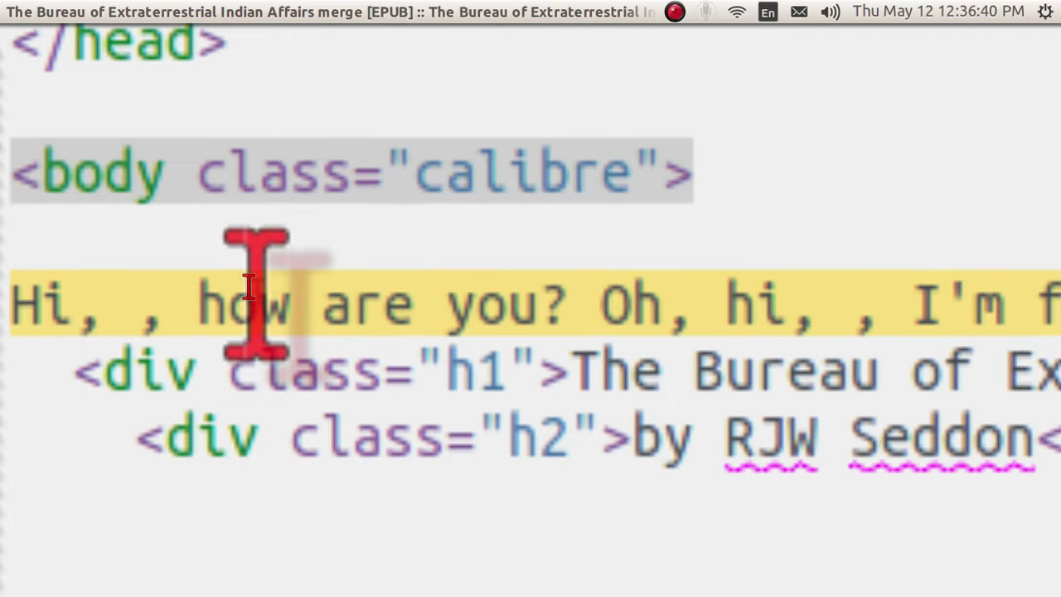
pyautogui.write('Jac')
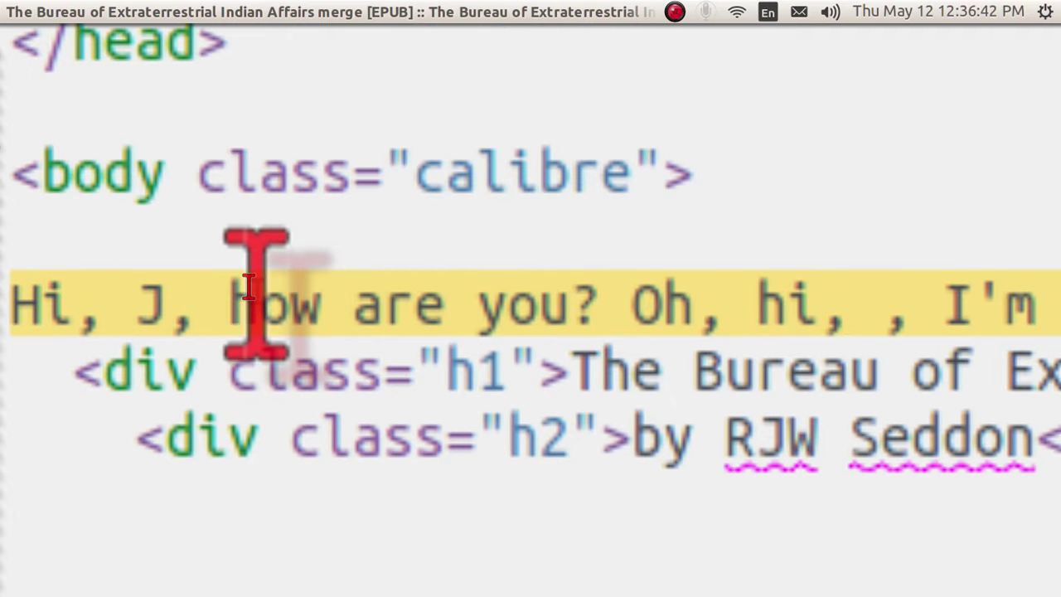
pyautogui.write('k')
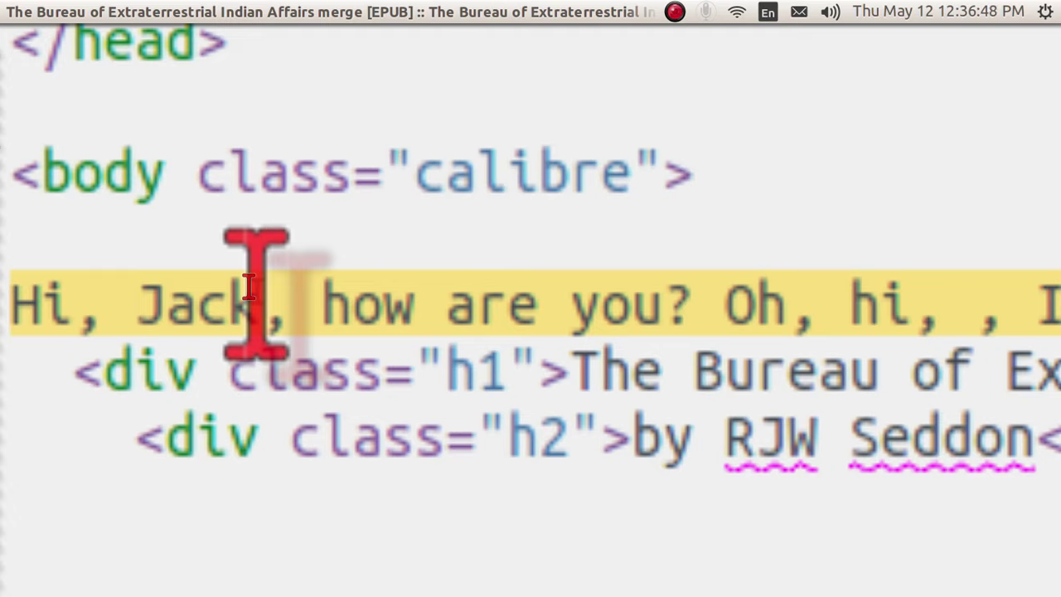
pyautogui.write('Joh')
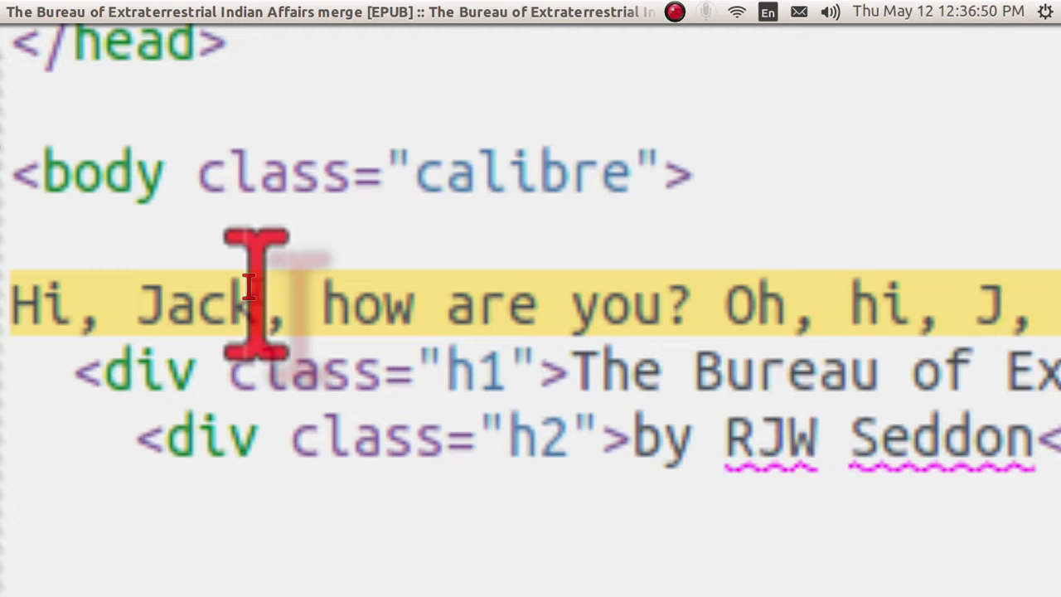
pyautogui.write('n')
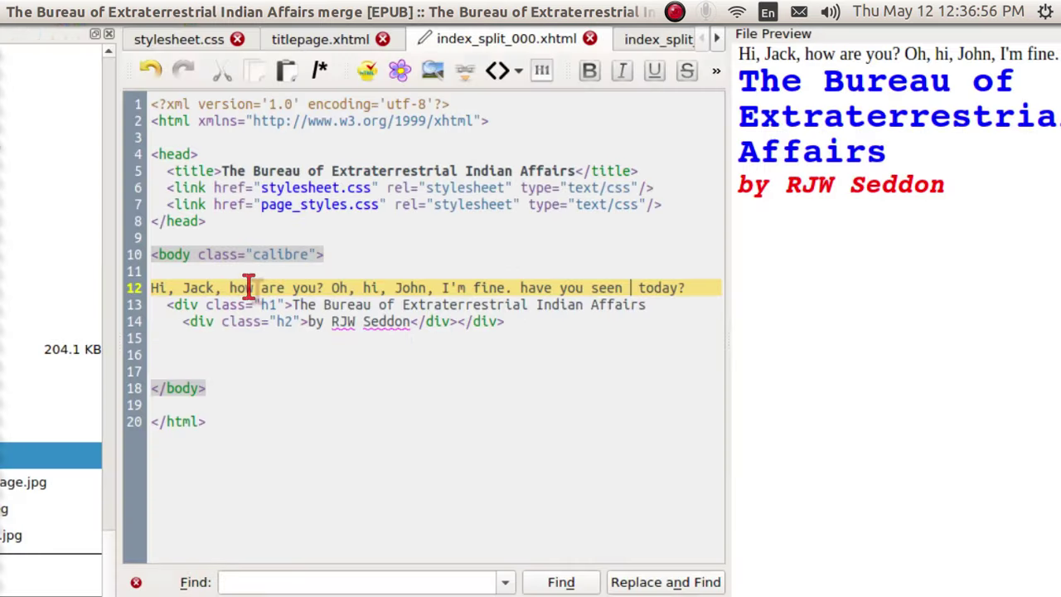
pyautogui.write('Sally')
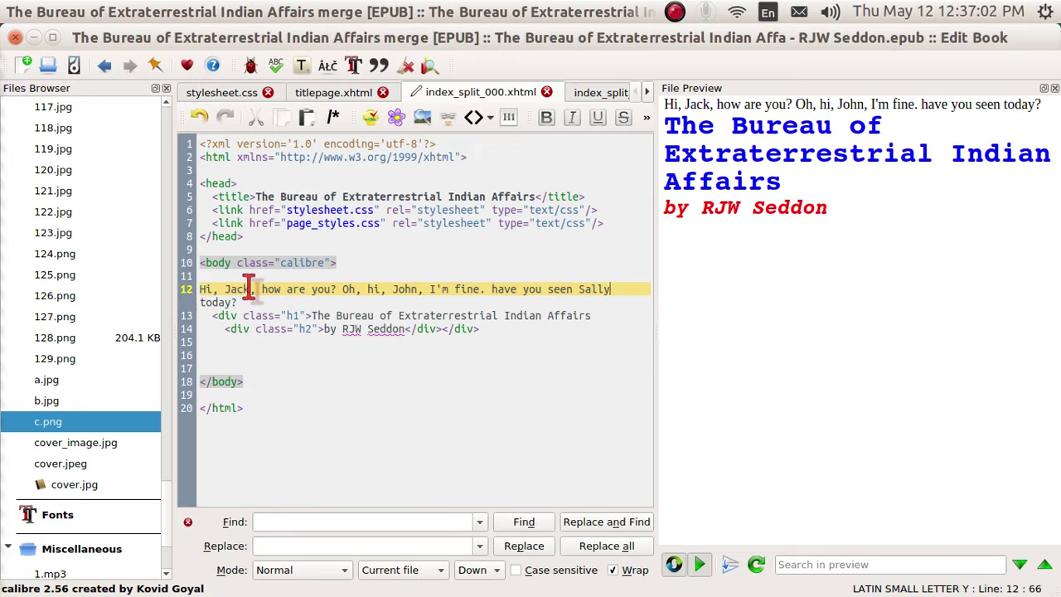
# Erase the test sentence on line 12 back to 'Hi, Jack, '
pyautogui.press('End')
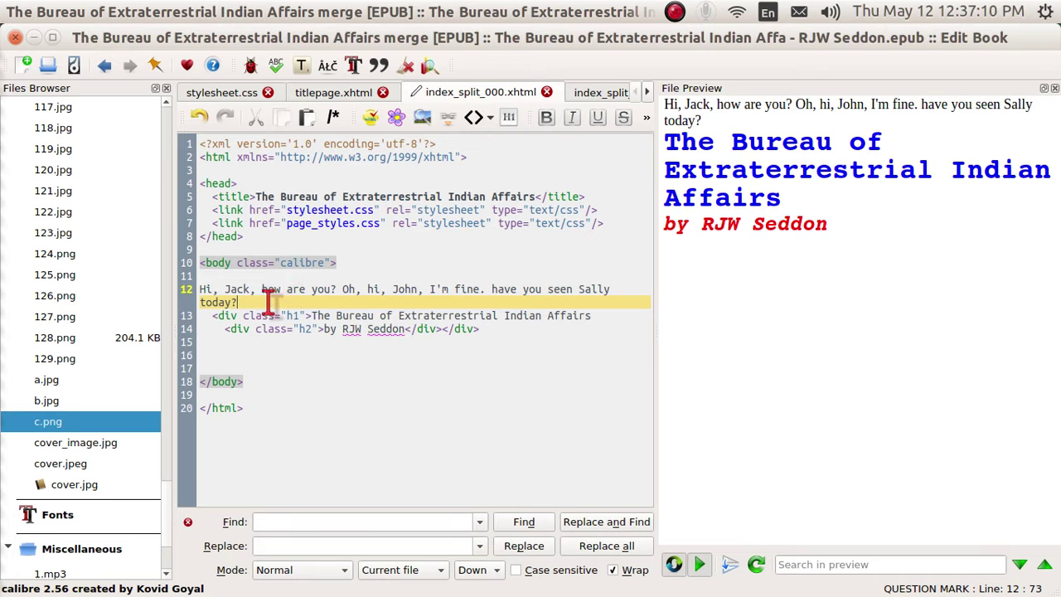
pyautogui.press('BackSpace')
pyautogui.press('BackSpace')
pyautogui.press('BackSpace')
pyautogui.press('BackSpace')
pyautogui.press('BackSpace')
pyautogui.press('BackSpace')
pyautogui.press('BackSpace')
pyautogui.press('BackSpace')
pyautogui.press('BackSpace')
pyautogui.press('BackSpace')
pyautogui.press('BackSpace')
pyautogui.press('BackSpace')
pyautogui.press('BackSpace')
pyautogui.press('BackSpace')
pyautogui.press('BackSpace')
pyautogui.press('BackSpace')
pyautogui.press('BackSpace')
pyautogui.press('BackSpace')
pyautogui.press('BackSpace')
pyautogui.press('BackSpace')
pyautogui.press('BackSpace')
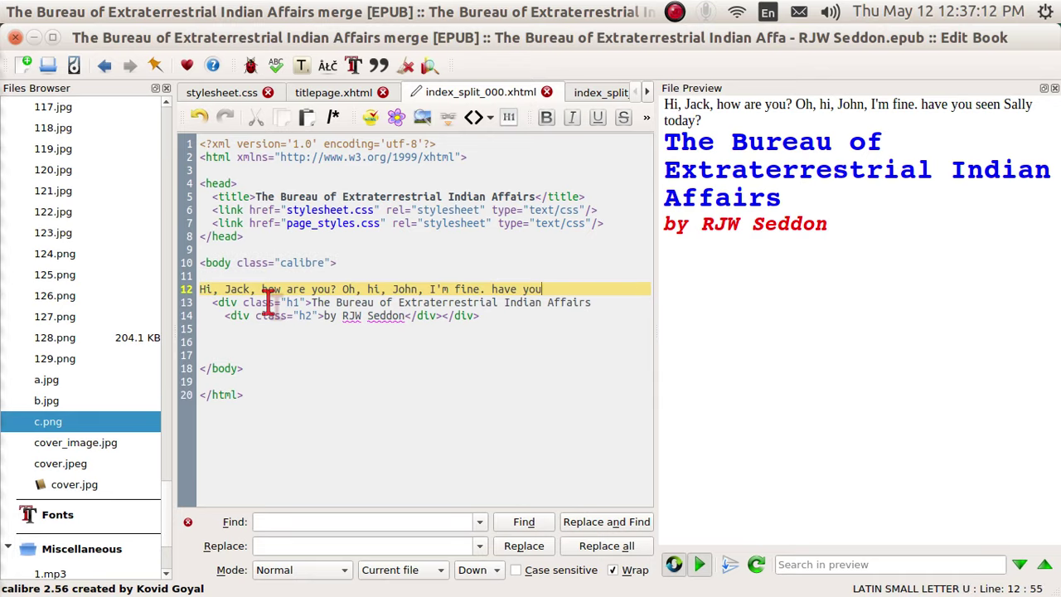
pyautogui.press('BackSpace')
pyautogui.press('BackSpace')
pyautogui.press('BackSpace')
pyautogui.press('BackSpace')
pyautogui.press('BackSpace')
pyautogui.press('BackSpace')
pyautogui.press('BackSpace')
pyautogui.press('BackSpace')
pyautogui.press('BackSpace')
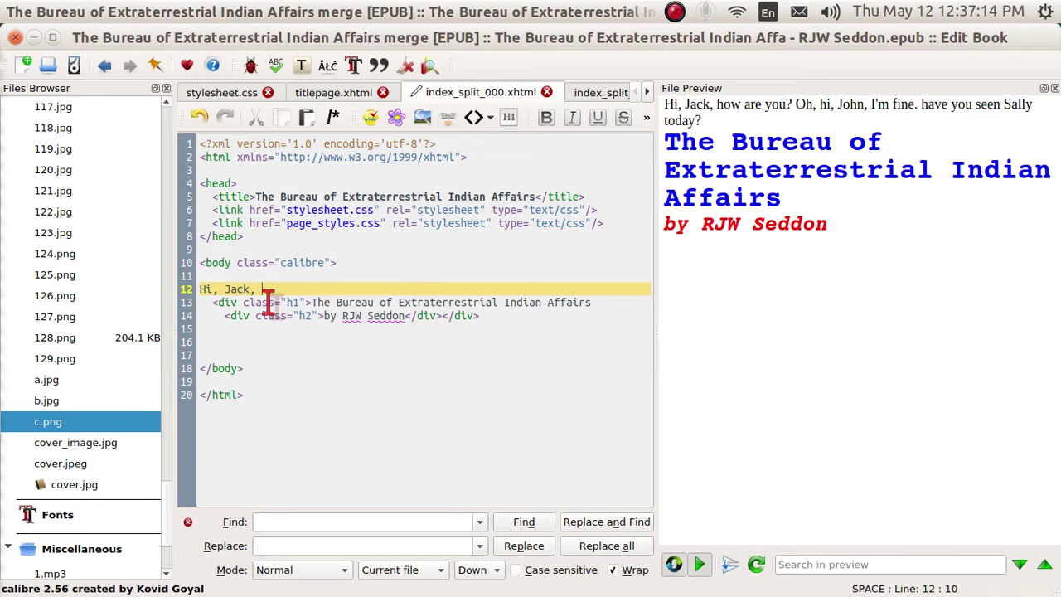
pyautogui.press('BackSpace')
pyautogui.press('BackSpace')
pyautogui.press('BackSpace')
pyautogui.press('BackSpace')
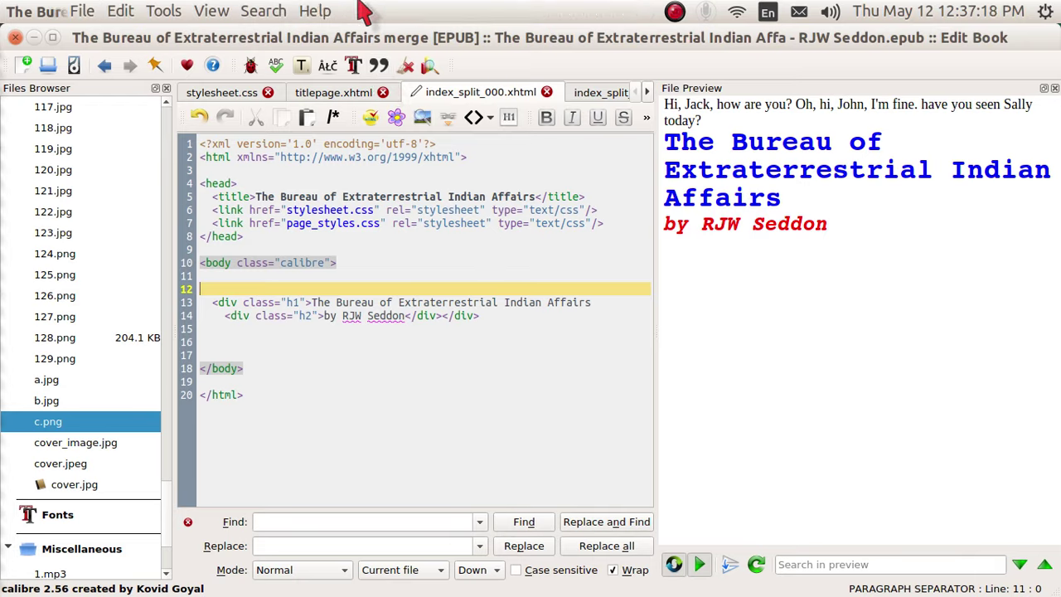
# In Keyboard preferences, give Manage Snippets under Miscellaneous the custom shortcut Alt+;
pyautogui.click(318, 12)
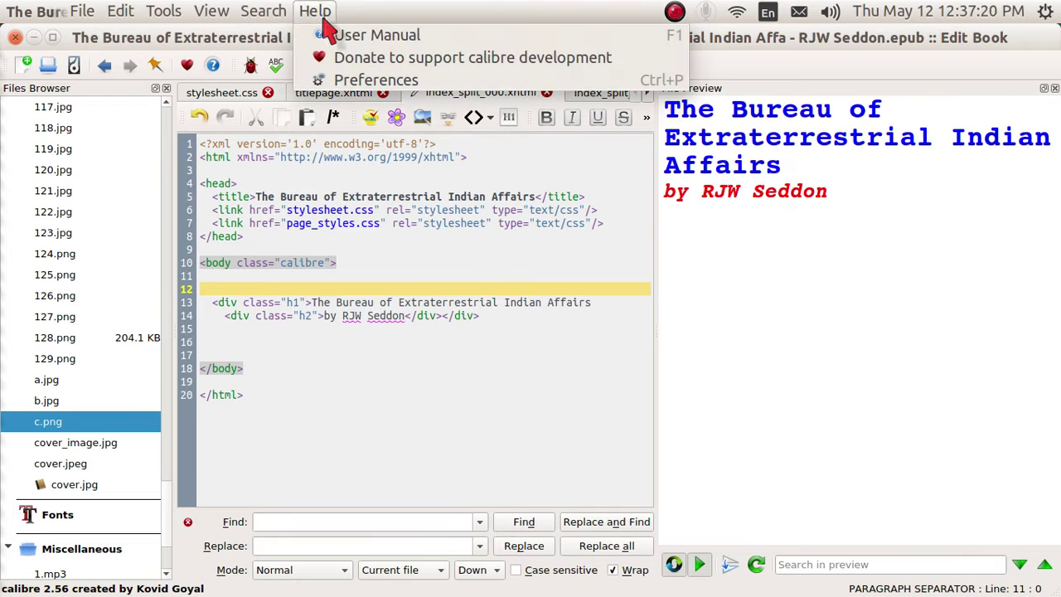
pyautogui.click(352, 81)
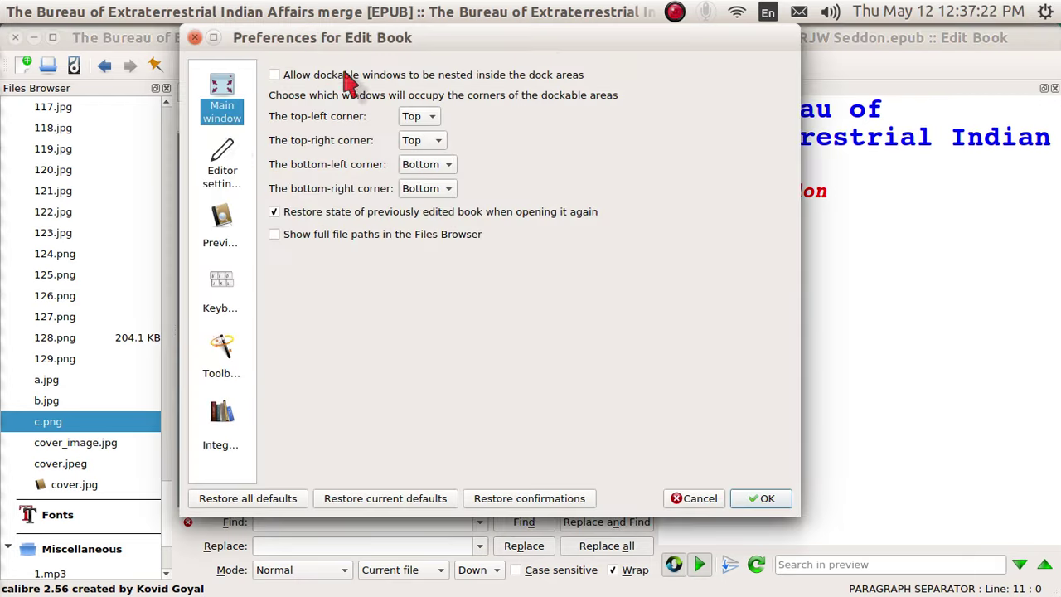
pyautogui.click(224, 164)
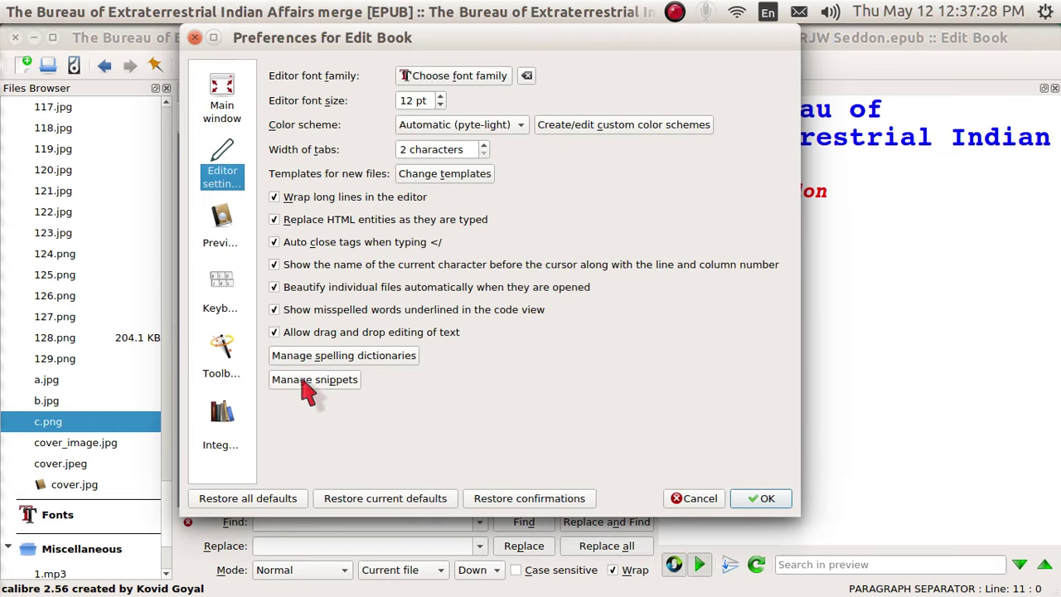
pyautogui.click(226, 287)
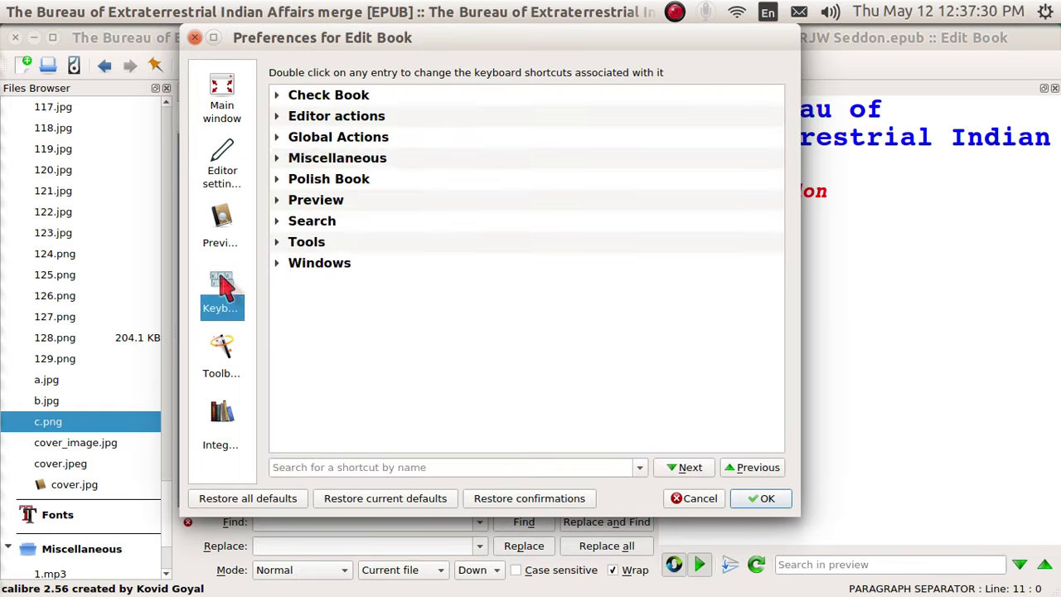
pyautogui.click(307, 160)
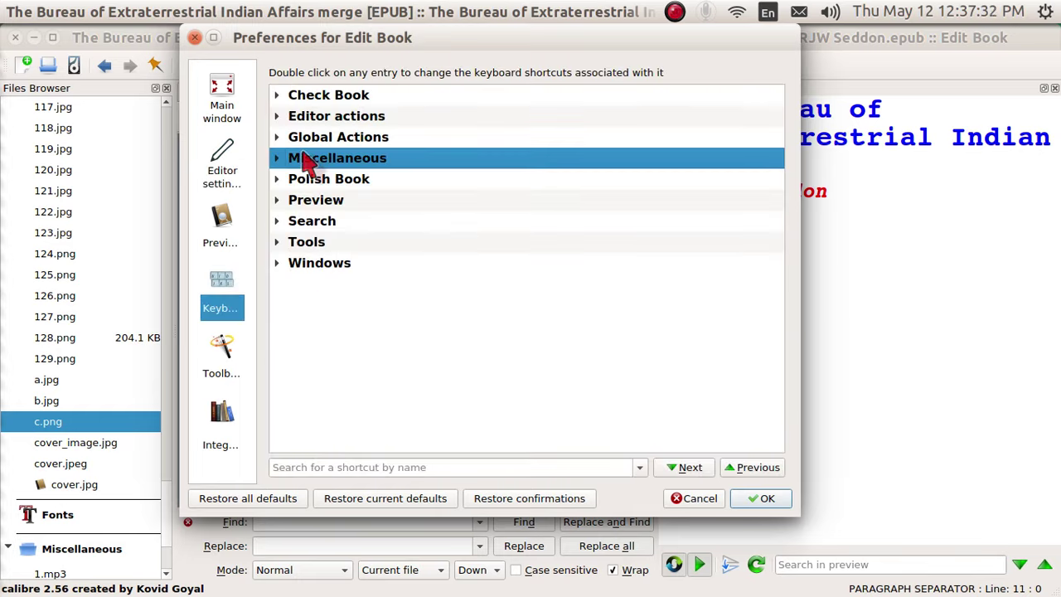
pyautogui.click(281, 159)
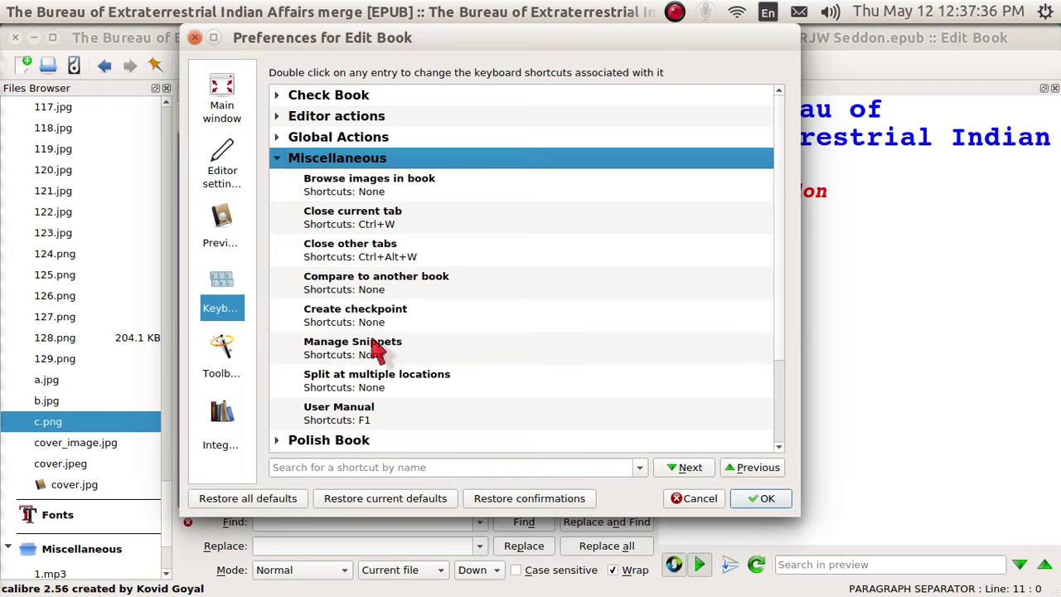
pyautogui.click(375, 352)
pyautogui.doubleClick(373, 348)
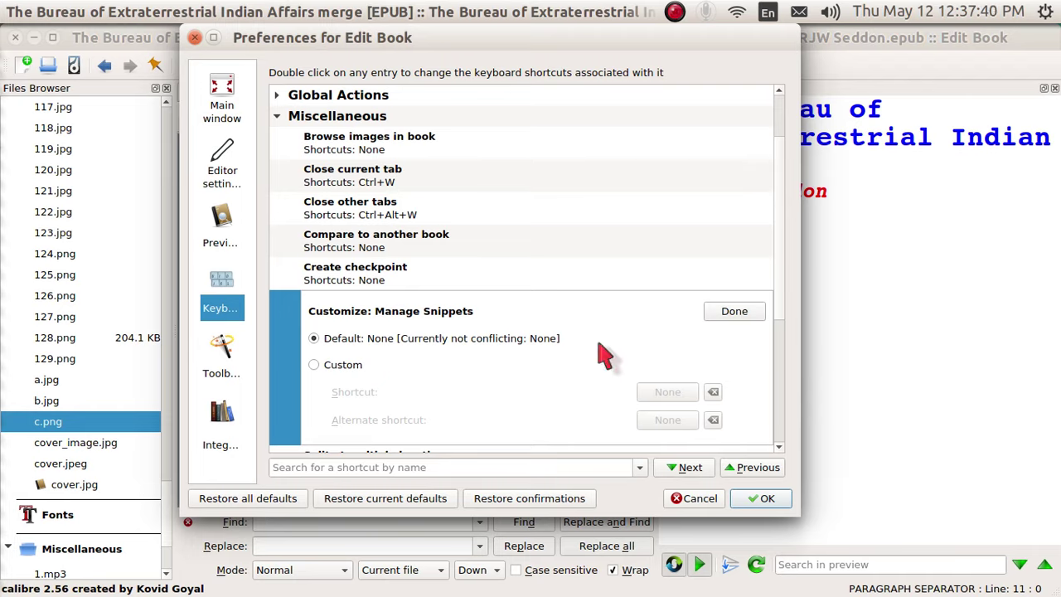
pyautogui.click(314, 365)
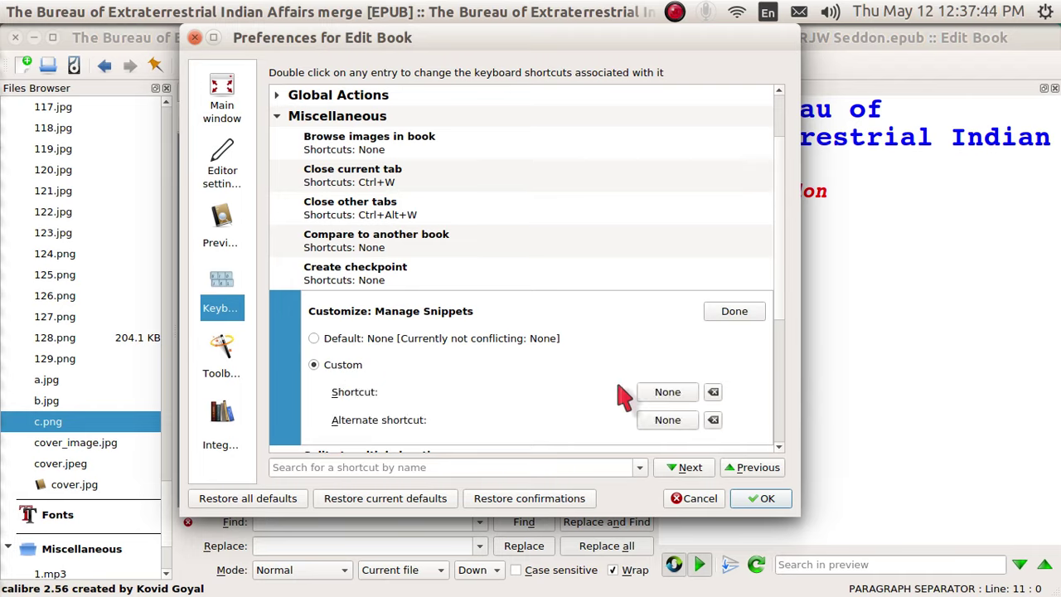
pyautogui.click(671, 395)
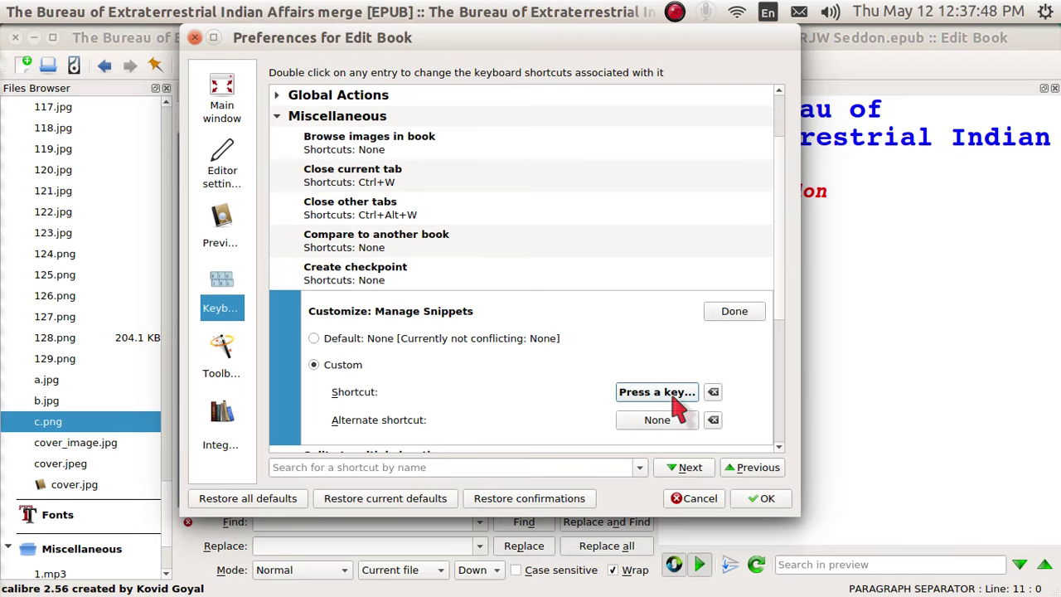
pyautogui.hotkey('alt', ';')
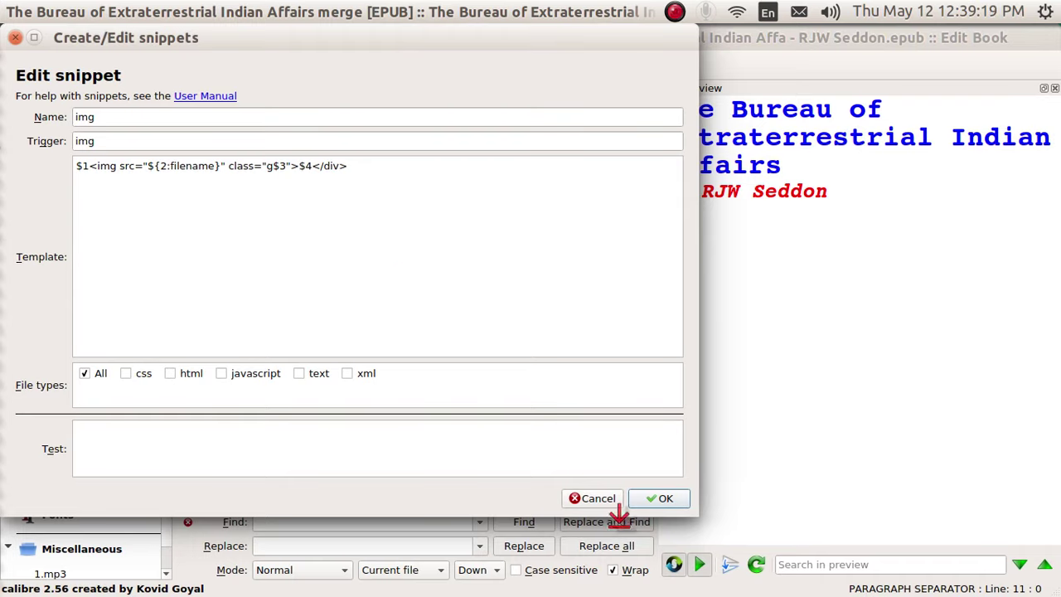
# Save the img snippet's template and close the snippet manager
pyautogui.click(661, 502)
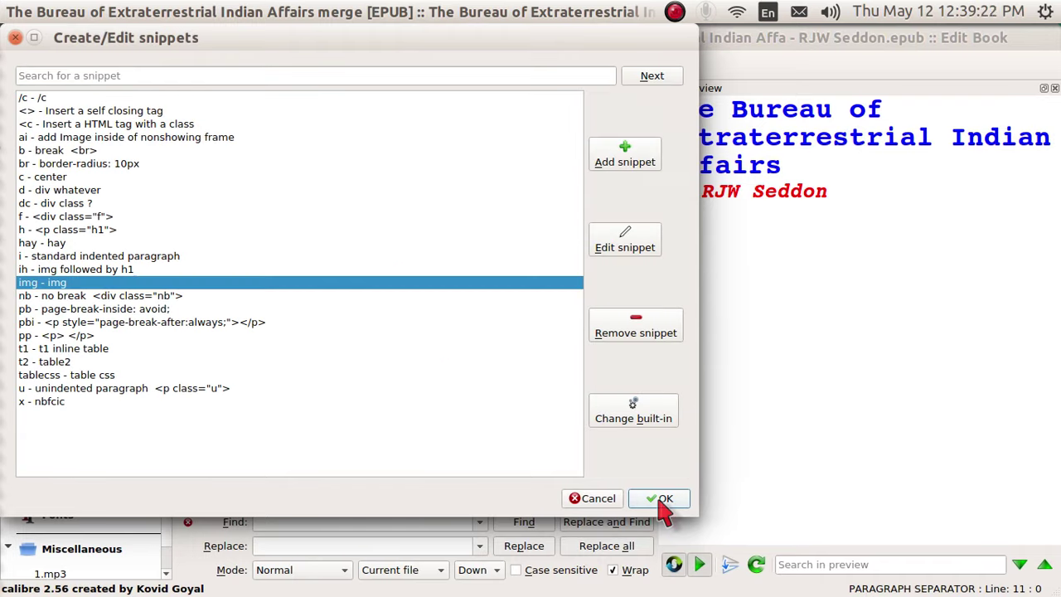
pyautogui.click(661, 502)
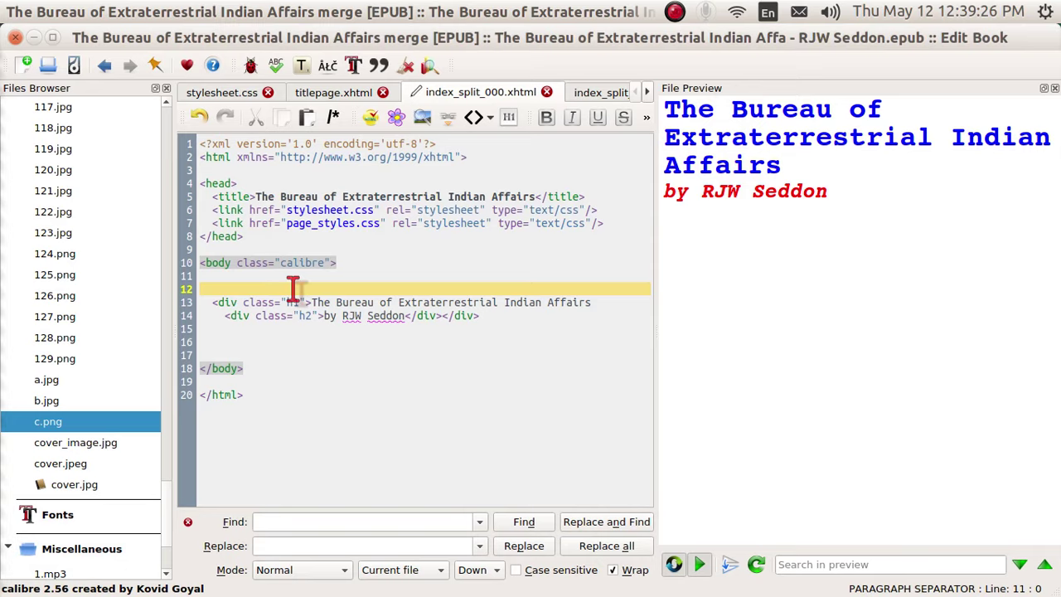
# On line 12, expand the img snippet with source Pictures/c.png and class g25r
pyautogui.write('img')
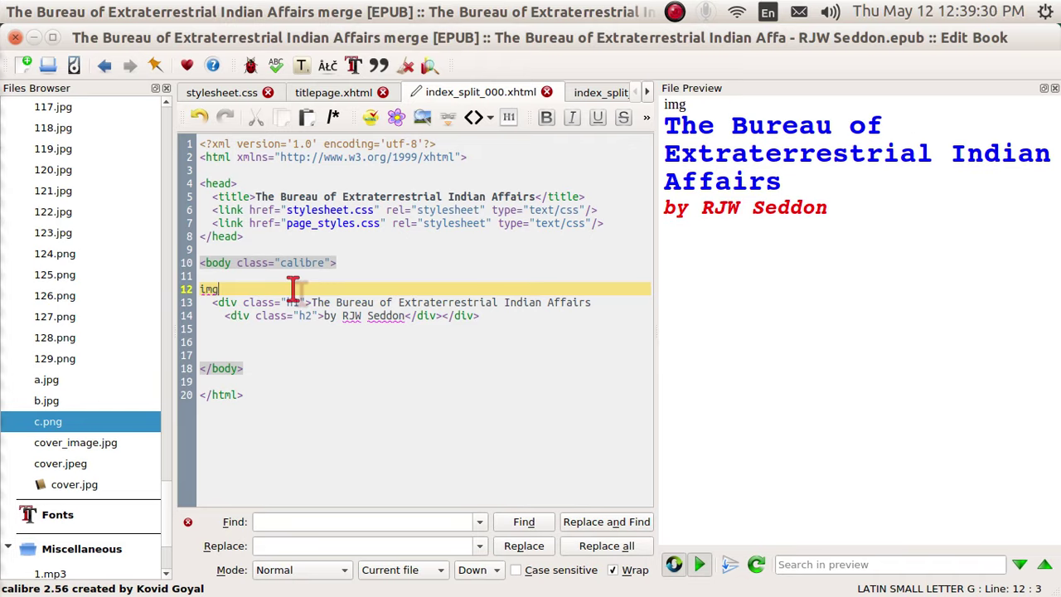
pyautogui.hotkey('ctrl', 'j')
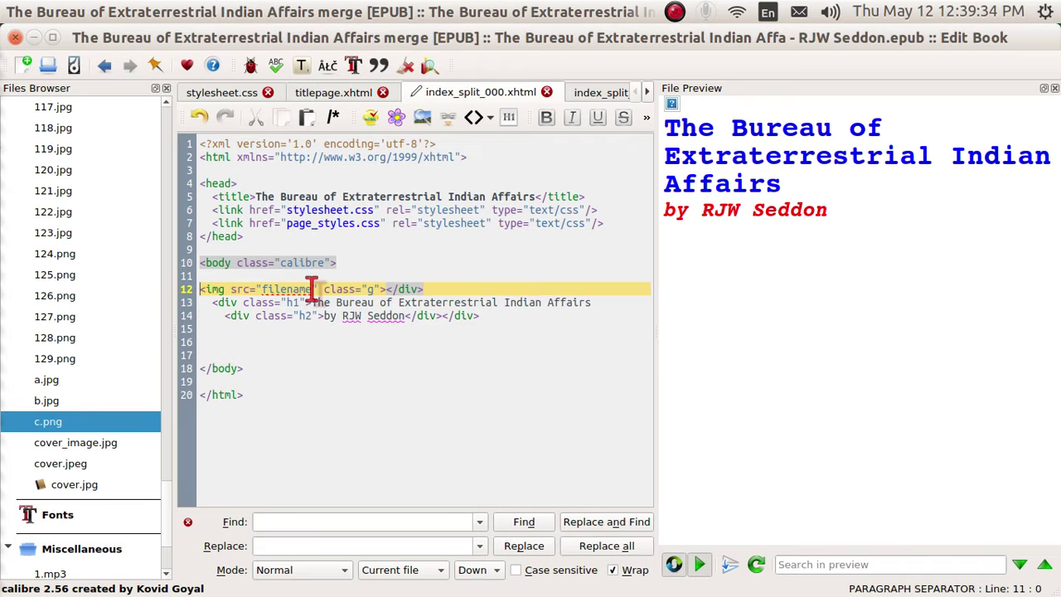
pyautogui.click(313, 289)
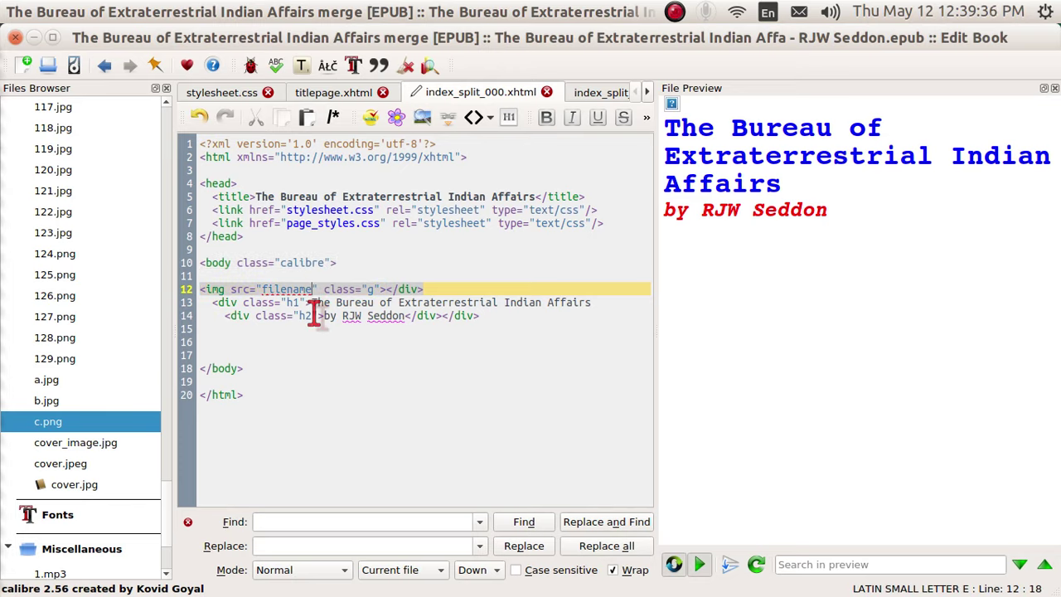
pyautogui.press('BackSpace')
pyautogui.press('BackSpace')
pyautogui.press('BackSpace')
pyautogui.press('BackSpace')
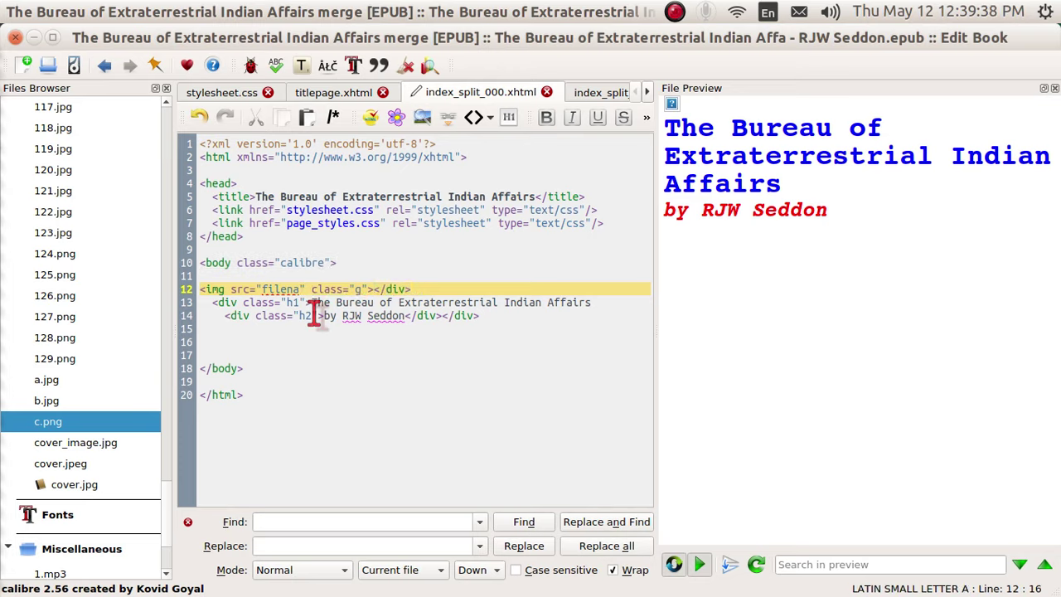
pyautogui.press('BackSpace')
pyautogui.press('BackSpace')
pyautogui.press('BackSpace')
pyautogui.press('BackSpace')
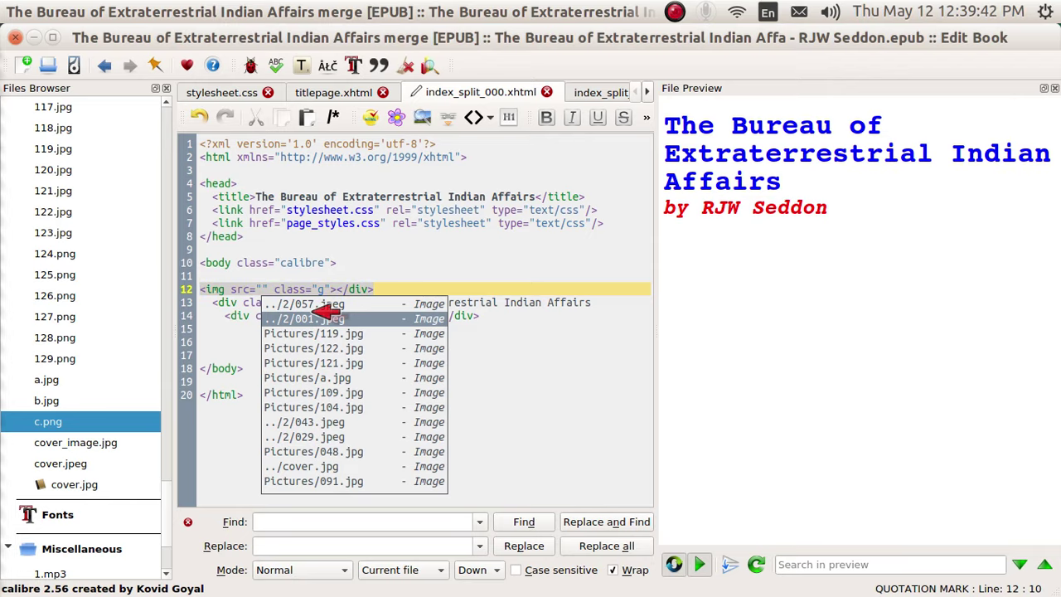
pyautogui.write('c')
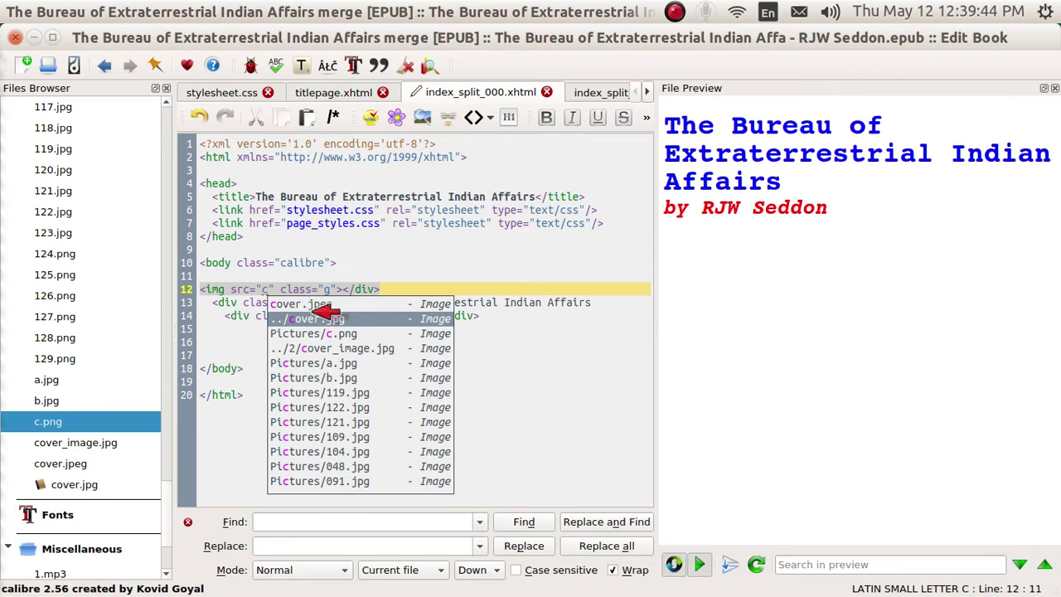
pyautogui.write('.')
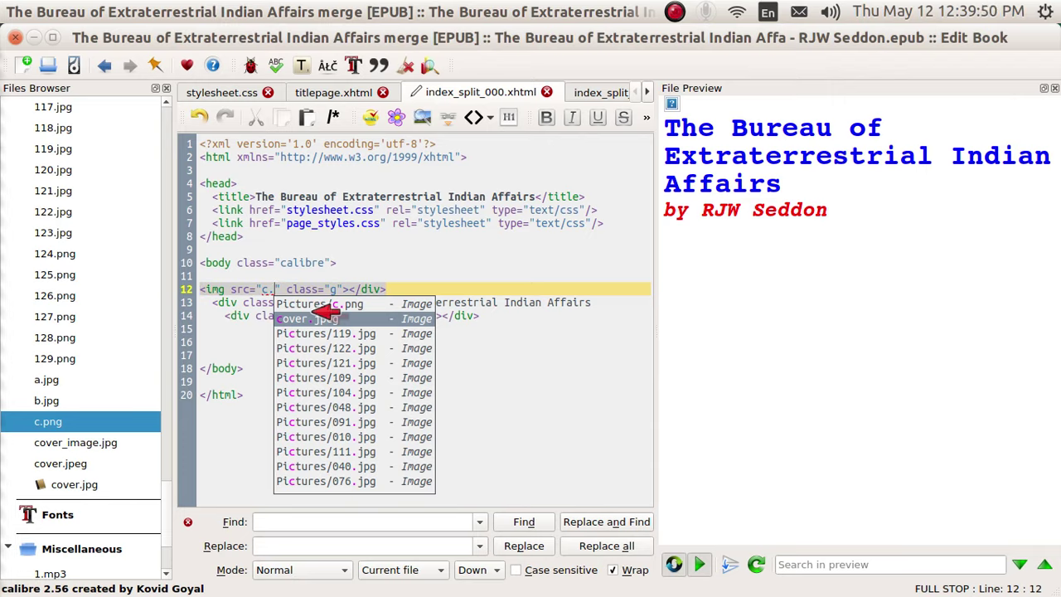
pyautogui.click(319, 304)
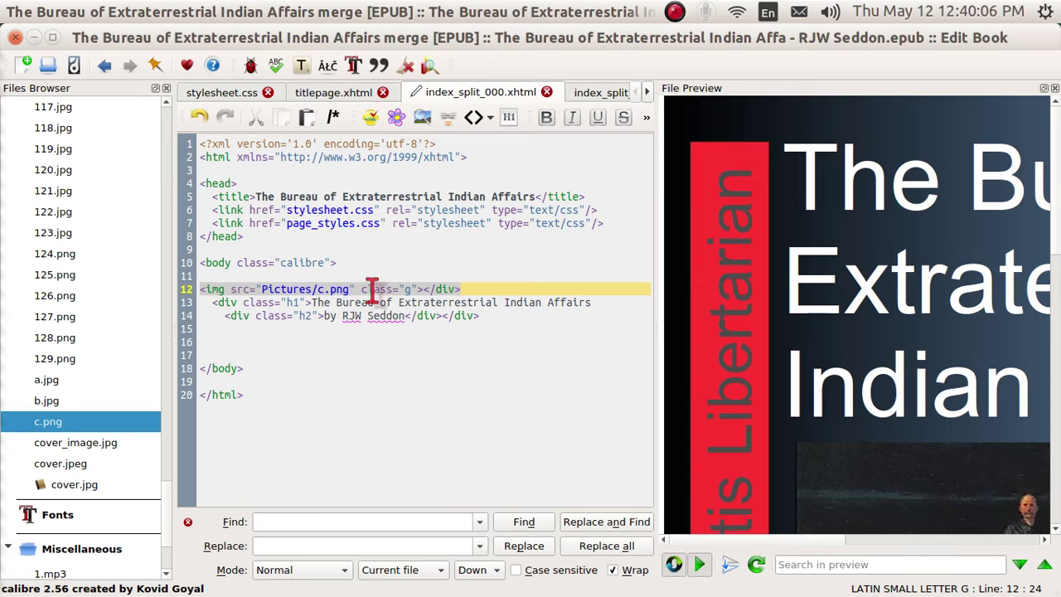
pyautogui.click(409, 288)
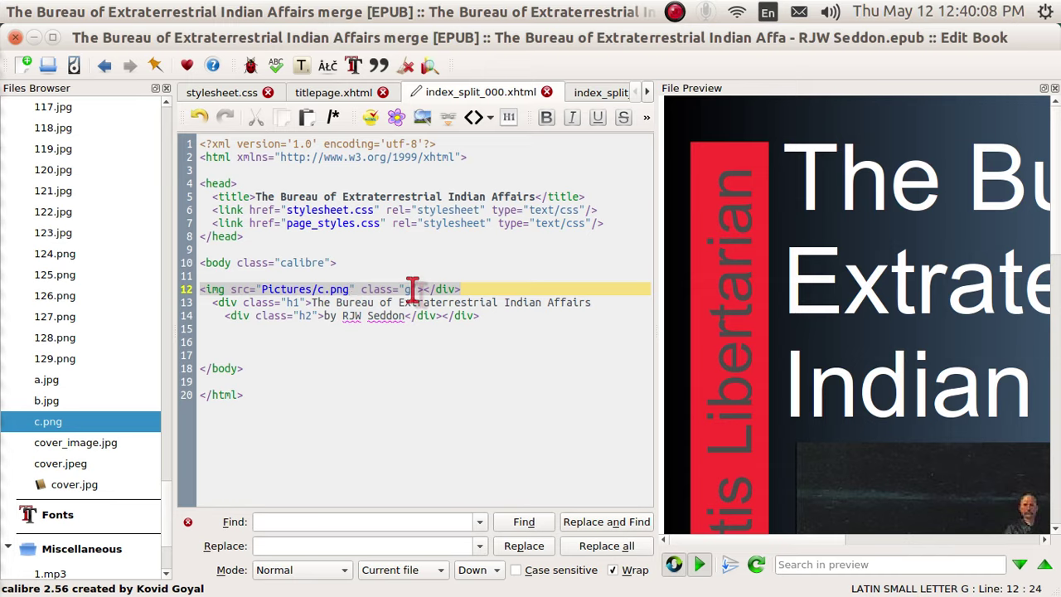
pyautogui.write('25')
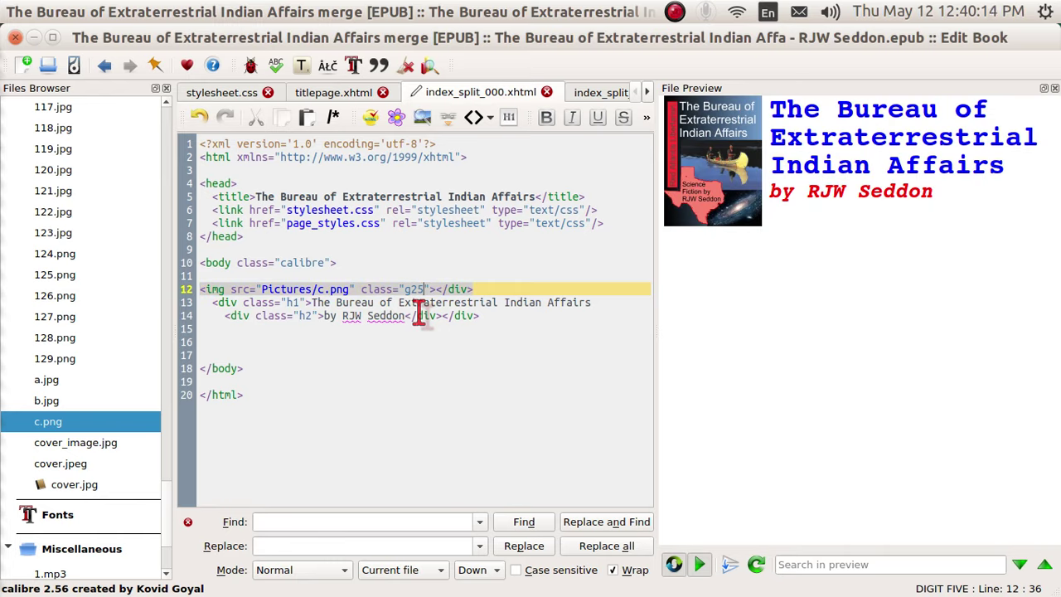
pyautogui.write('r')
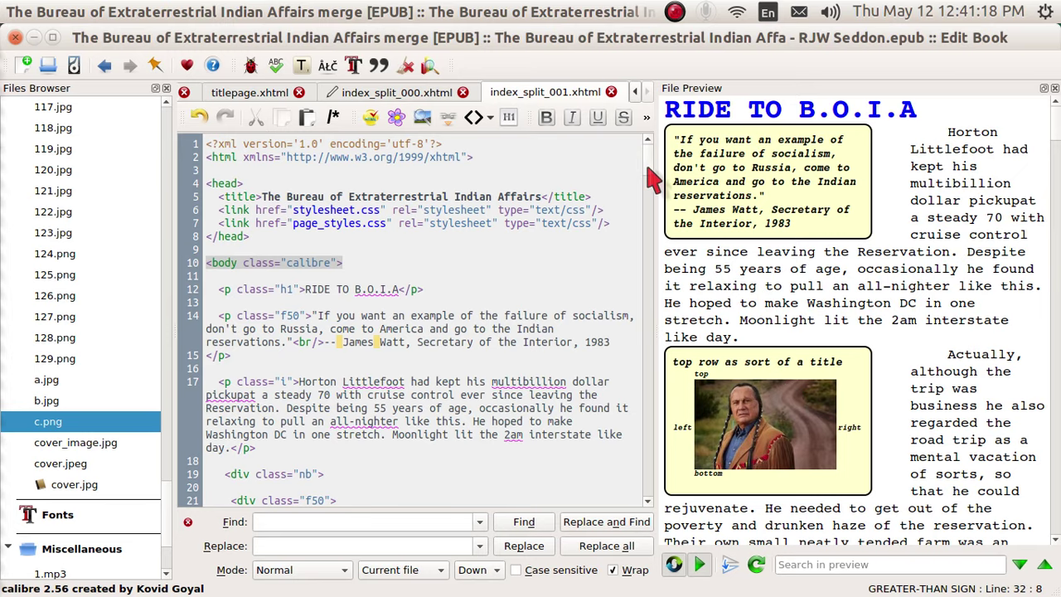
# Scroll the index_split_001.xhtml code down to the nb div holding the captioned table
pyautogui.scroll(-7, 651, 199)
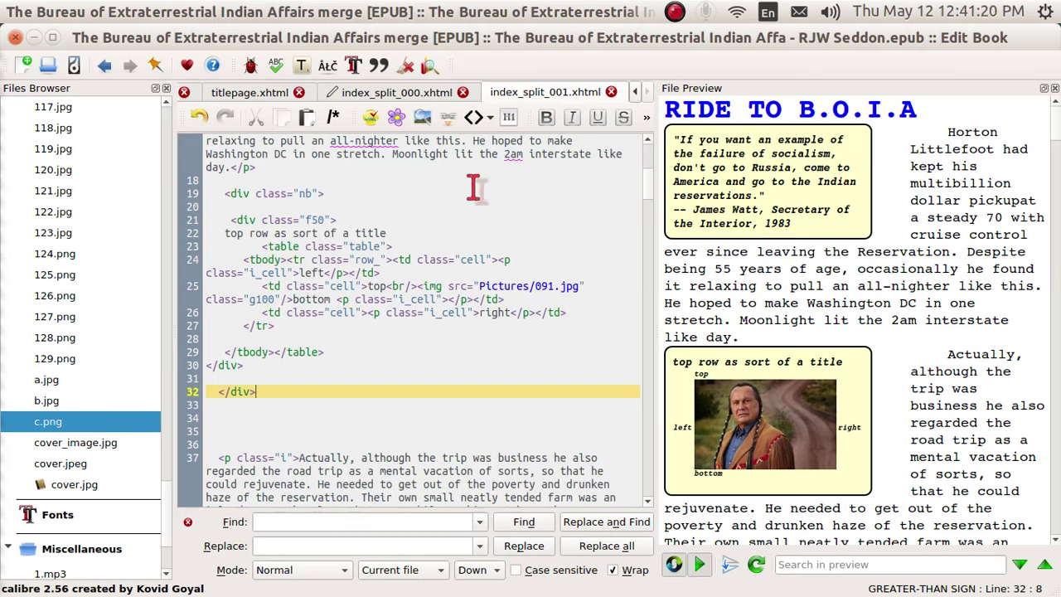
# Delete the nb div block from line 19 to its closing div, then switch to Writer's test.odt
pyautogui.click(217, 191)
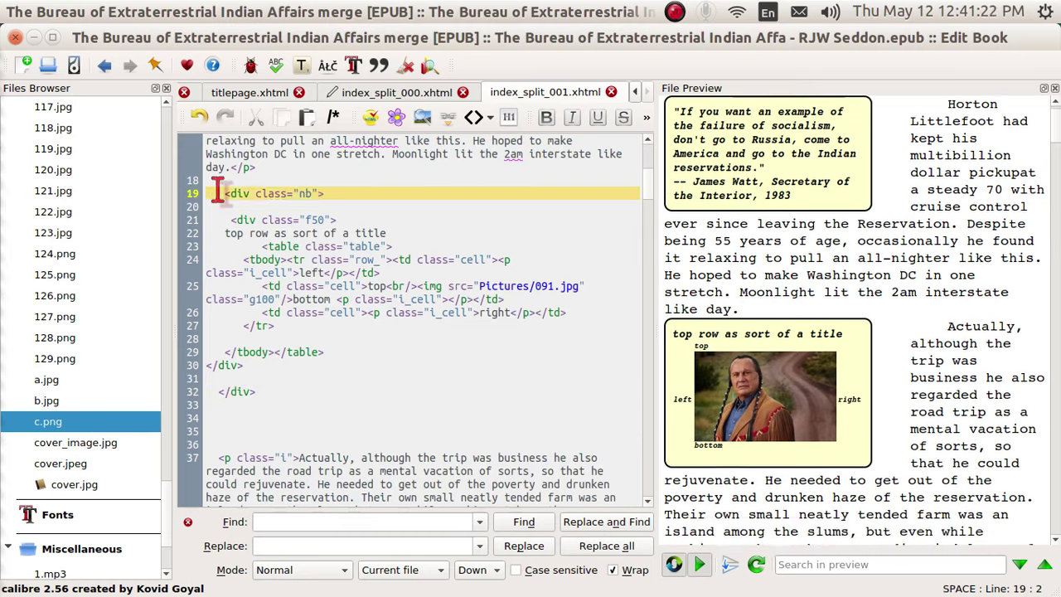
pyautogui.tripleClick(217, 191)
pyautogui.hotkey('shift', 'Down')
pyautogui.hotkey('shift', 'Down')
pyautogui.hotkey('shift', 'Down')
pyautogui.hotkey('shift', 'Down')
pyautogui.hotkey('shift', 'Down')
pyautogui.hotkey('shift', 'Down')
pyautogui.hotkey('shift', 'Down')
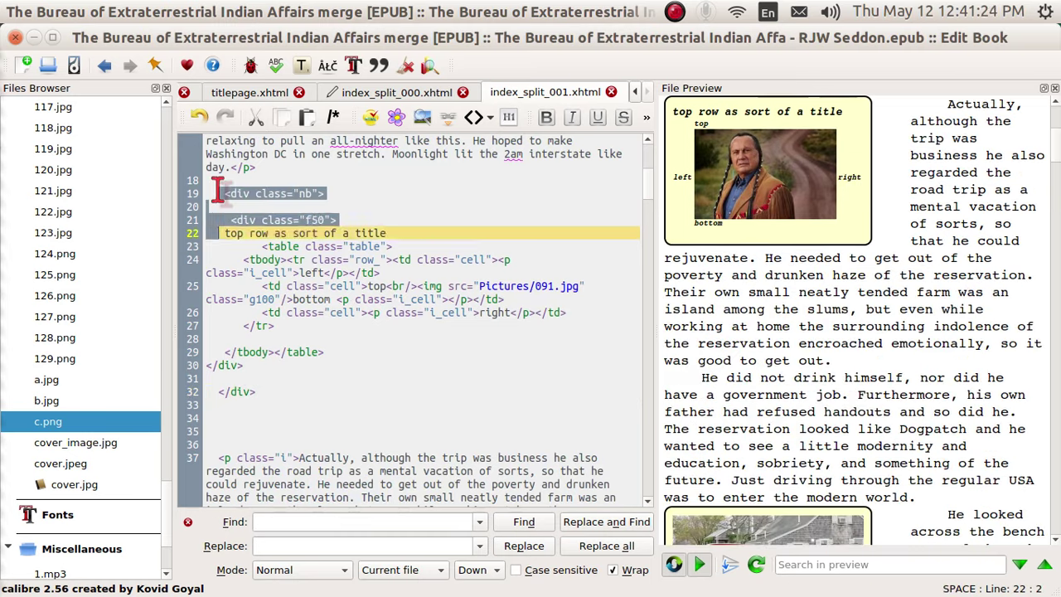
pyautogui.hotkey('shift', 'Down')
pyautogui.hotkey('shift', 'Down')
pyautogui.hotkey('shift', 'Down')
pyautogui.hotkey('shift', 'Down')
pyautogui.hotkey('shift', 'Down')
pyautogui.hotkey('shift', 'Down')
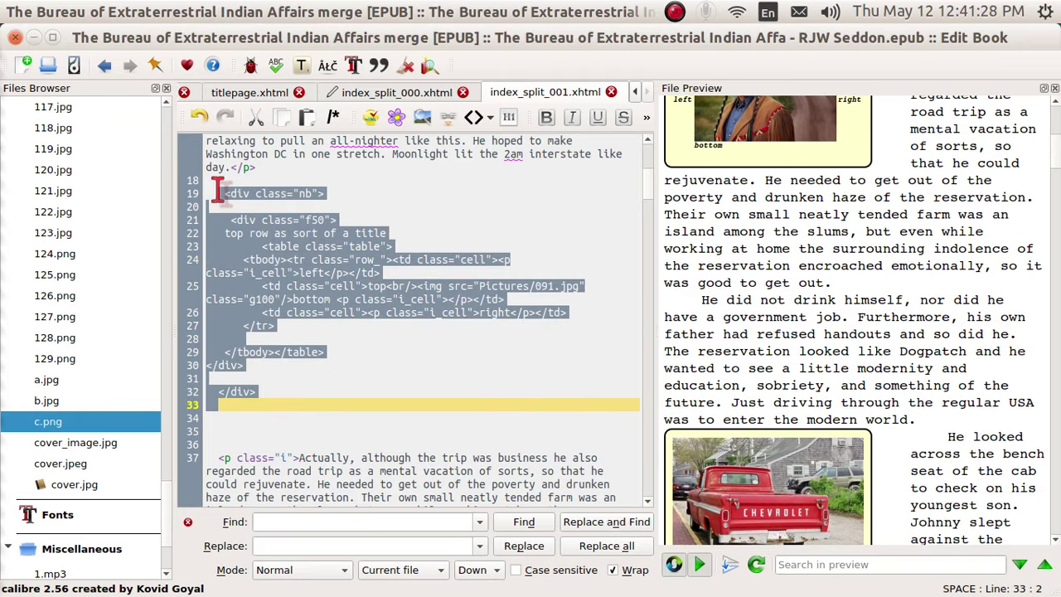
pyautogui.press('Delete')
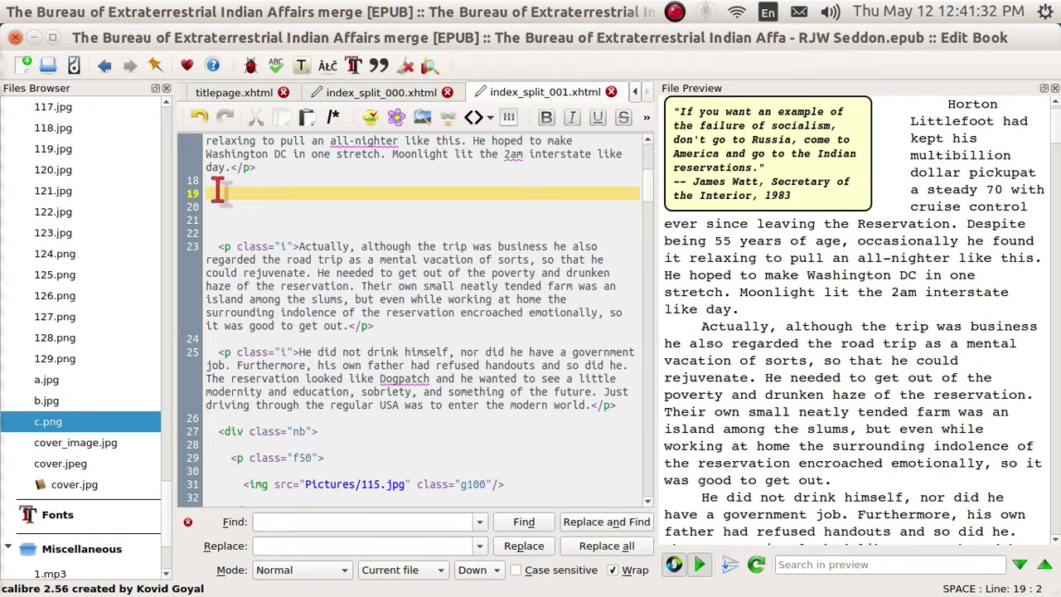
pyautogui.hotkey('alt', 'Tab')
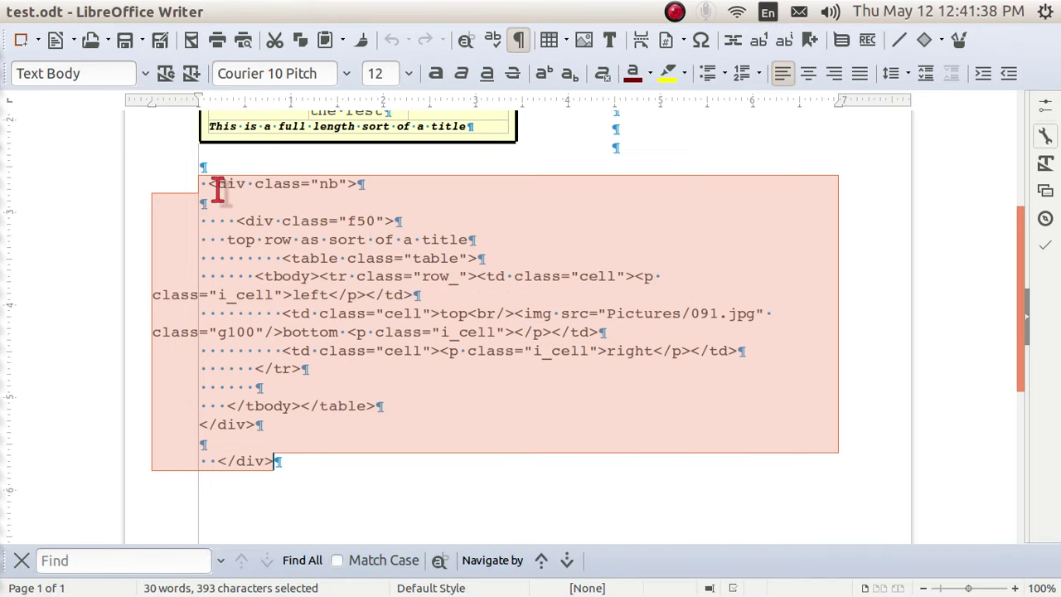
# Switch back from LibreOffice Writer to calibre's Edit Book
pyautogui.hotkey('alt', 'Tab')
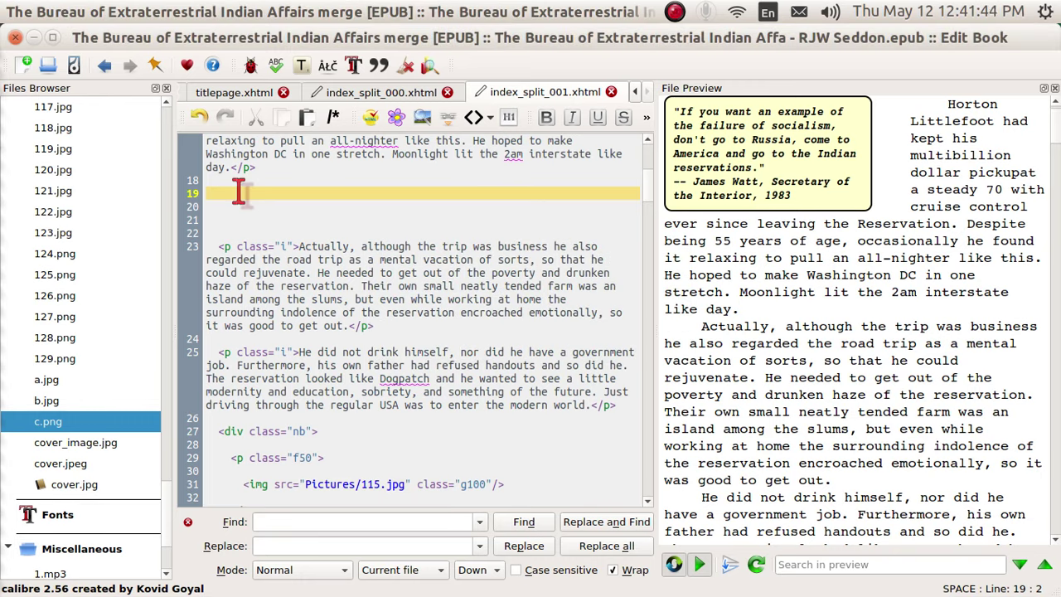
# On line 19, expand the img snippet with its source set to Pictures/b.jpg
pyautogui.write('img')
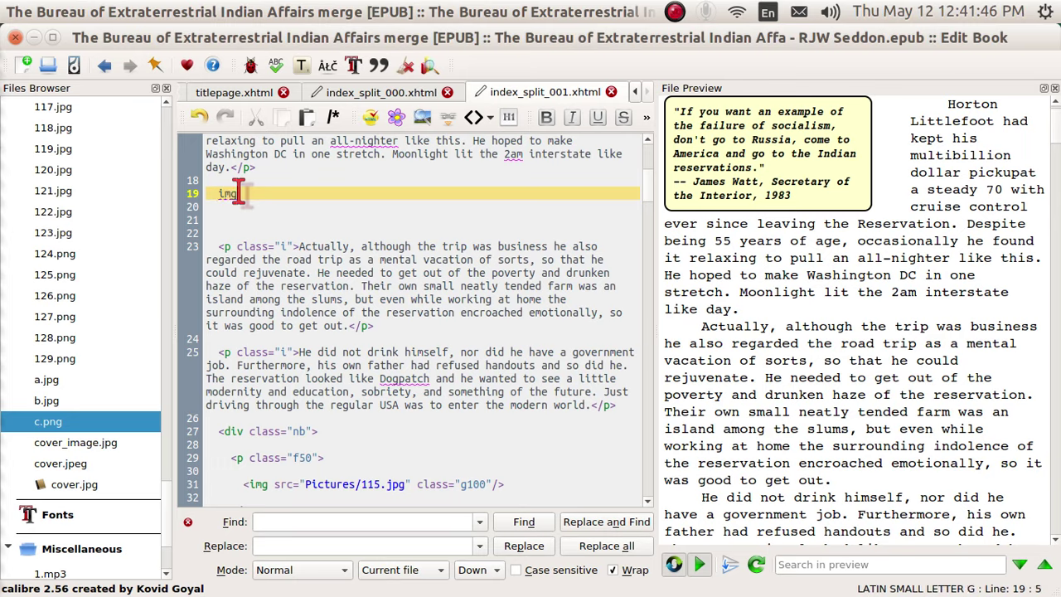
pyautogui.hotkey('ctrl', 'j')
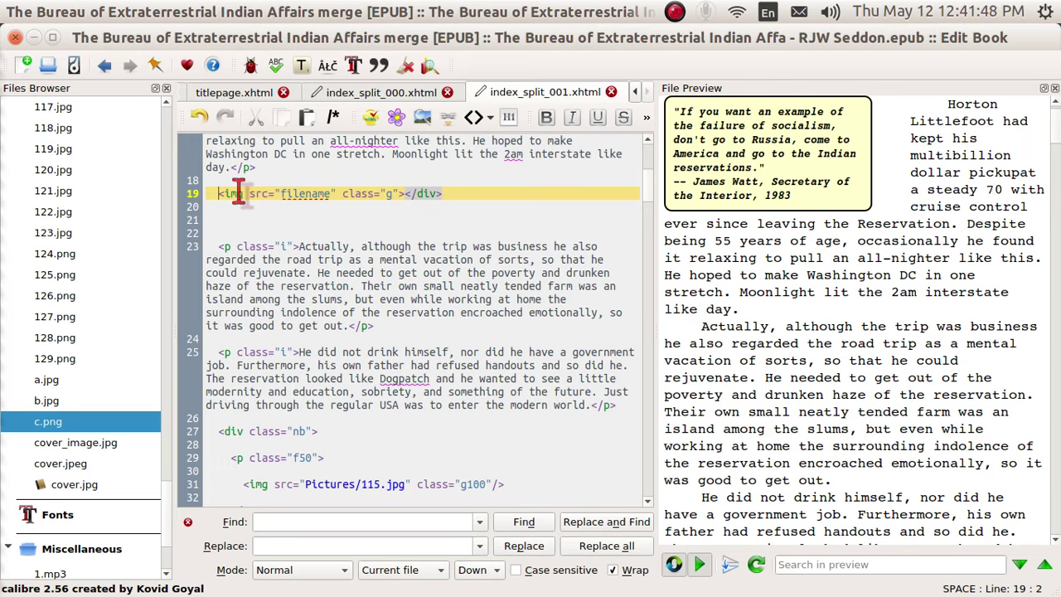
pyautogui.click(332, 196)
pyautogui.press('BackSpace')
pyautogui.press('BackSpace')
pyautogui.press('BackSpace')
pyautogui.press('BackSpace')
pyautogui.press('BackSpace')
pyautogui.press('BackSpace')
pyautogui.press('BackSpace')
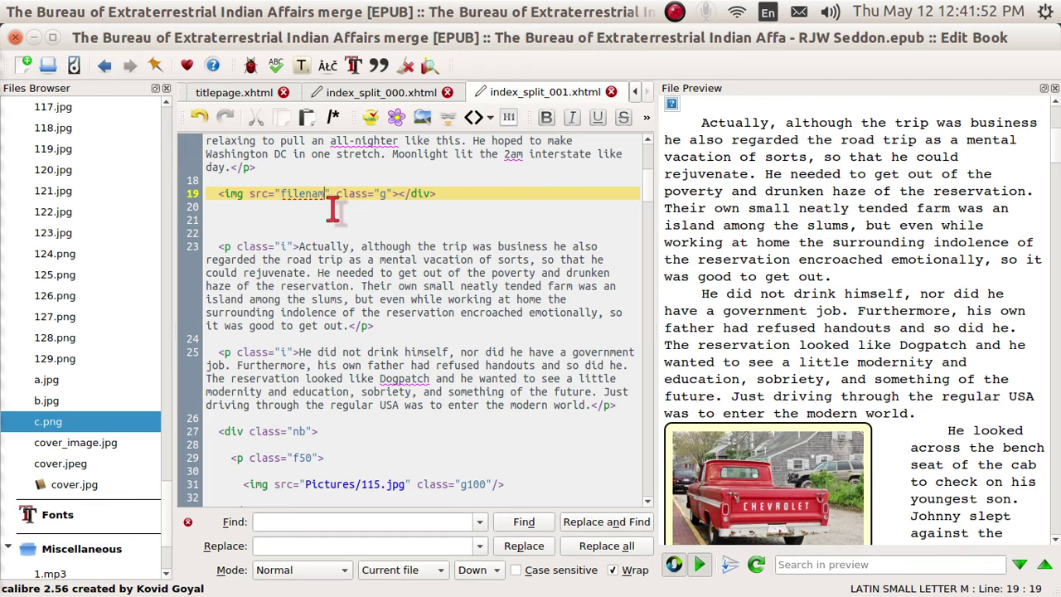
pyautogui.press('BackSpace')
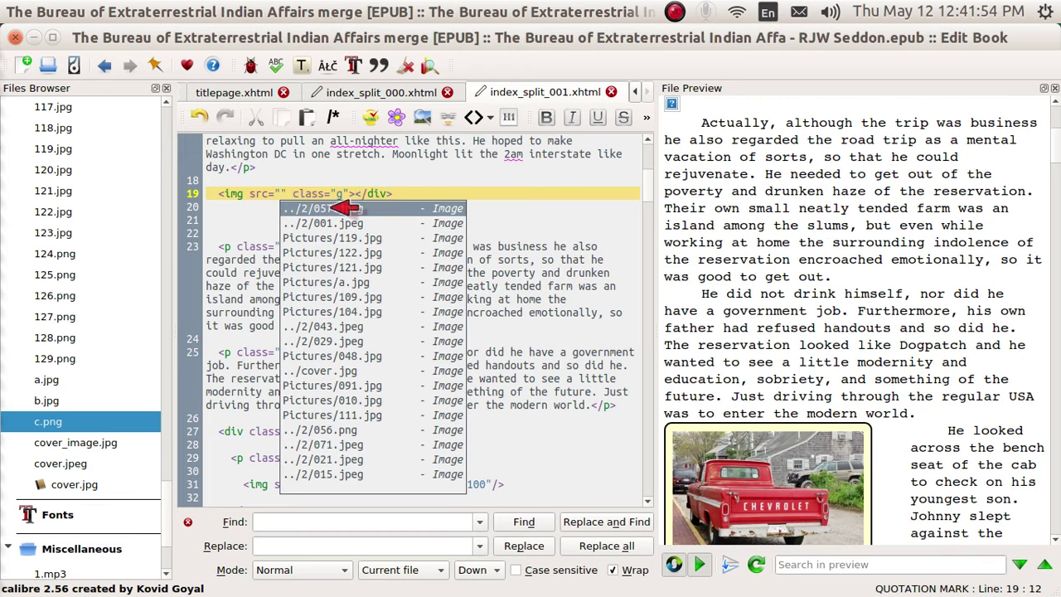
pyautogui.write('b')
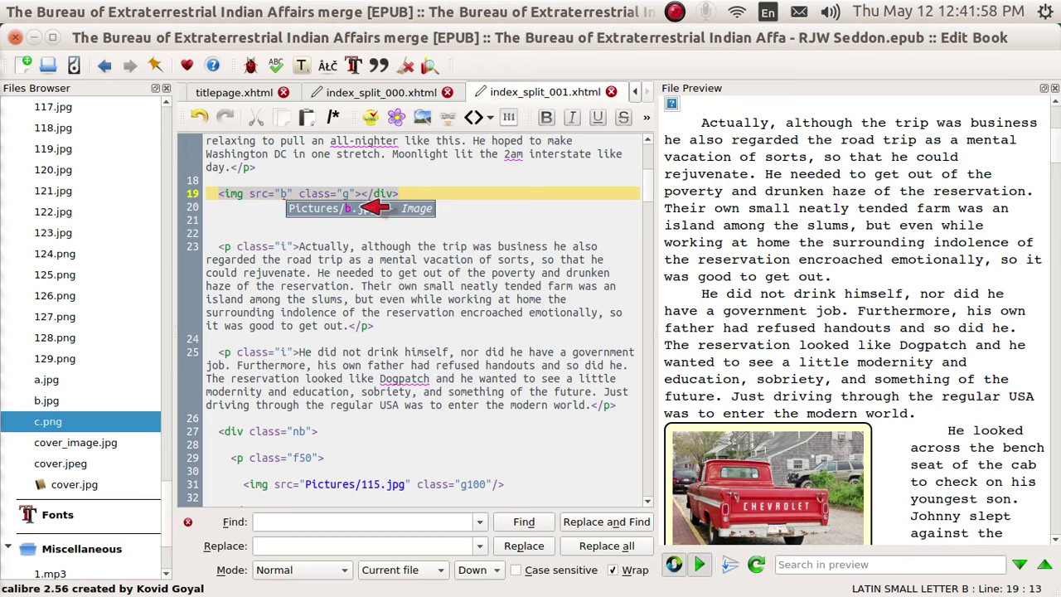
pyautogui.click(360, 207)
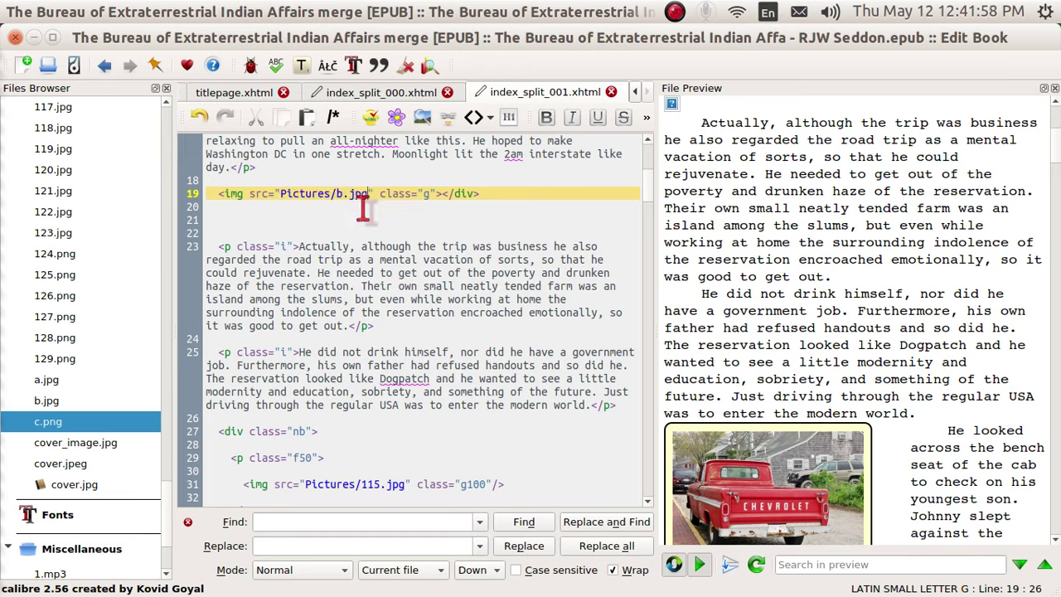
# Change the image class to g25, then start erasing the tag from the line end
pyautogui.click(432, 199)
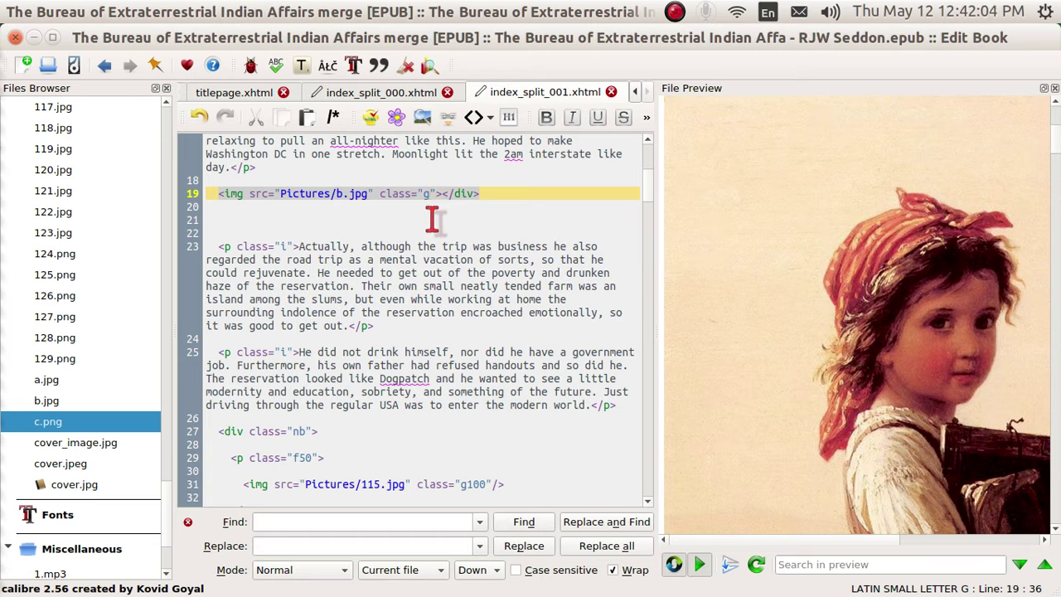
pyautogui.write('25')
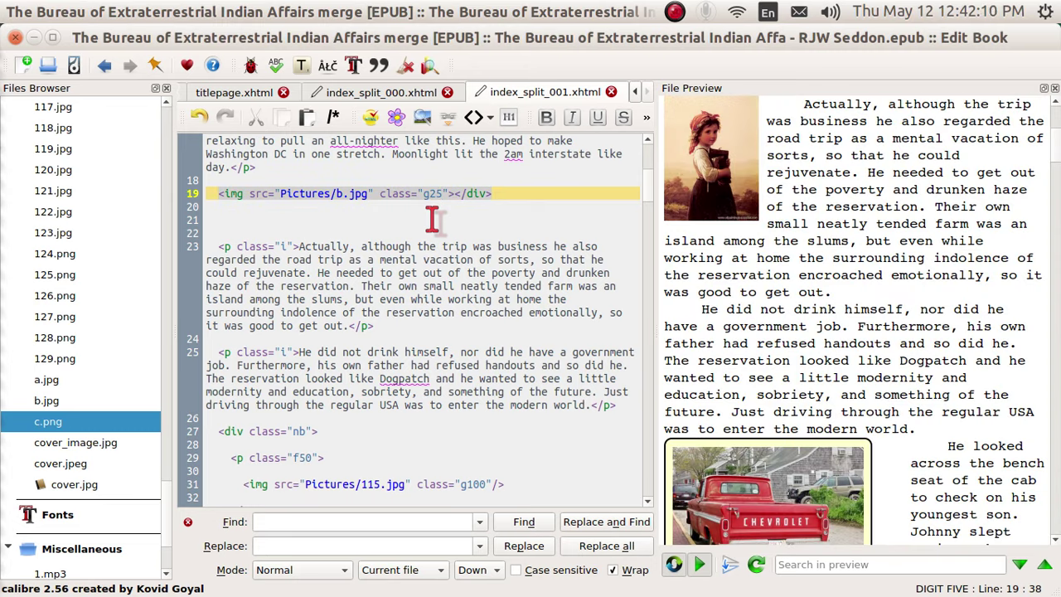
pyautogui.press('End')
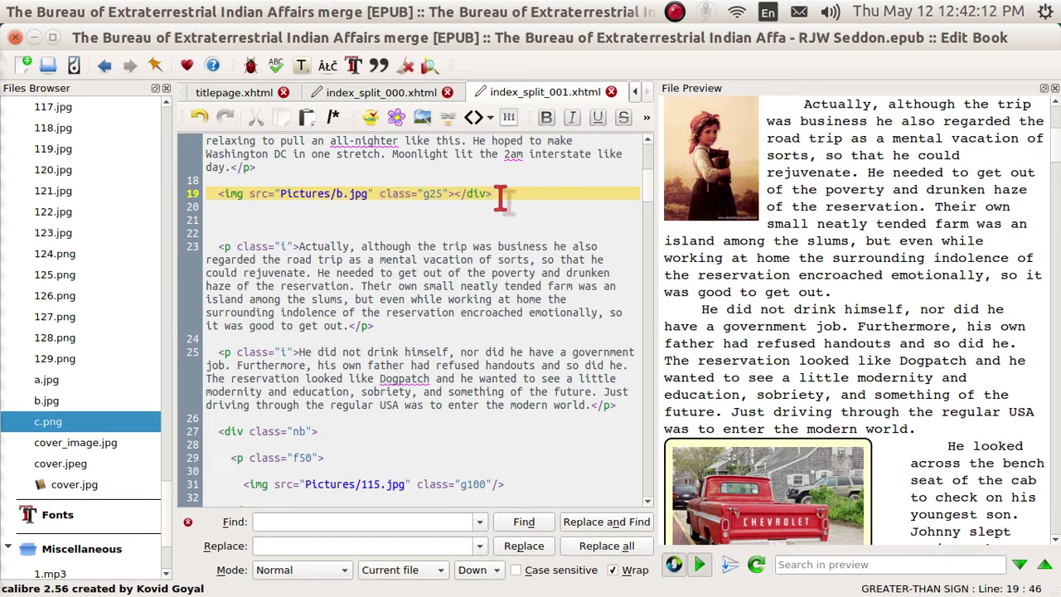
pyautogui.press('BackSpace')
pyautogui.press('BackSpace')
pyautogui.press('BackSpace')
pyautogui.press('BackSpace')
pyautogui.press('BackSpace')
pyautogui.press('BackSpace')
pyautogui.press('BackSpace')
pyautogui.press('BackSpace')
pyautogui.press('BackSpace')
pyautogui.press('BackSpace')
pyautogui.press('BackSpace')
pyautogui.press('BackSpace')
pyautogui.press('BackSpace')
pyautogui.press('BackSpace')
pyautogui.press('BackSpace')
pyautogui.press('BackSpace')
pyautogui.press('BackSpace')
pyautogui.press('BackSpace')
pyautogui.press('BackSpace')
# Replace line 19's old image tag with the x snippet: nested nb and f5 divs around a placeholder image
pyautogui.press('BackSpace')
pyautogui.press('BackSpace')
pyautogui.press('BackSpace')
pyautogui.press('BackSpace')
pyautogui.press('BackSpace')
pyautogui.press('BackSpace')
pyautogui.press('BackSpace')
pyautogui.press('BackSpace')
pyautogui.press('BackSpace')
pyautogui.press('BackSpace')
pyautogui.press('BackSpace')
pyautogui.press('BackSpace')
pyautogui.press('BackSpace')
pyautogui.press('BackSpace')
pyautogui.press('BackSpace')
pyautogui.press('BackSpace')
pyautogui.press('BackSpace')
pyautogui.press('BackSpace')
pyautogui.press('BackSpace')
pyautogui.press('BackSpace')
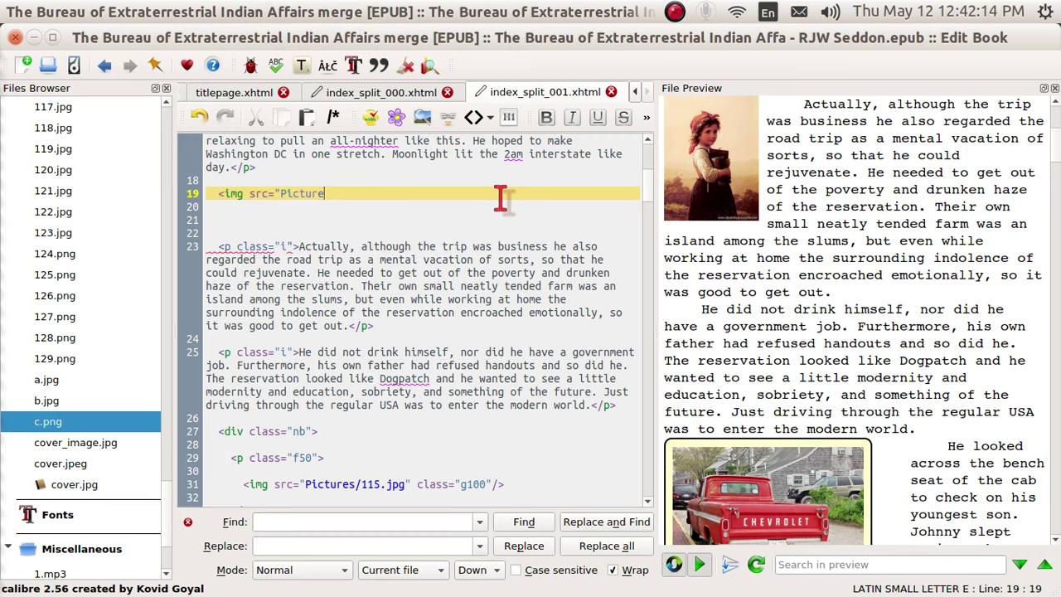
pyautogui.press('BackSpace')
pyautogui.press('BackSpace')
pyautogui.press('BackSpace')
pyautogui.press('BackSpace')
pyautogui.press('BackSpace')
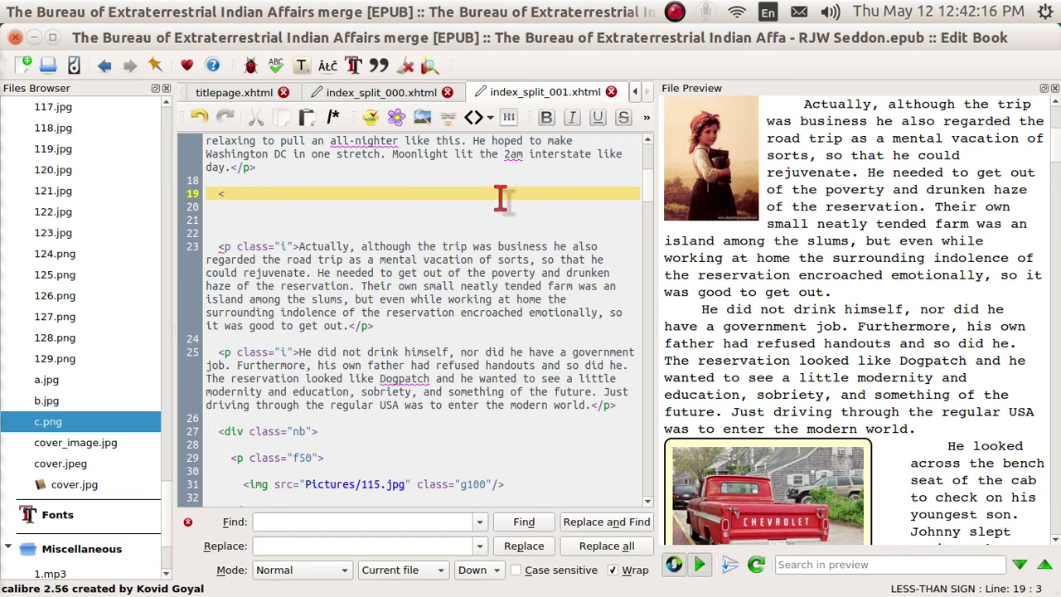
pyautogui.write('f')
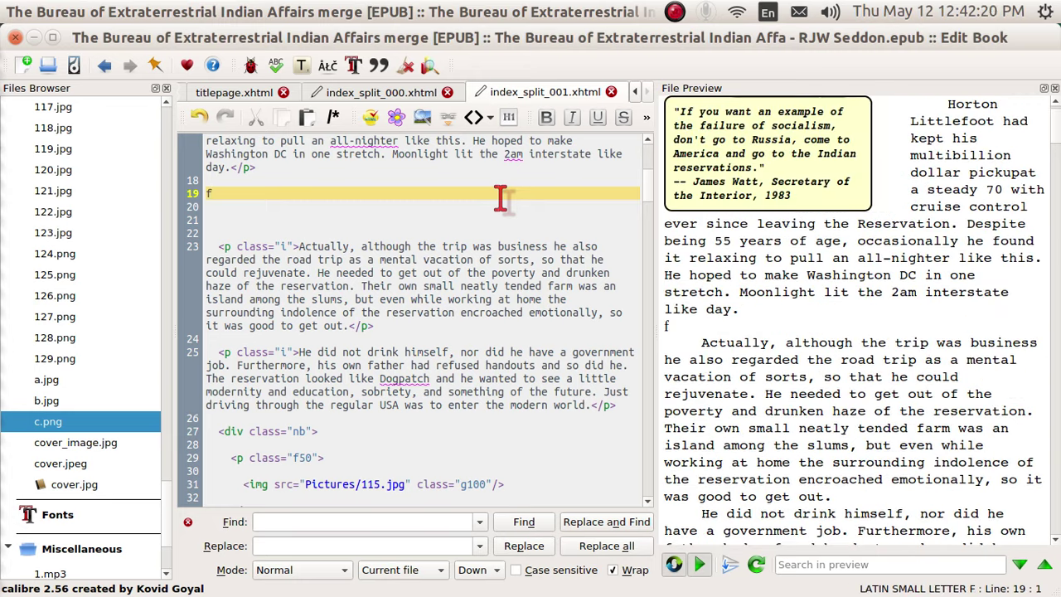
pyautogui.press('BackSpace')
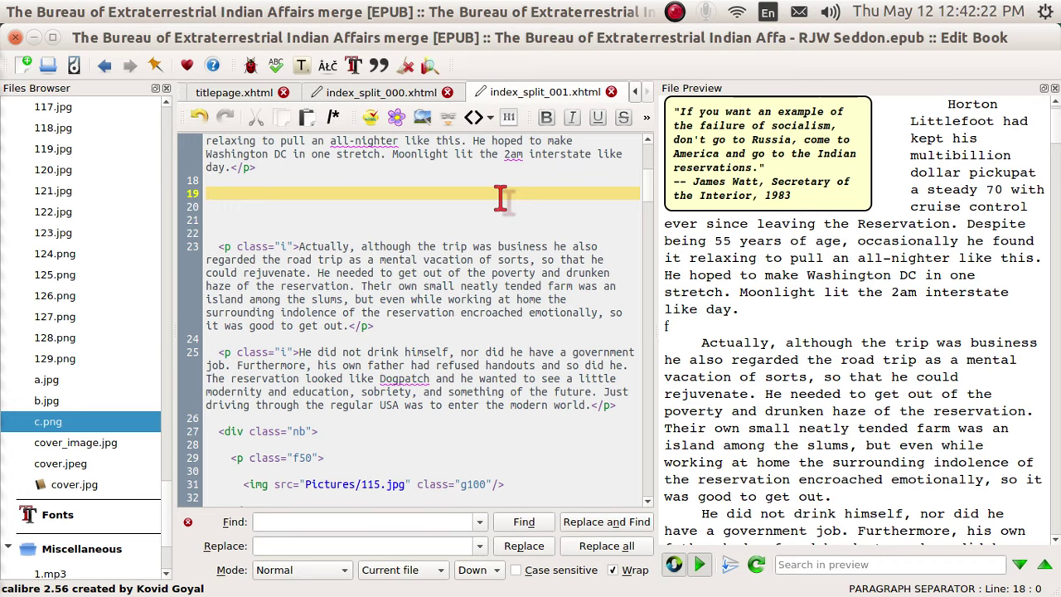
pyautogui.write('x')
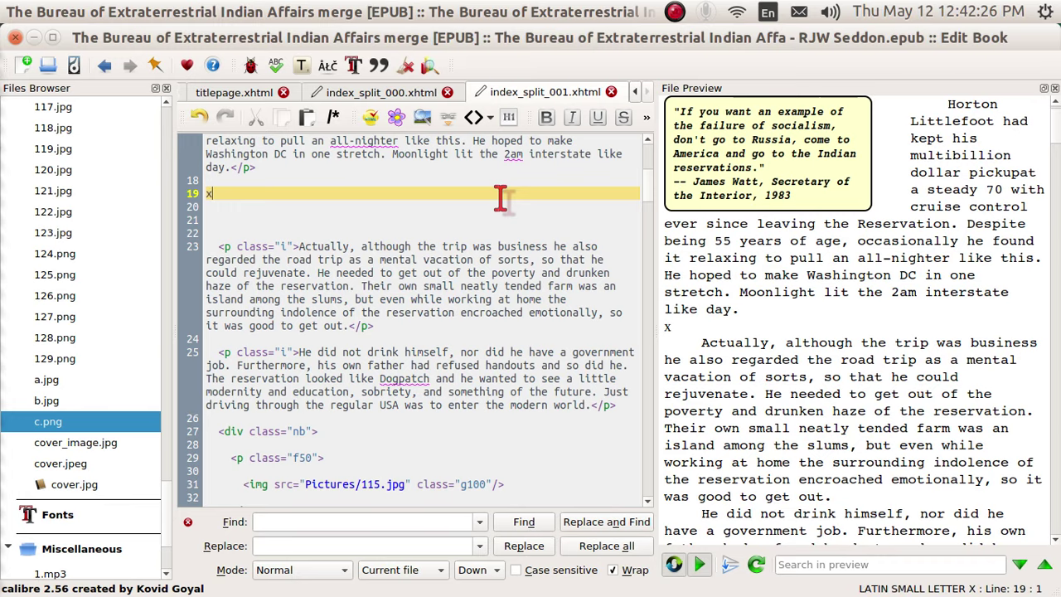
pyautogui.hotkey('shift', 'Left')
pyautogui.press('Delete')
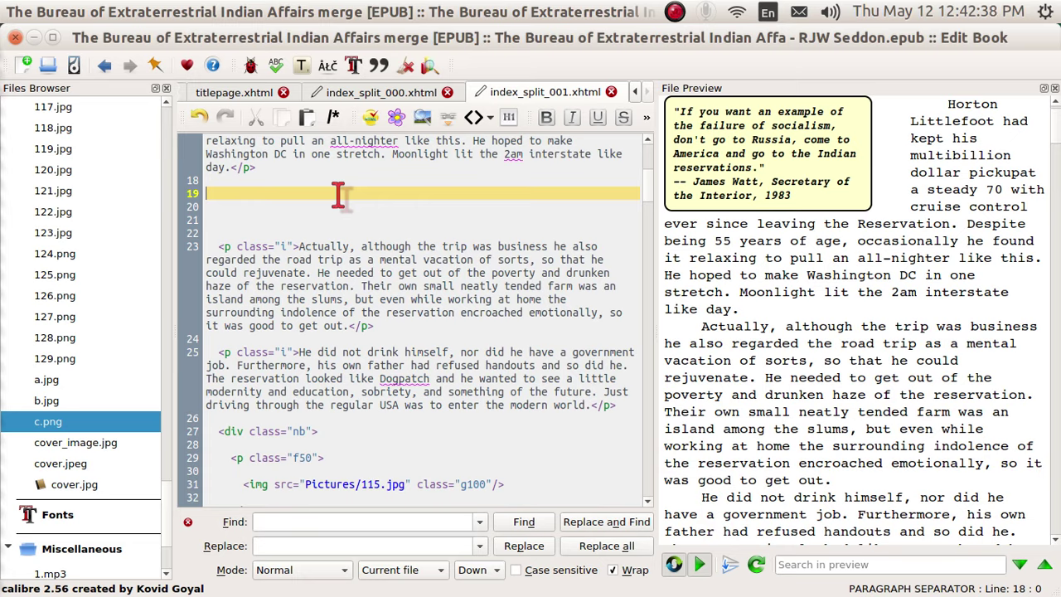
pyautogui.write('x')
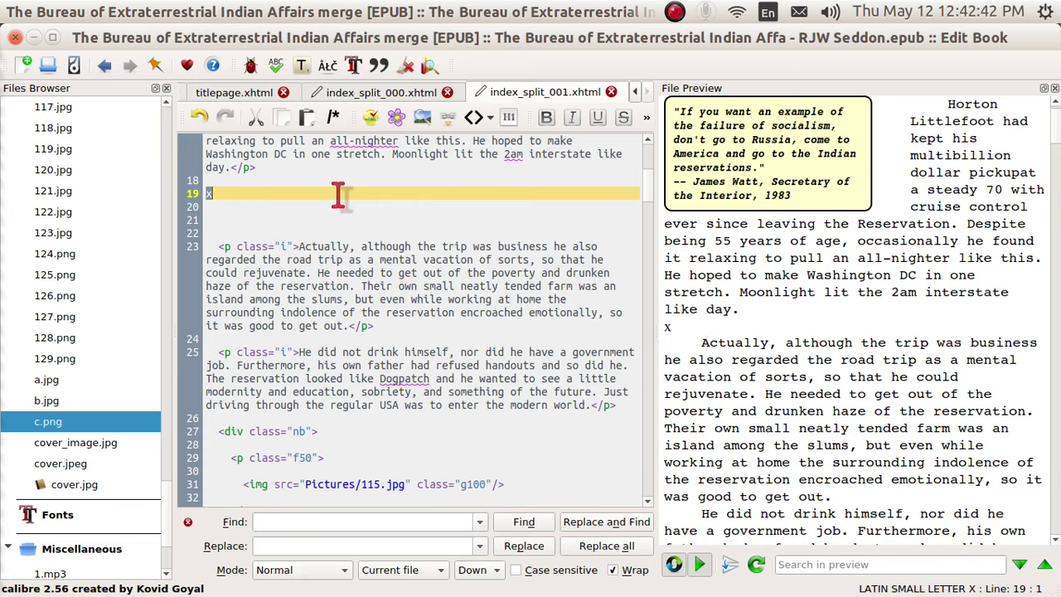
pyautogui.press('BackSpace')
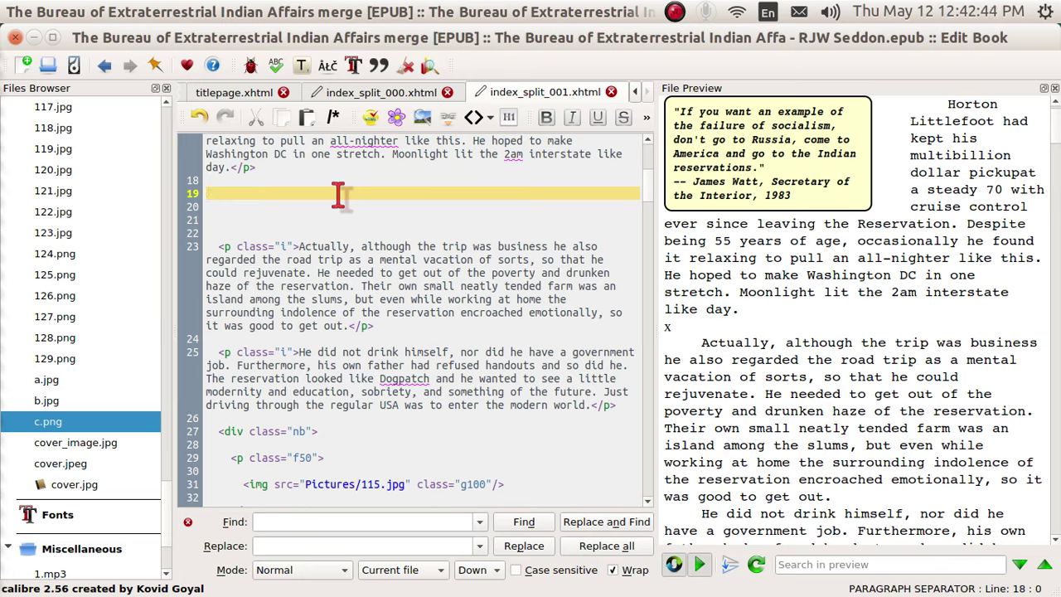
pyautogui.write('x')
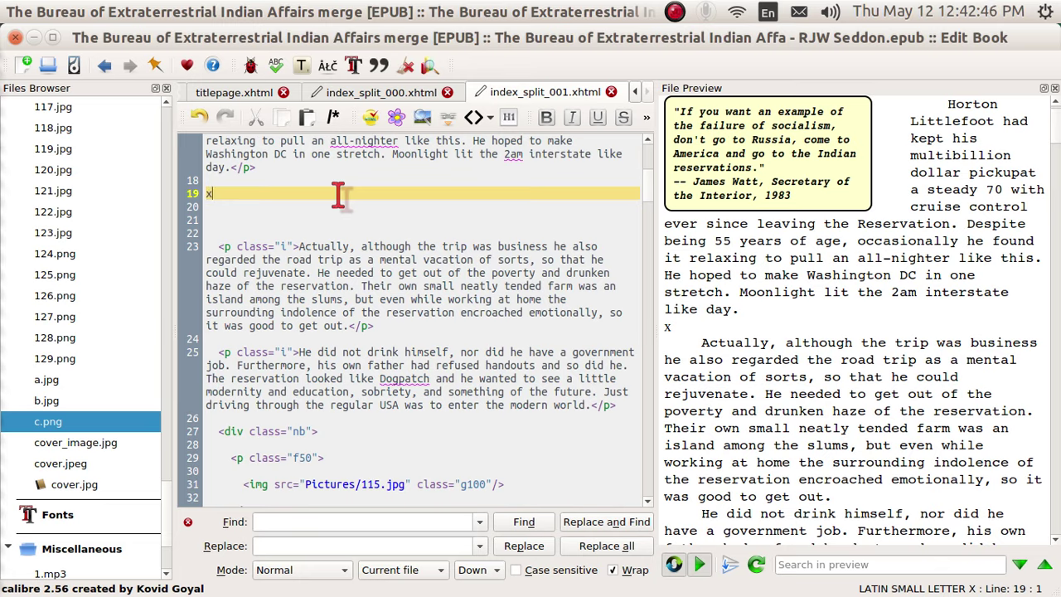
pyautogui.hotkey('ctrl', 'j')
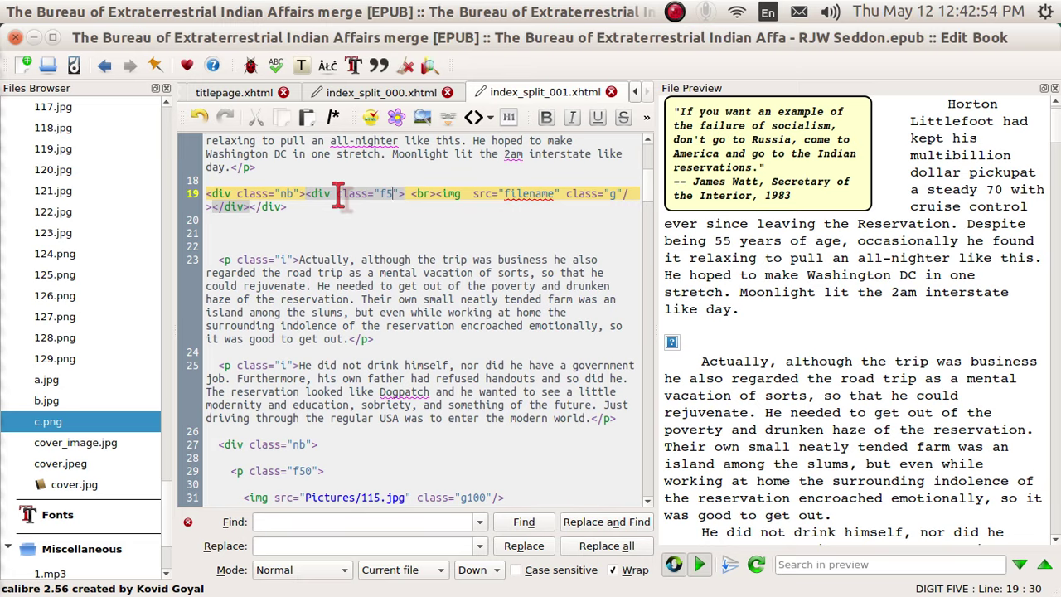
# Complete the frame class f50, add the 'top' caption, and insert Pictures/a.jpg as the image source
pyautogui.write('50')
pyautogui.press('Right')
pyautogui.press('Right')
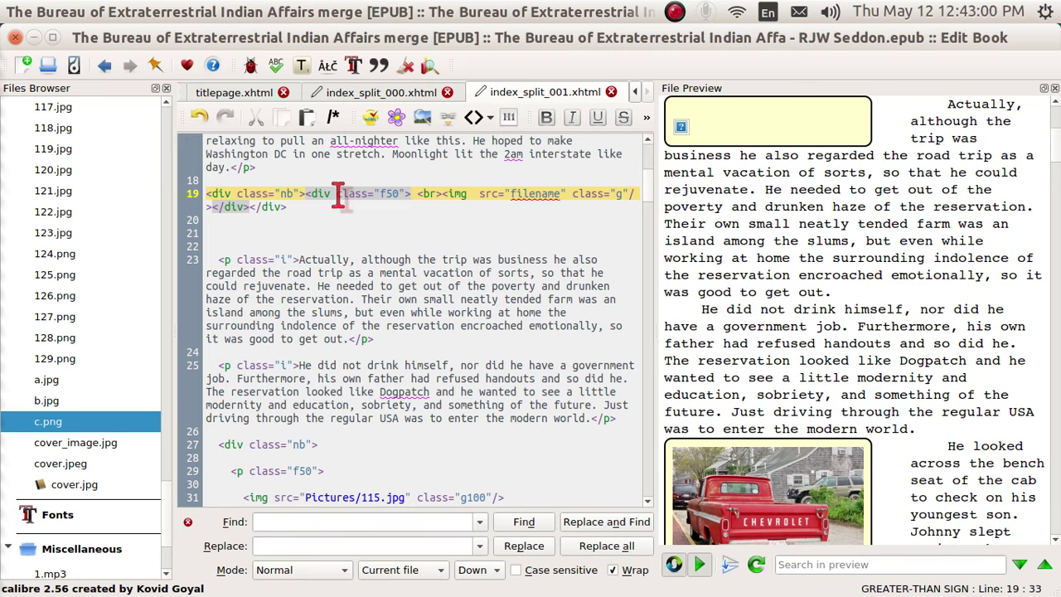
pyautogui.write('top')
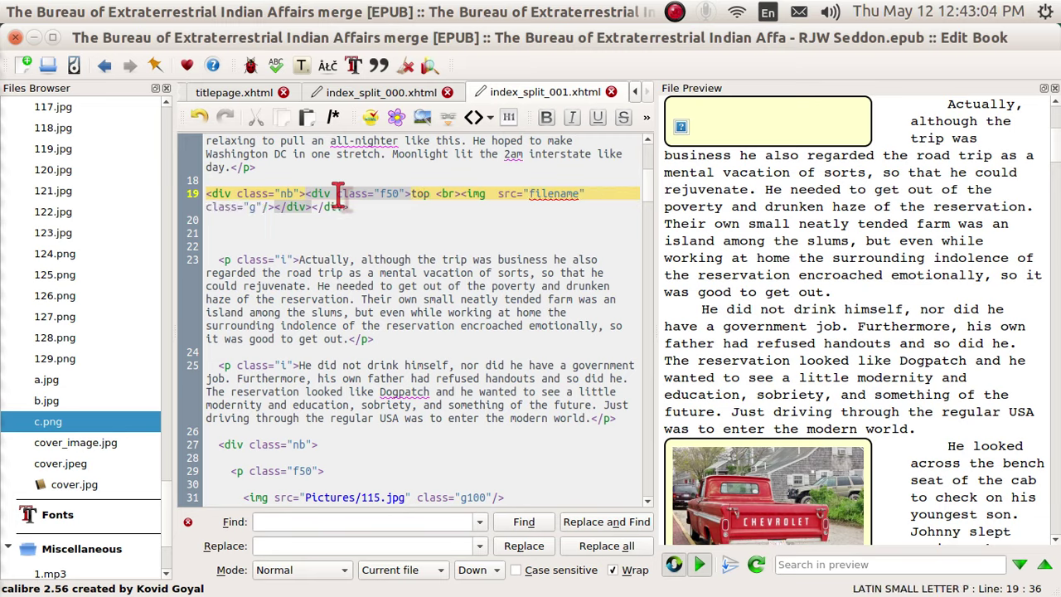
pyautogui.hotkey('ctrl', 'j')
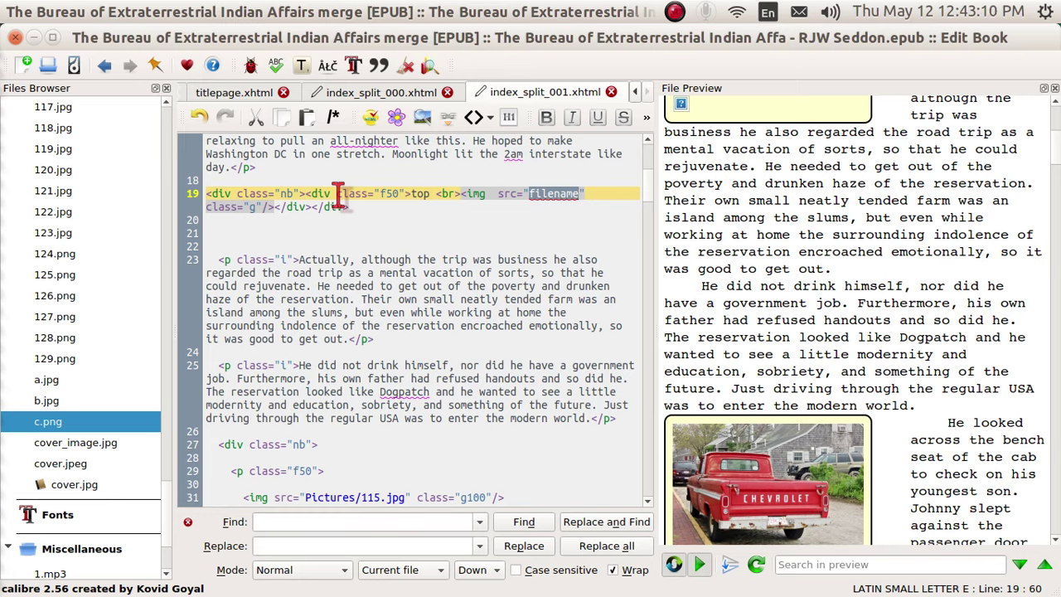
pyautogui.write('a')
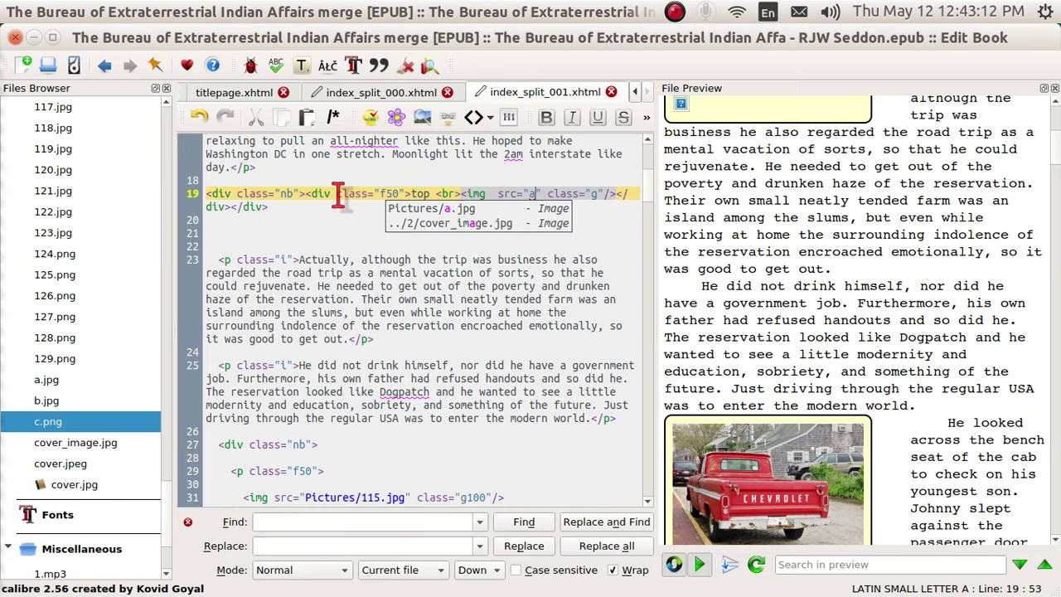
pyautogui.scroll(-3, 338, 198)
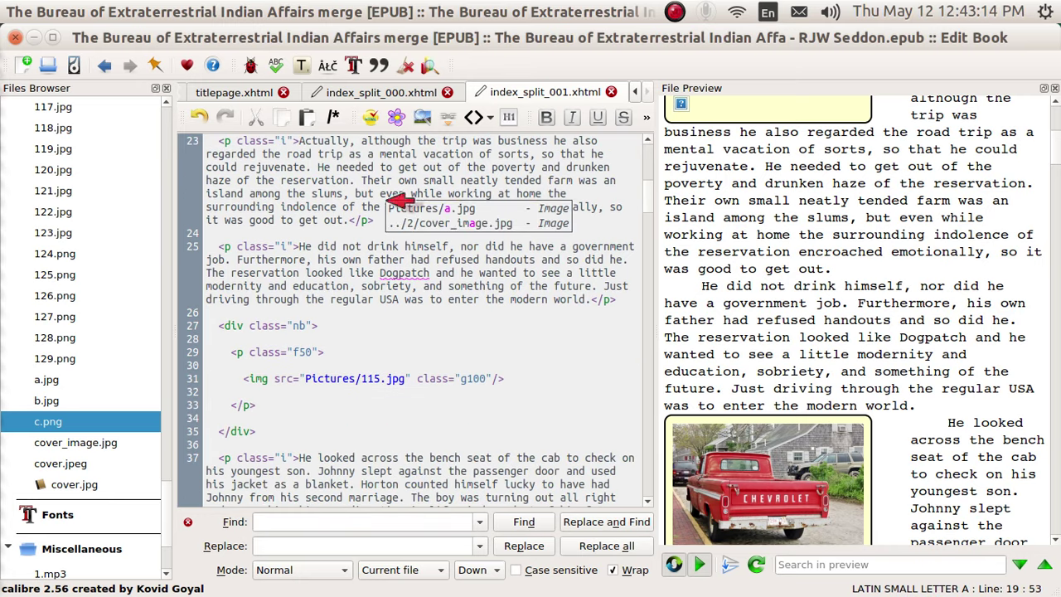
pyautogui.click(401, 211)
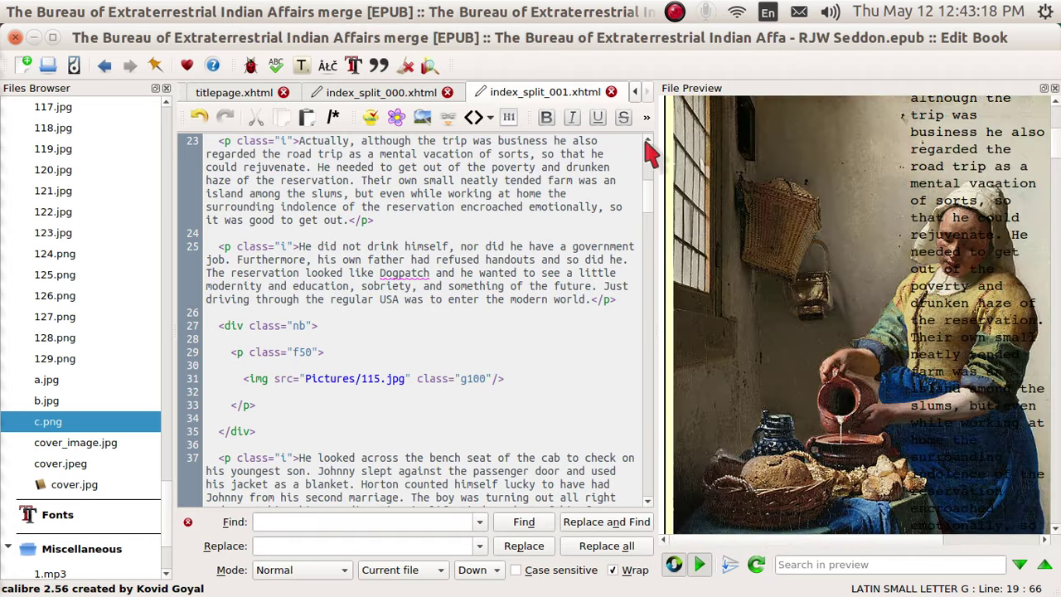
pyautogui.scroll(3, 645, 143)
pyautogui.scroll(1, 649, 153)
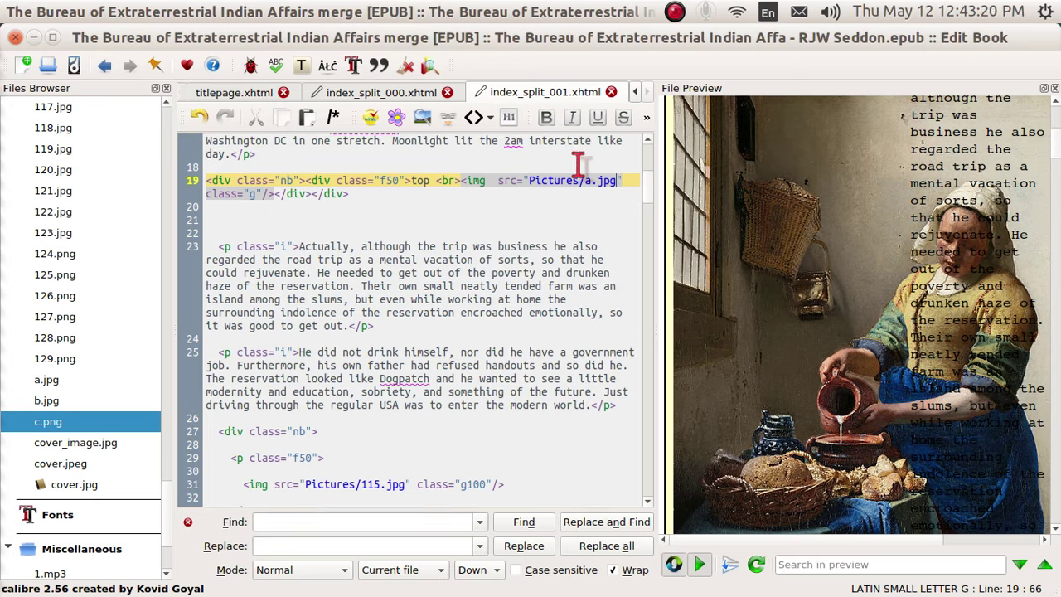
# Set the image class to g100 and add the 'bottom' caption after the image
pyautogui.click(262, 194)
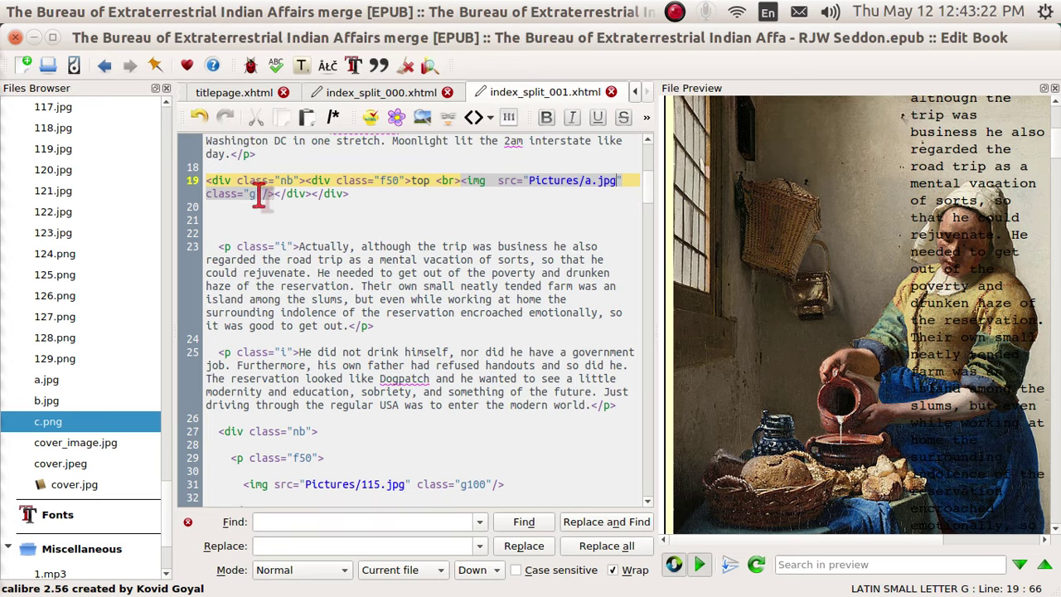
pyautogui.press('Delete')
pyautogui.write('/')
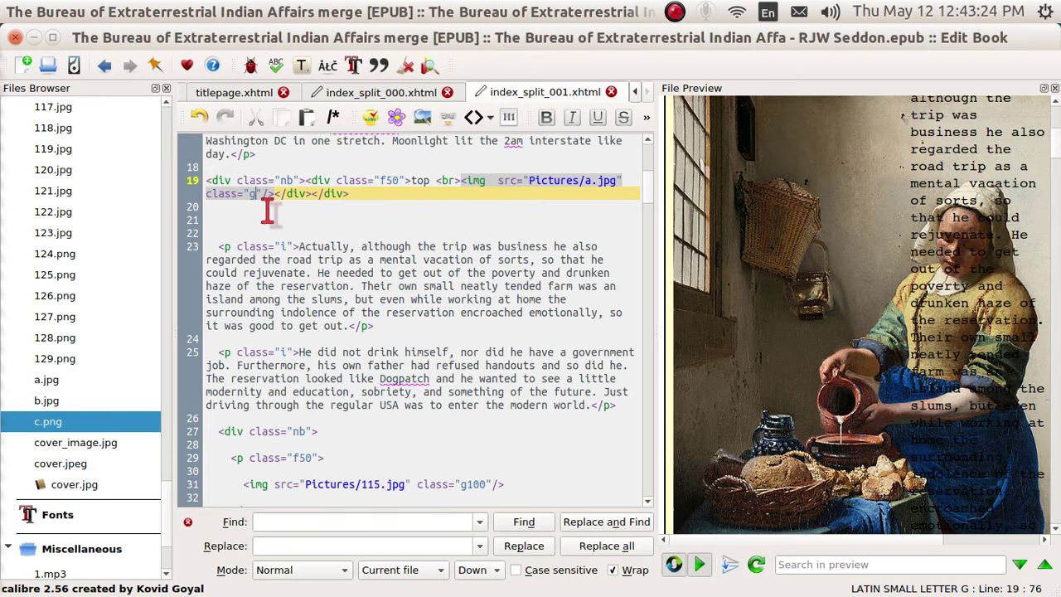
pyautogui.write('25')
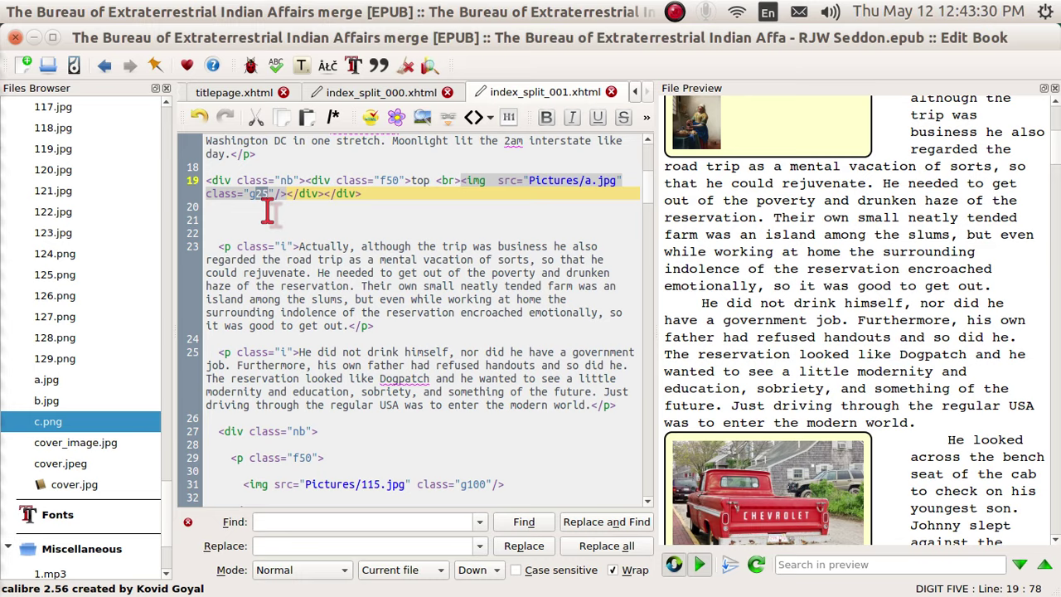
pyautogui.press('BackSpace')
pyautogui.press('BackSpace')
pyautogui.press('BackSpace')
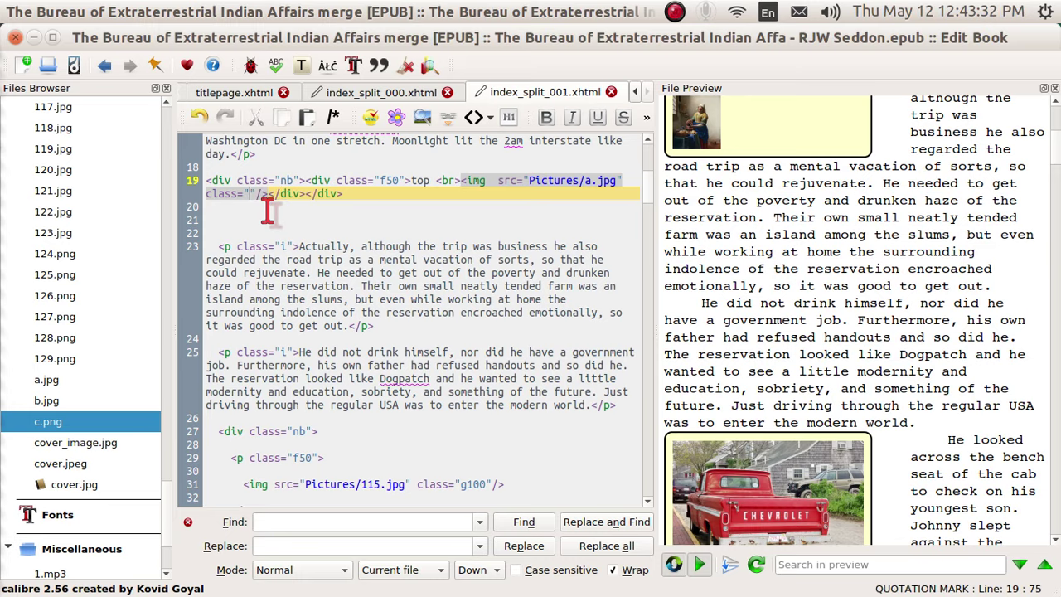
pyautogui.write('100')
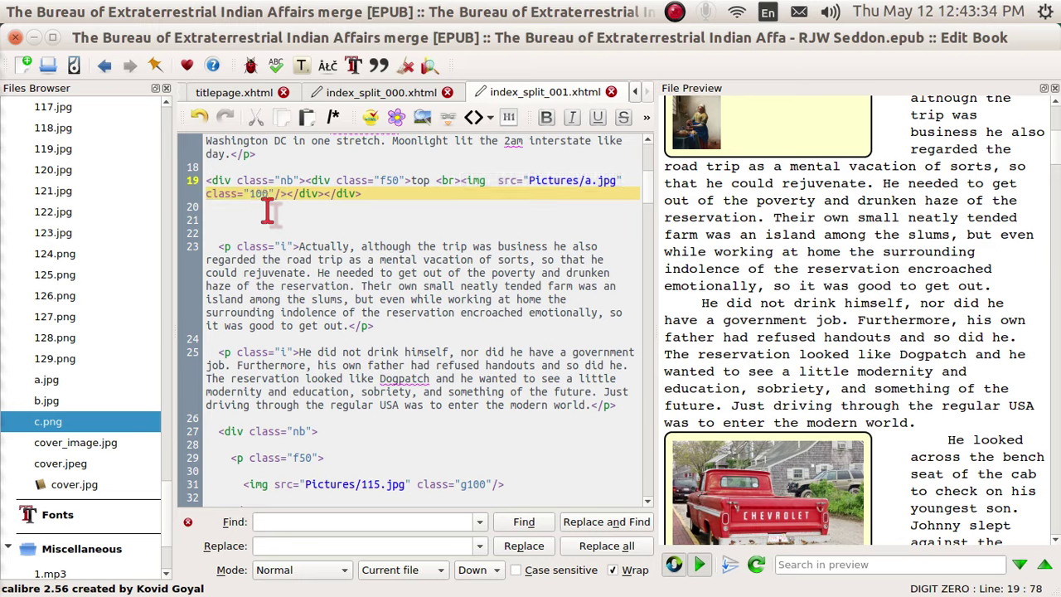
pyautogui.press('Right')
pyautogui.press('Right')
pyautogui.press('Right')
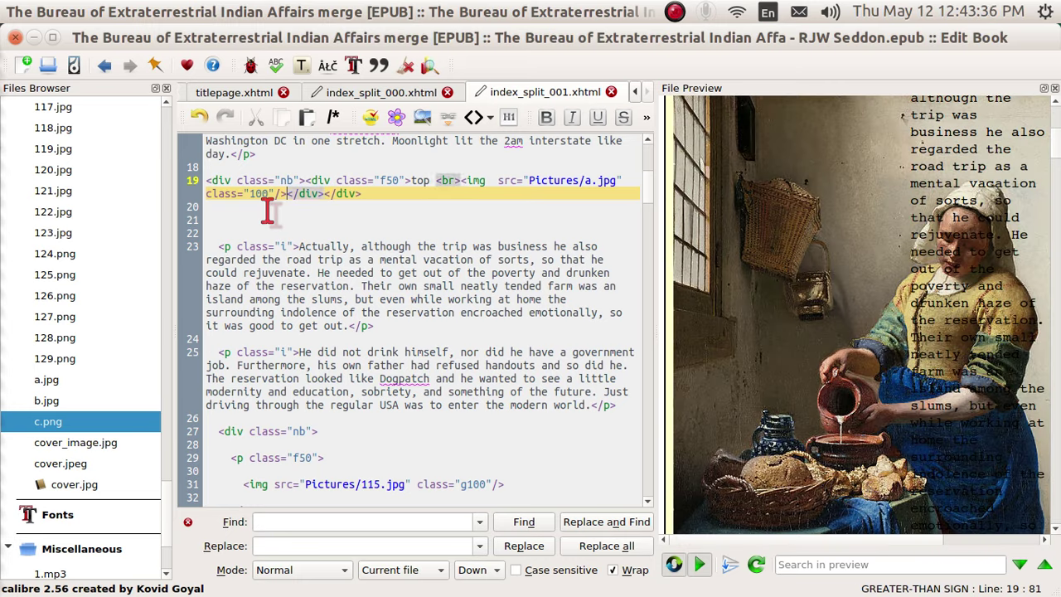
pyautogui.write('bottom')
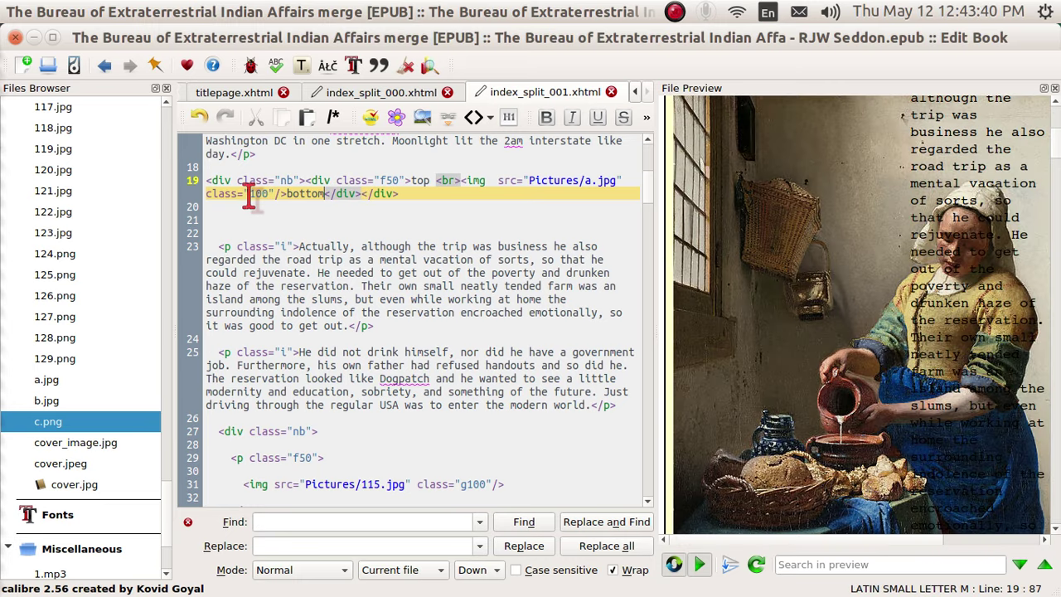
pyautogui.click(252, 196)
# Change the line 19 image class from g100 to g50 and check the smaller picture in the preview
pyautogui.write('g')
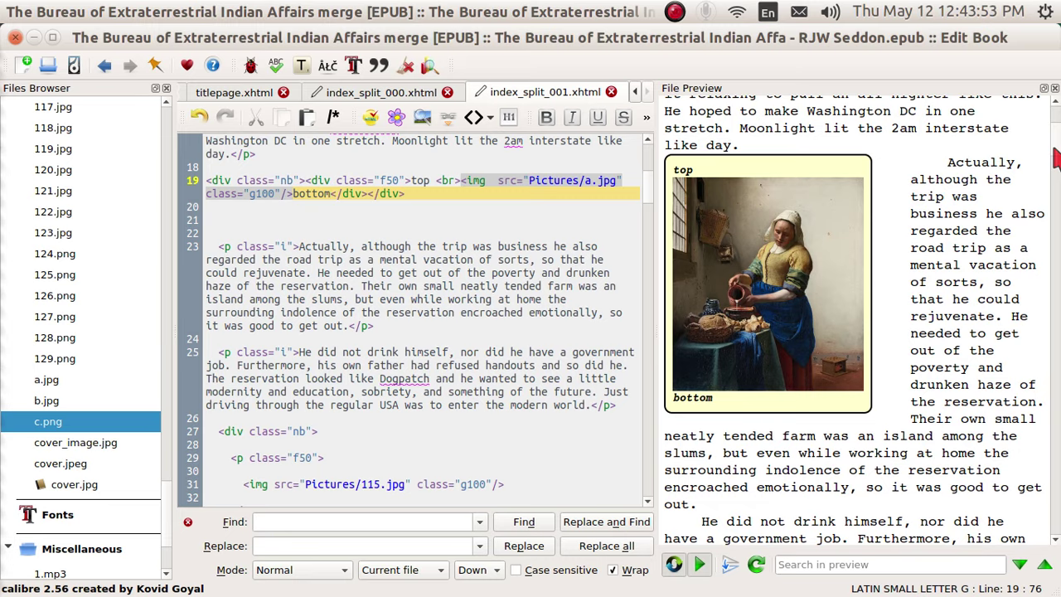
pyautogui.click(277, 199)
pyautogui.press('BackSpace')
pyautogui.press('BackSpace')
pyautogui.press('BackSpace')
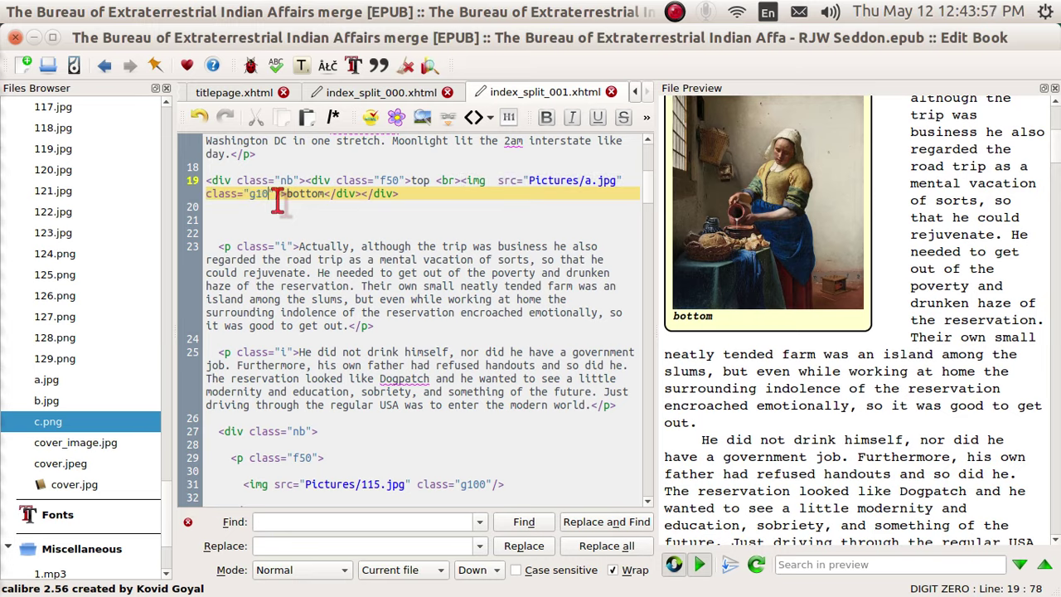
pyautogui.write('50')
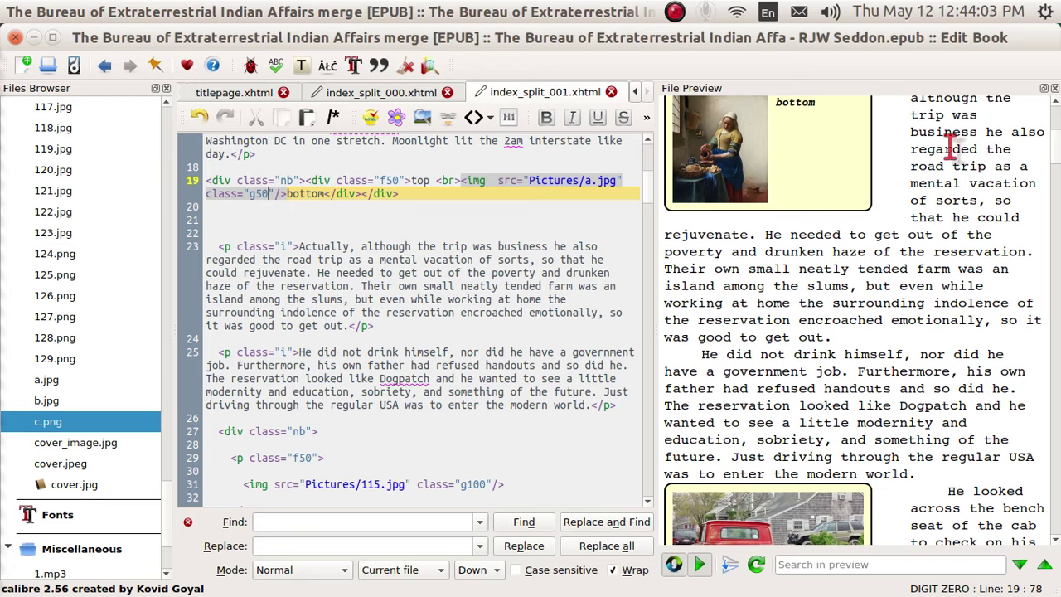
pyautogui.scroll(1, 1057, 114)
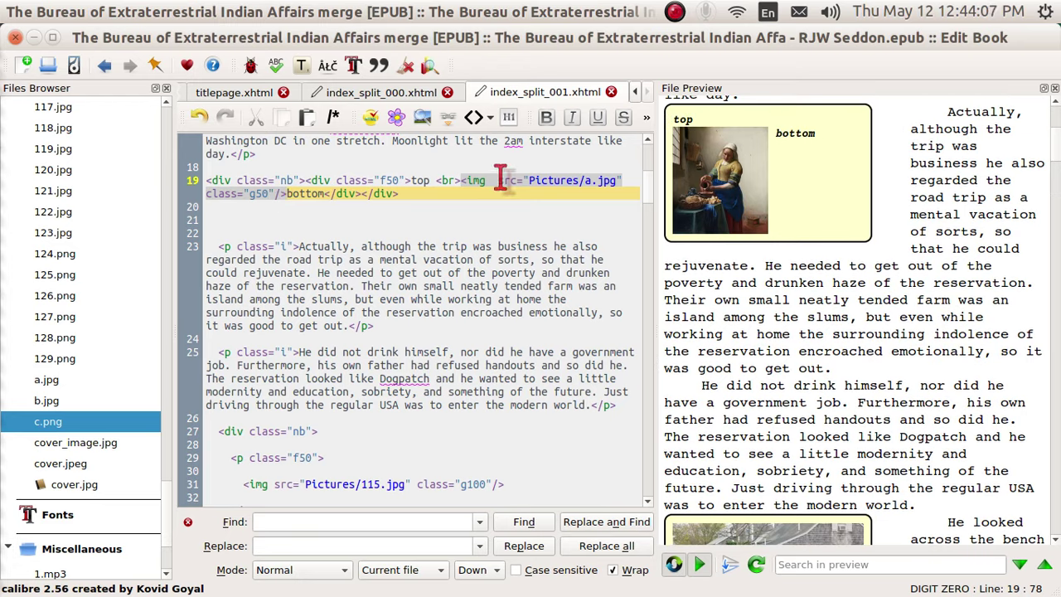
# Delete the 'top' caption and its line break before the image on line 19
pyautogui.click(458, 180)
pyautogui.press('BackSpace')
pyautogui.press('BackSpace')
pyautogui.press('BackSpace')
pyautogui.press('BackSpace')
pyautogui.press('BackSpace')
pyautogui.press('BackSpace')
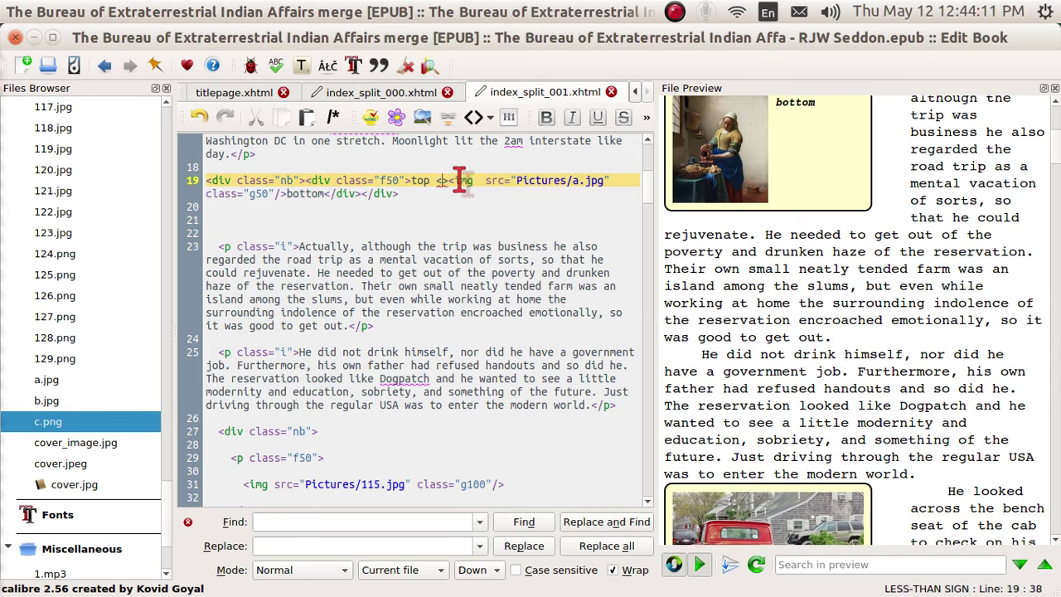
pyautogui.press('Delete')
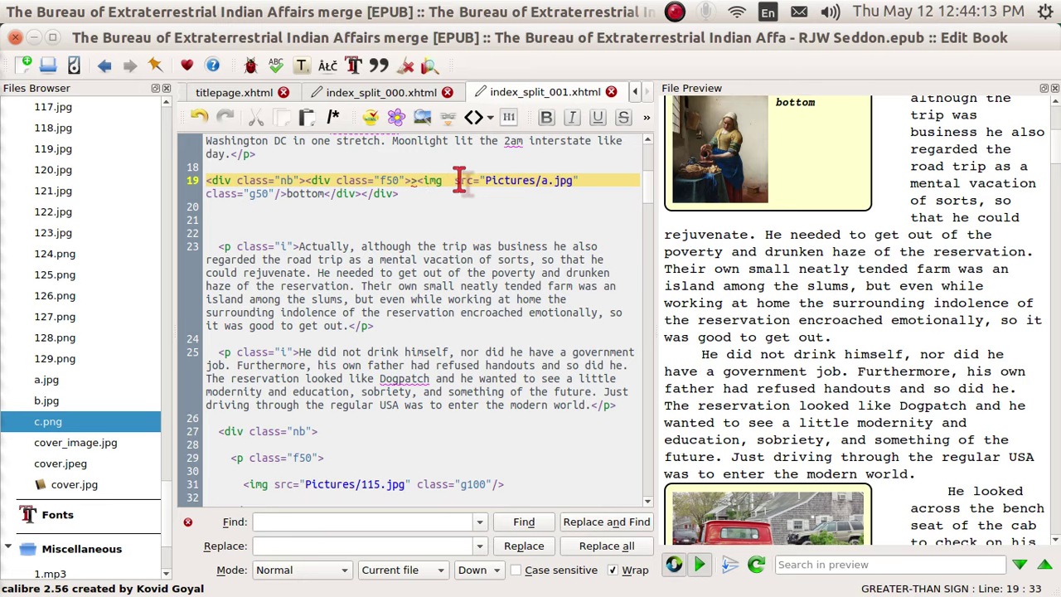
pyautogui.press('BackSpace')
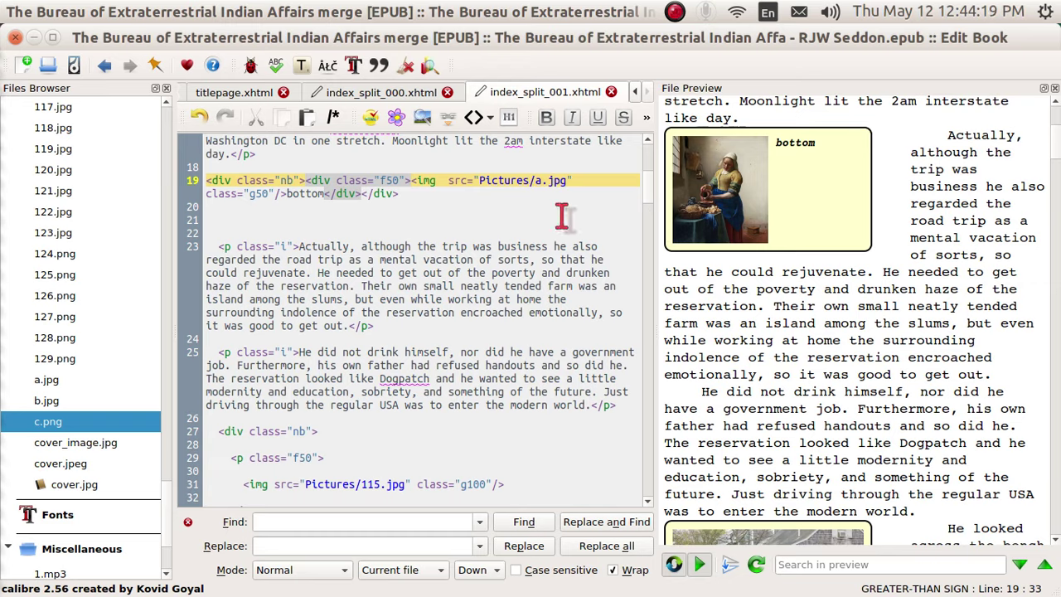
# Change the a.jpg image class from g50 to g25r
pyautogui.click(270, 195)
pyautogui.press('BackSpace')
pyautogui.press('BackSpace')
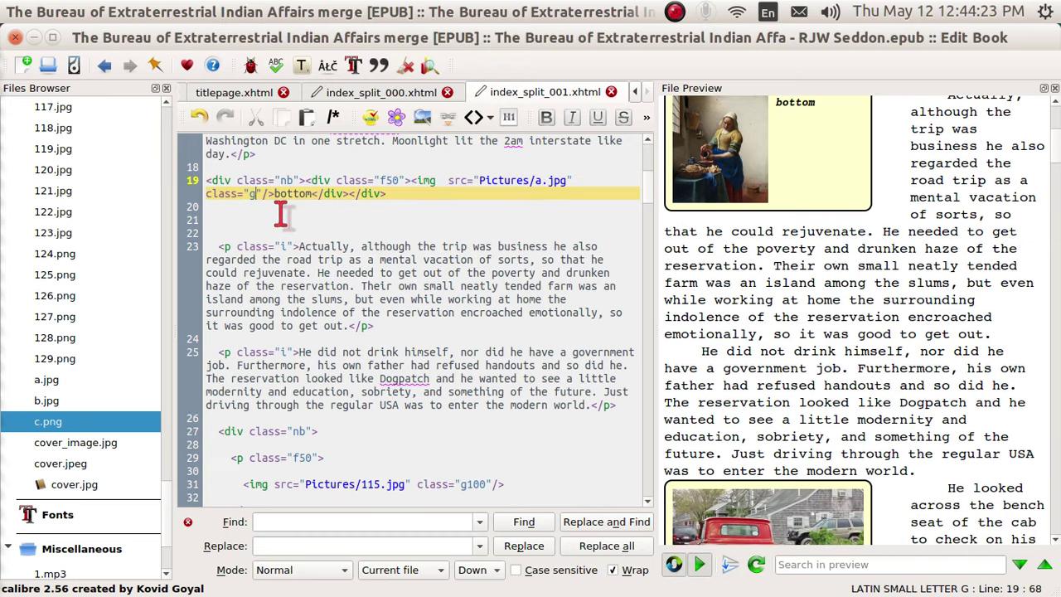
pyautogui.write('2')
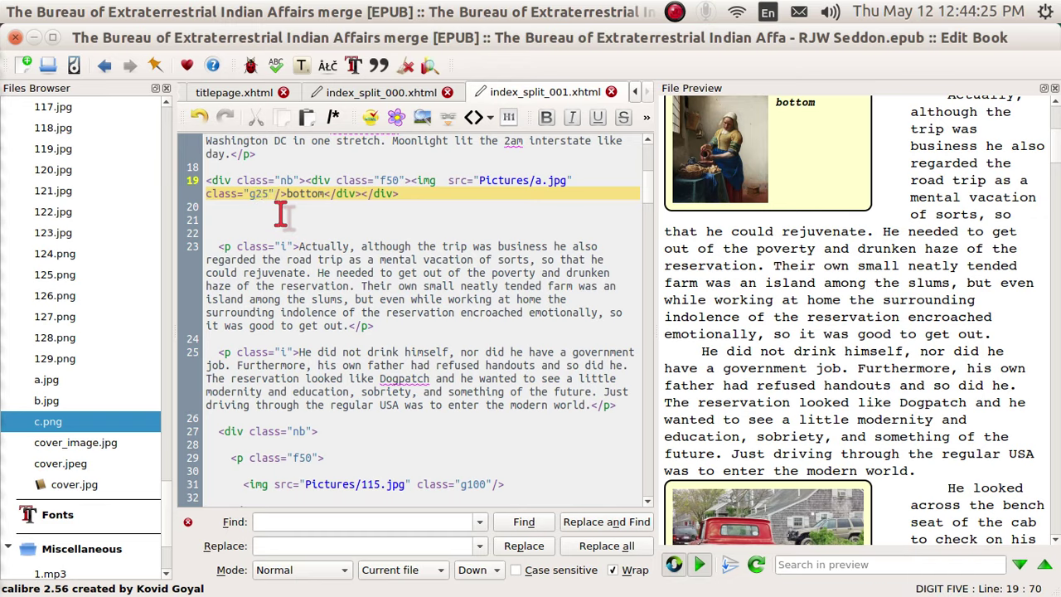
pyautogui.write('5')
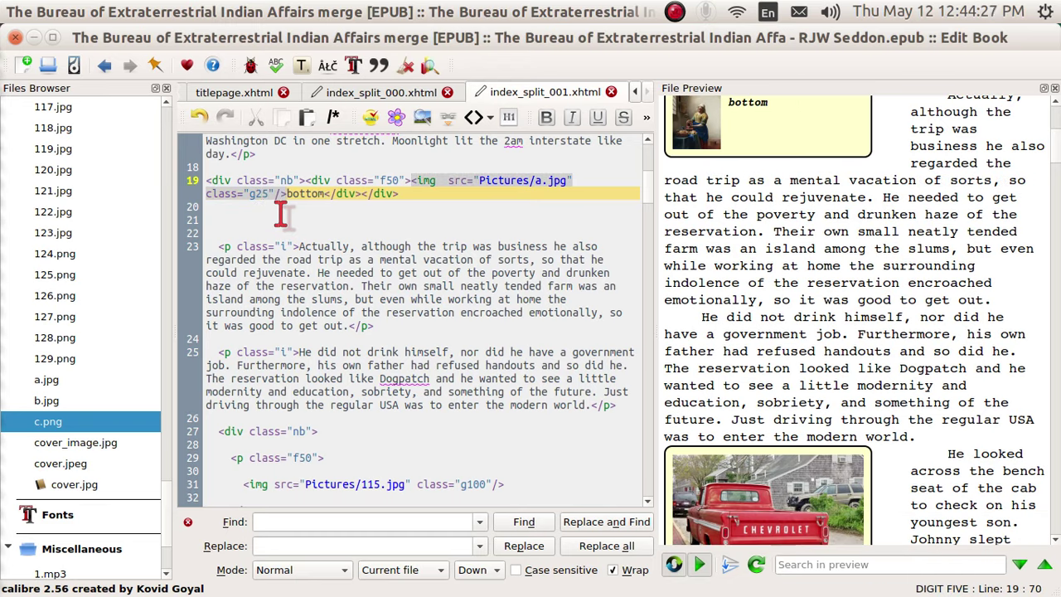
pyautogui.write('r')
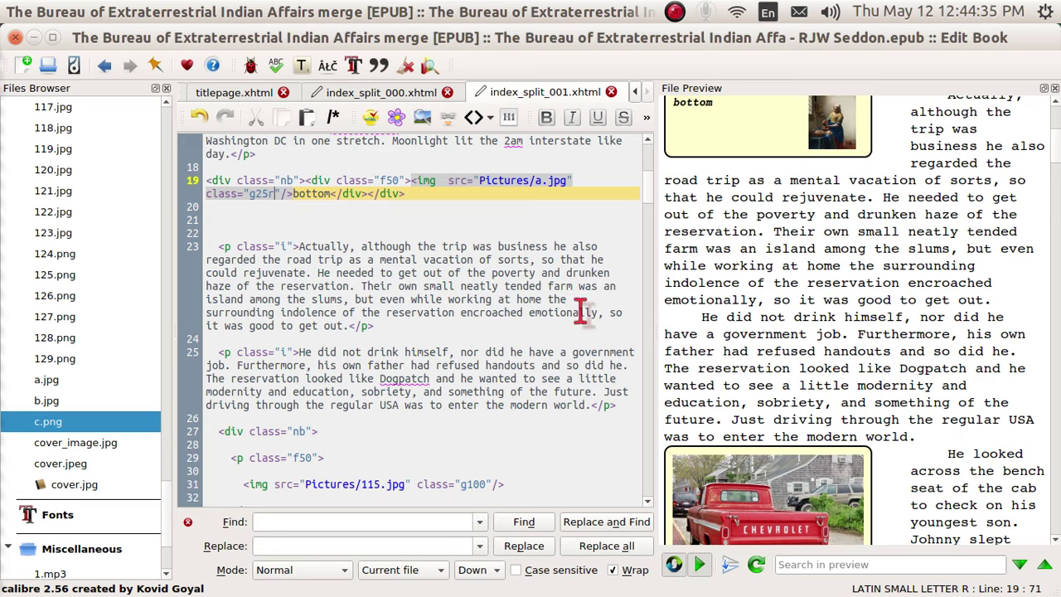
# Add blank lines after the Actually paragraph and expand the x snippet into a frame with class f50
pyautogui.click(694, 326)
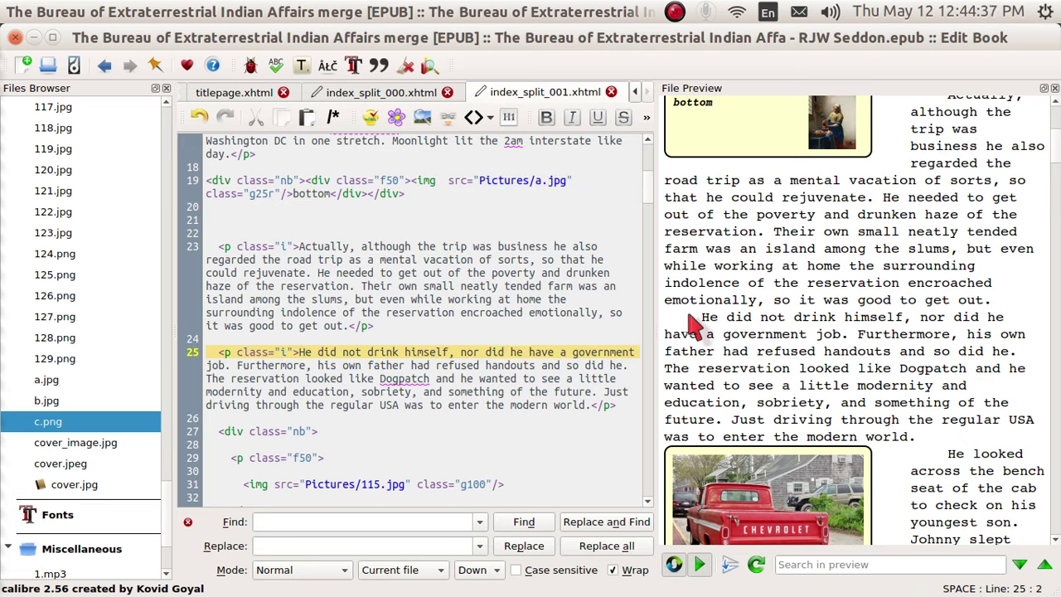
pyautogui.click(511, 327)
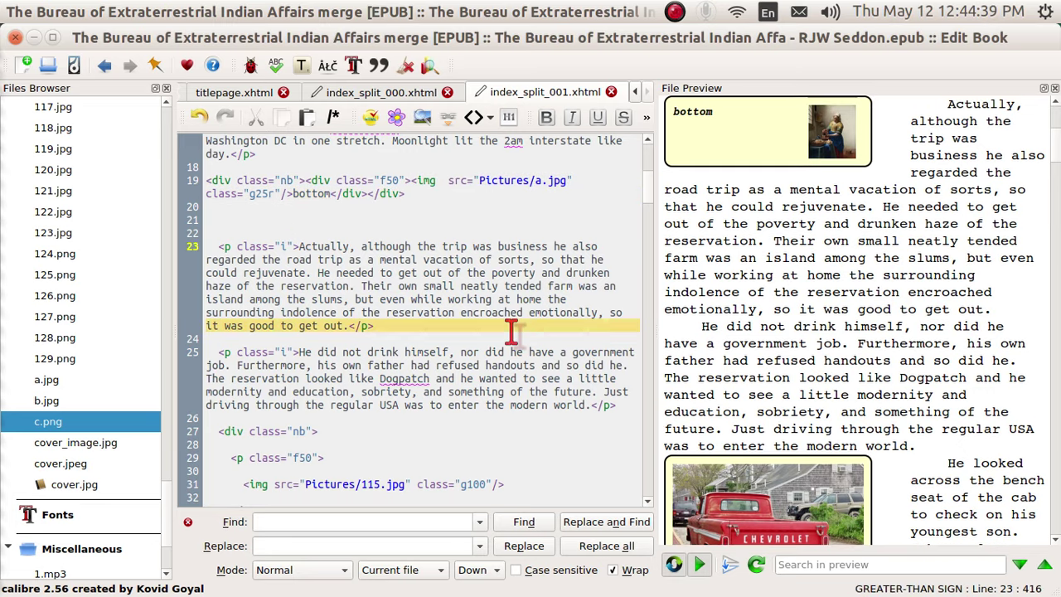
pyautogui.press('Return')
pyautogui.press('Return')
pyautogui.press('Return')
pyautogui.press('Up')
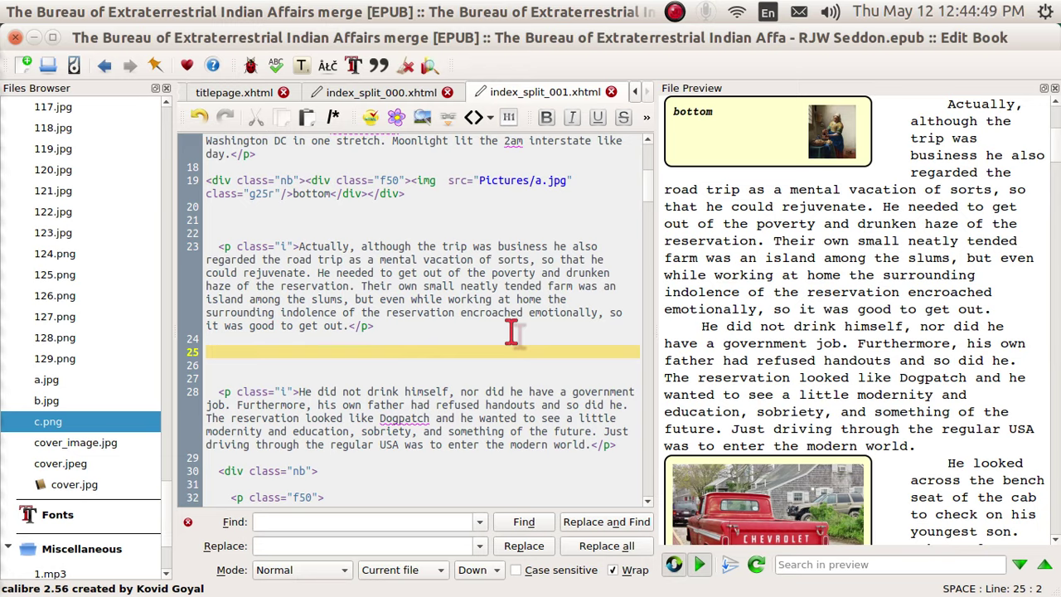
pyautogui.write('img')
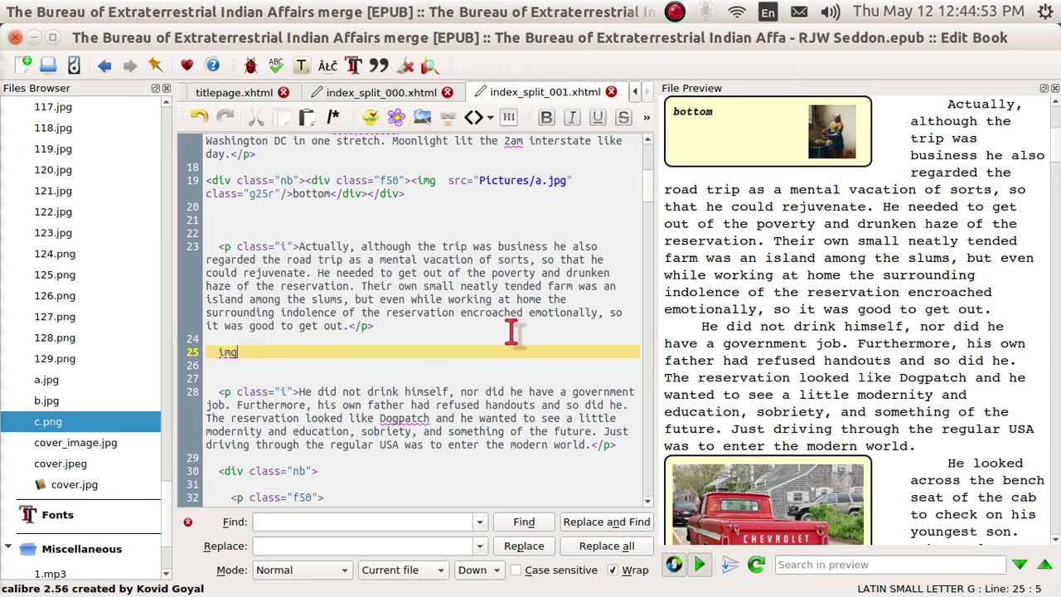
pyautogui.press('BackSpace')
pyautogui.press('BackSpace')
pyautogui.press('BackSpace')
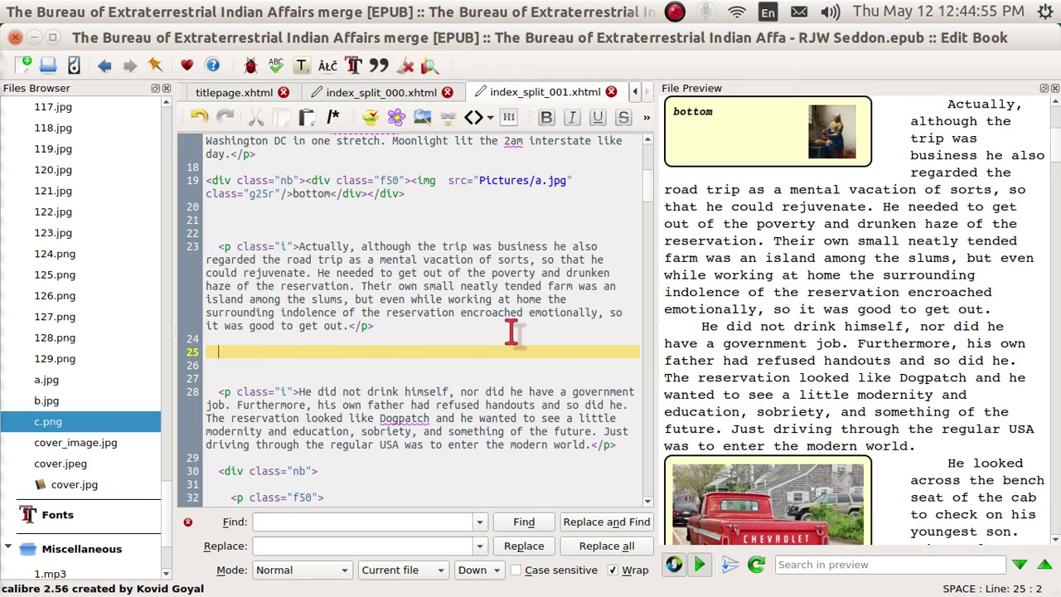
pyautogui.write('x')
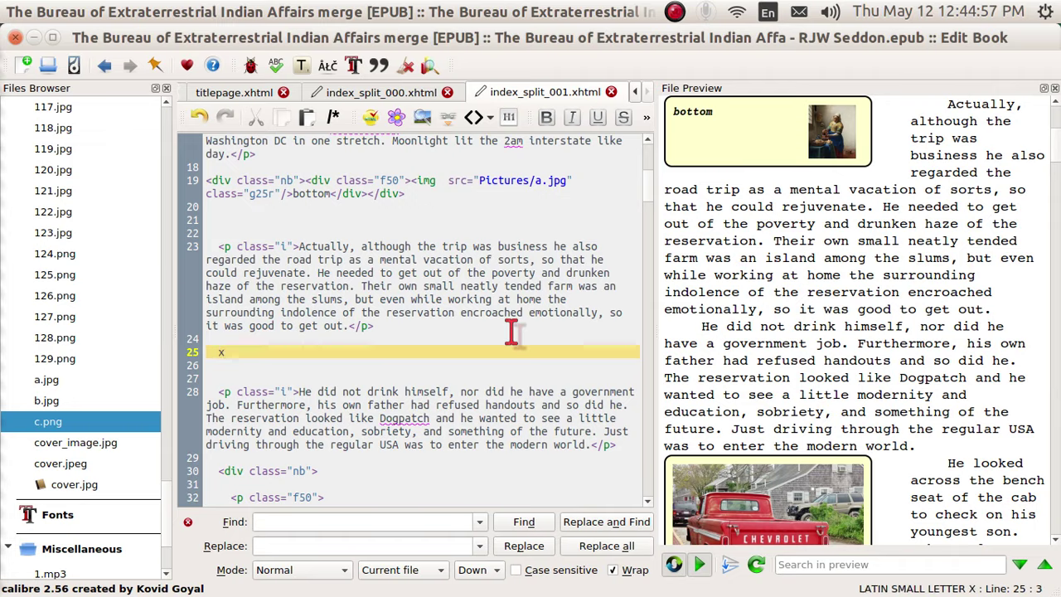
pyautogui.hotkey('ctrl', 'j')
pyautogui.write('f')
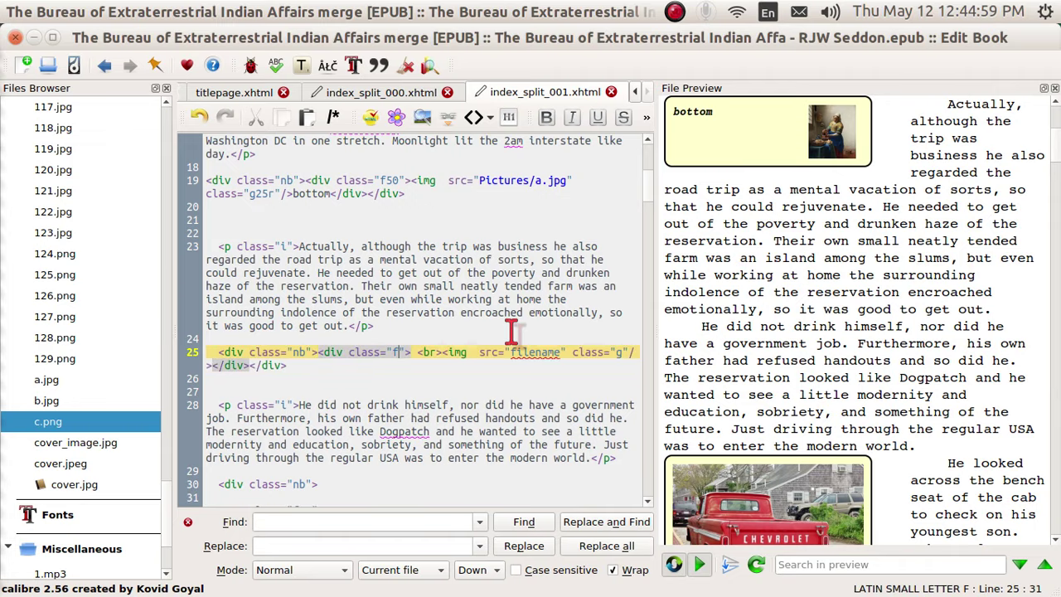
pyautogui.write('50')
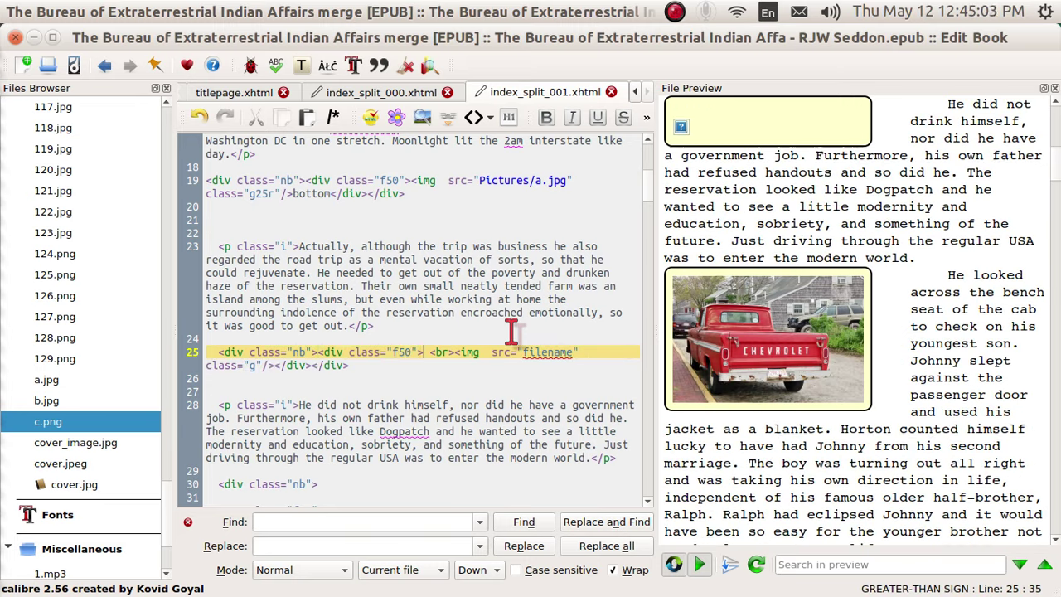
pyautogui.press('Right')
pyautogui.press('Right')
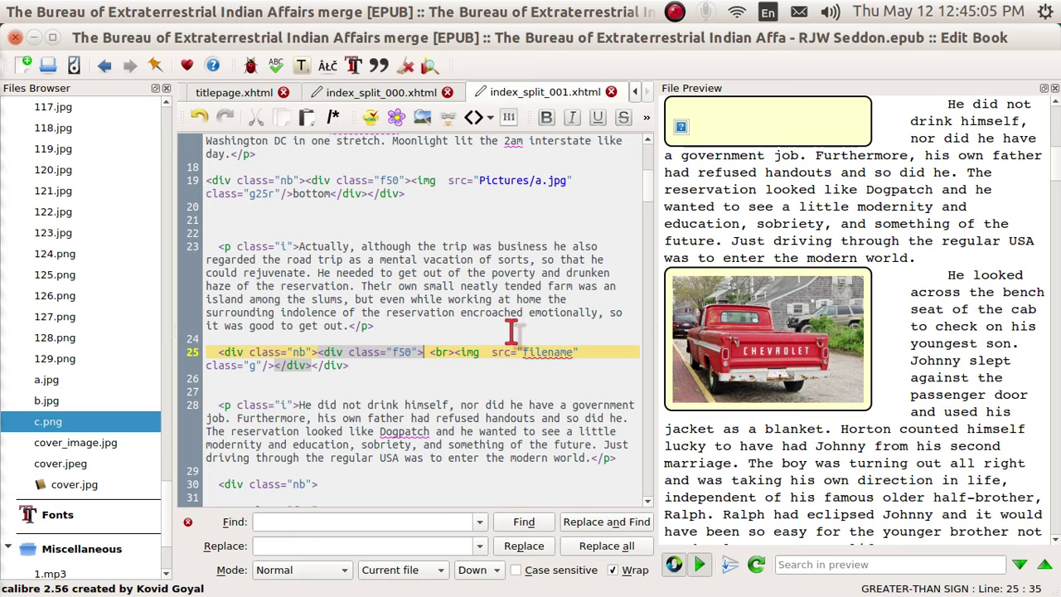
# Fill the frame with a 'top' caption, Pictures/b.jpg at class g25r, and a 'bottom' caption
pyautogui.write('top')
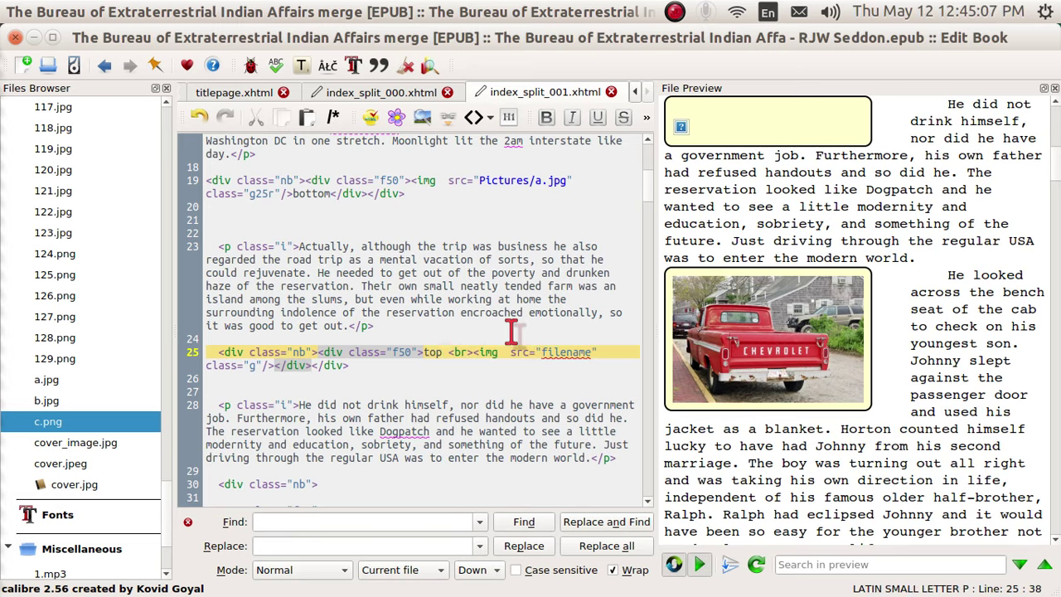
pyautogui.hotkey('ctrl', 'j')
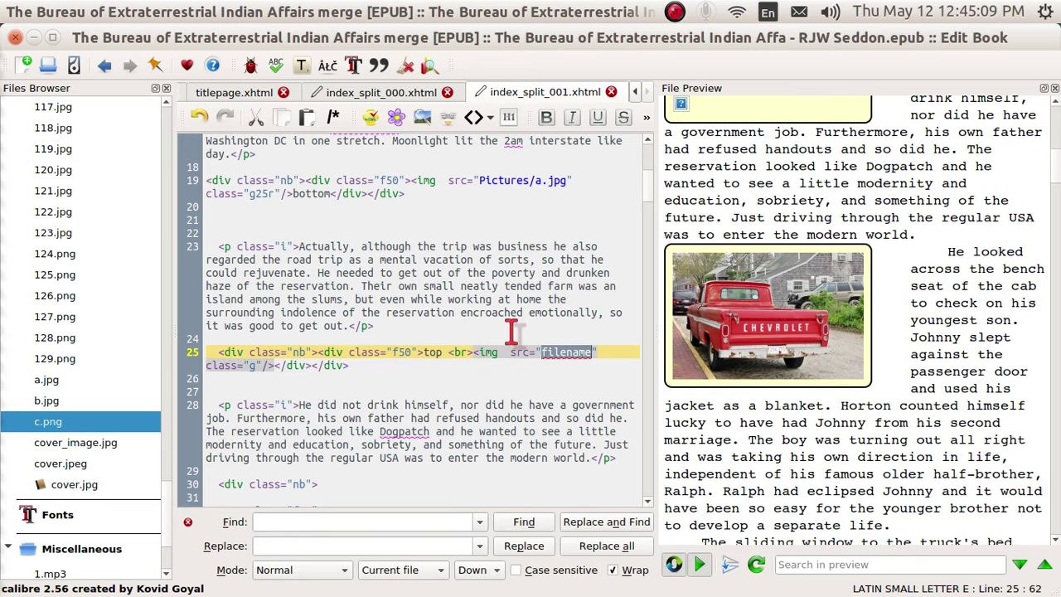
pyautogui.write('b')
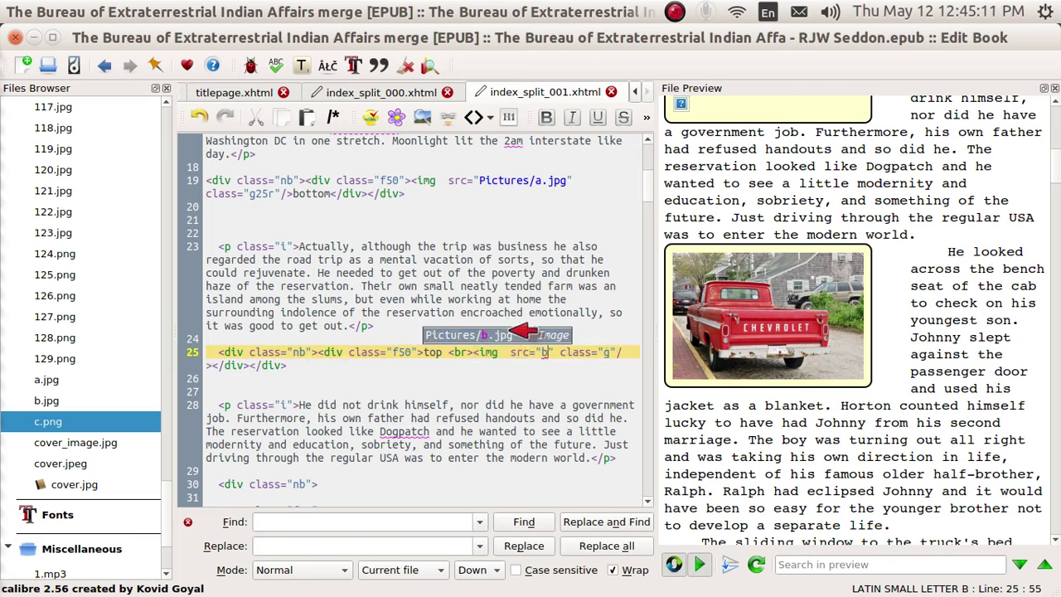
pyautogui.press('Return')
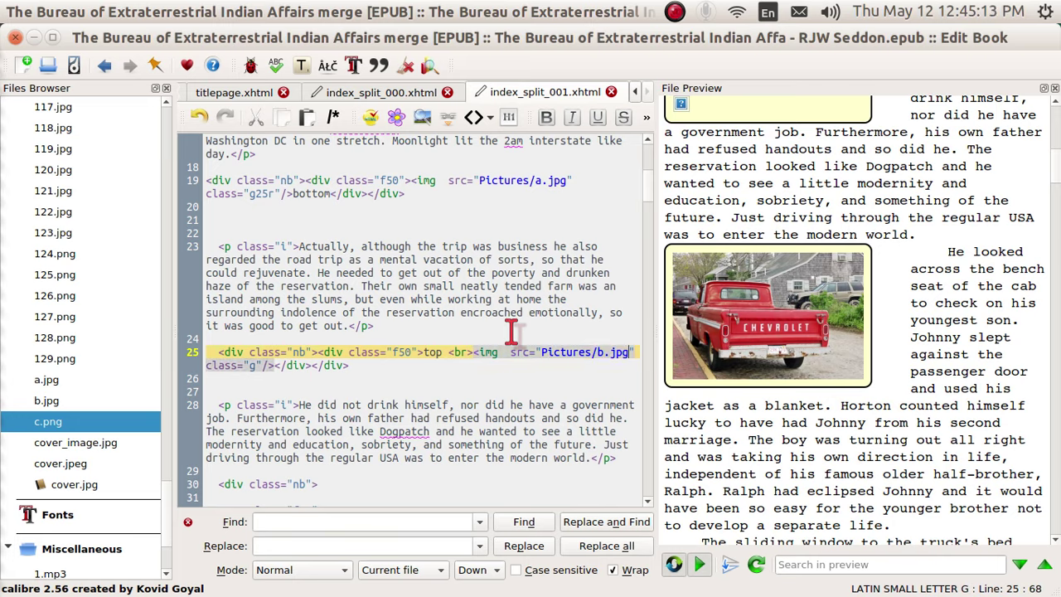
pyautogui.press('Right')
pyautogui.press('Right')
pyautogui.press('Right')
pyautogui.press('Right')
pyautogui.press('Right')
pyautogui.press('Right')
pyautogui.press('Right')
pyautogui.press('Right')
pyautogui.press('Right')
pyautogui.press('Right')
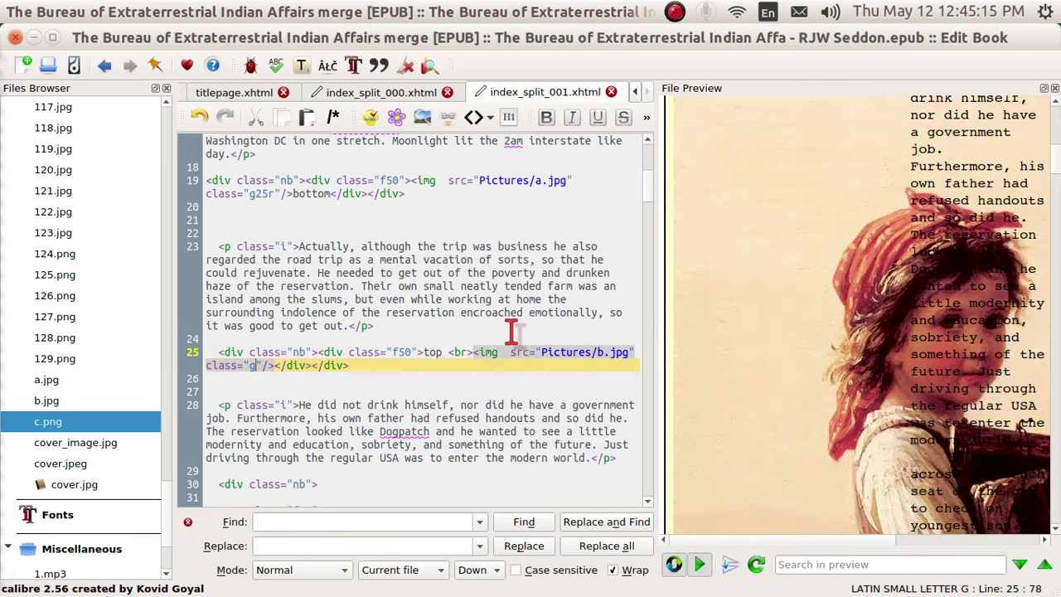
pyautogui.write('25r')
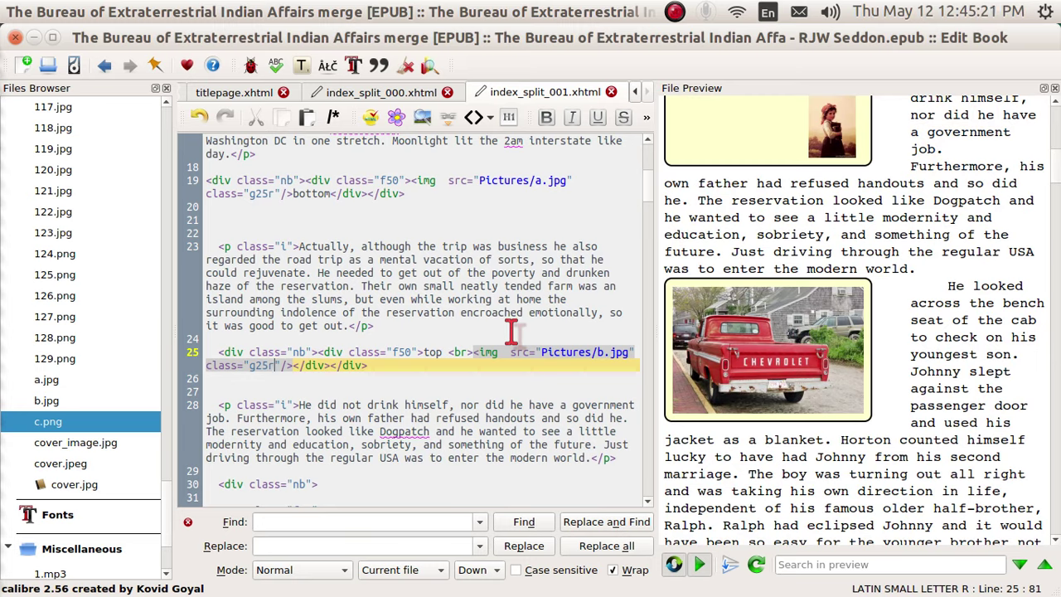
pyautogui.press('Right')
pyautogui.press('Right')
pyautogui.press('Right')
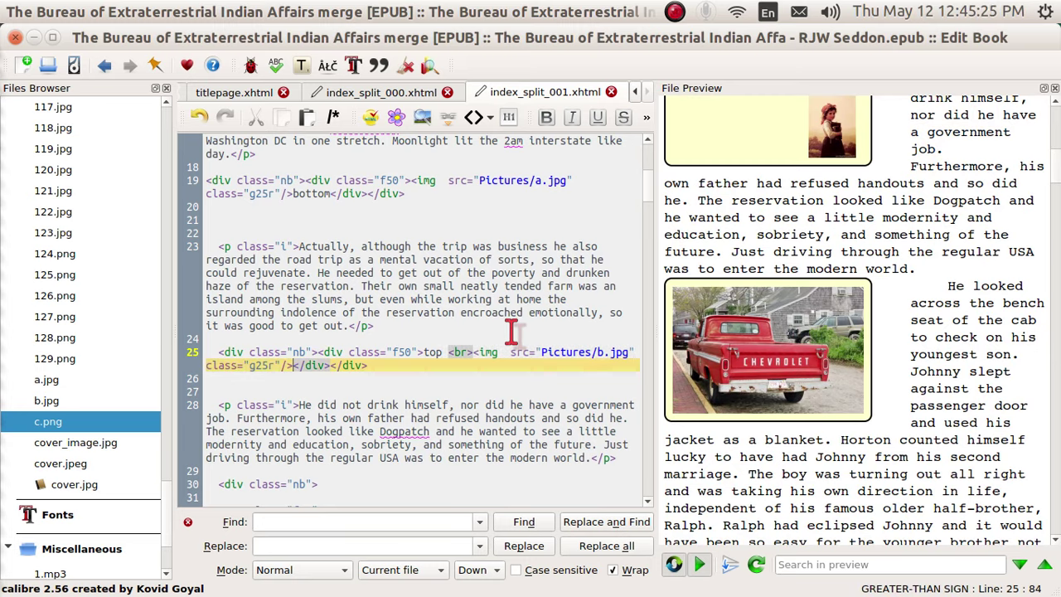
pyautogui.write('bottom')
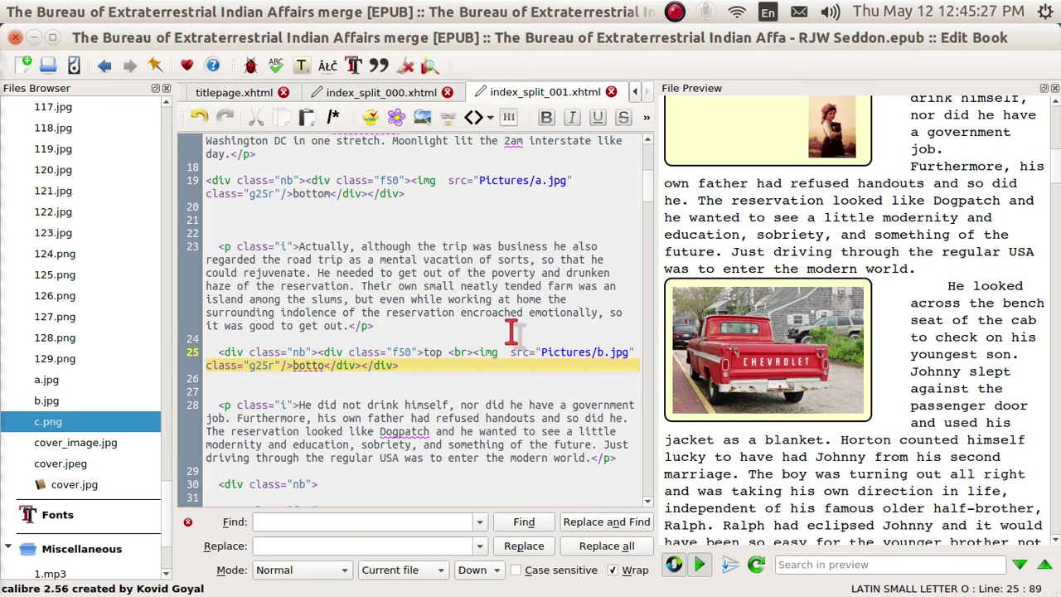
pyautogui.press('End')
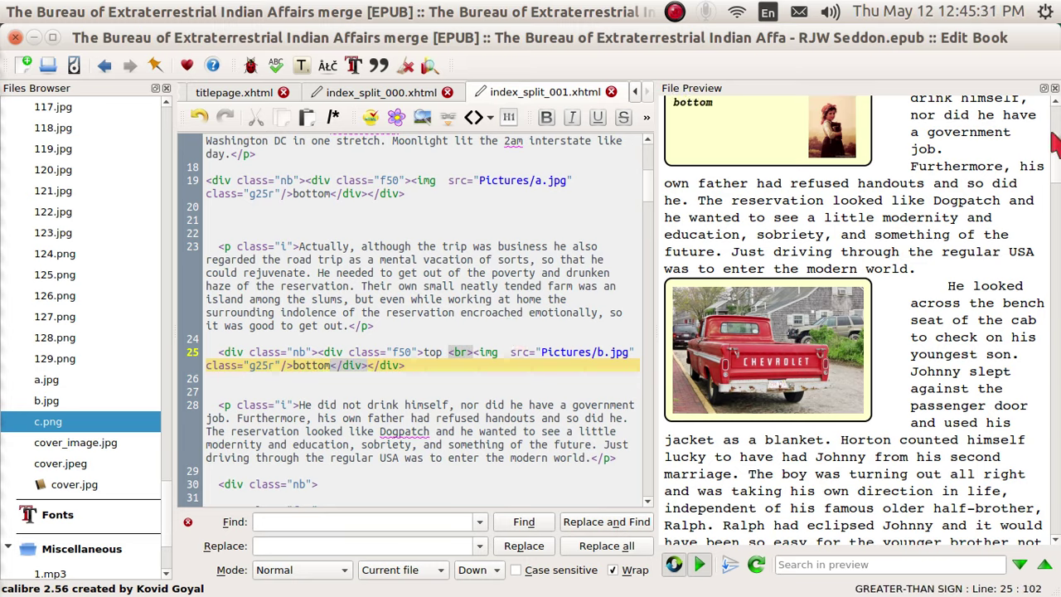
# Scroll the preview up to check the top caption, then switch to the Calibre Library window
pyautogui.scroll(1, 1055, 107)
pyautogui.scroll(1, 1055, 108)
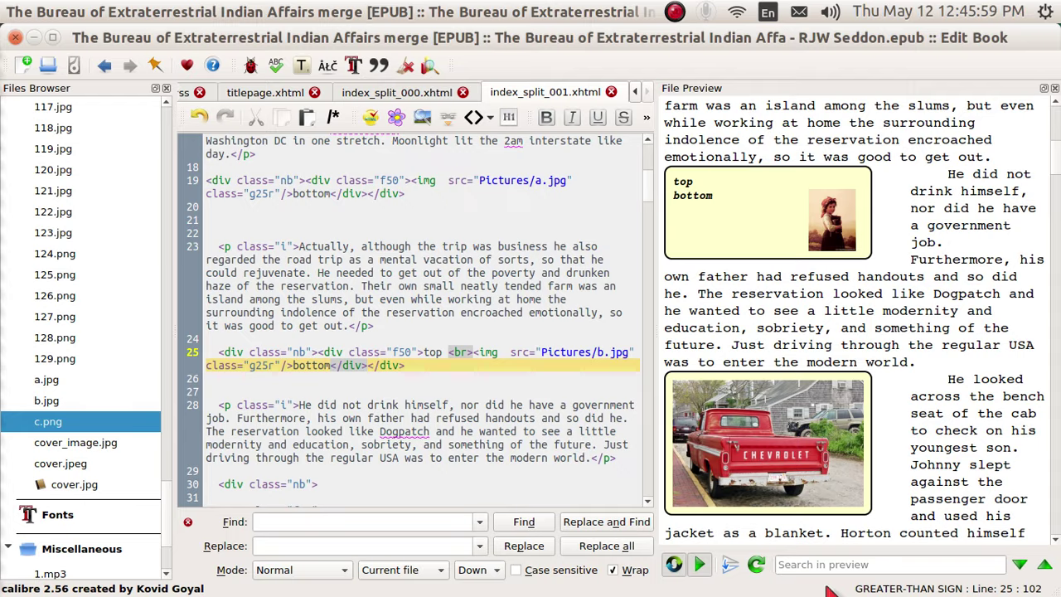
pyautogui.press('alt')
pyautogui.hotkey('alt', 'Tab')
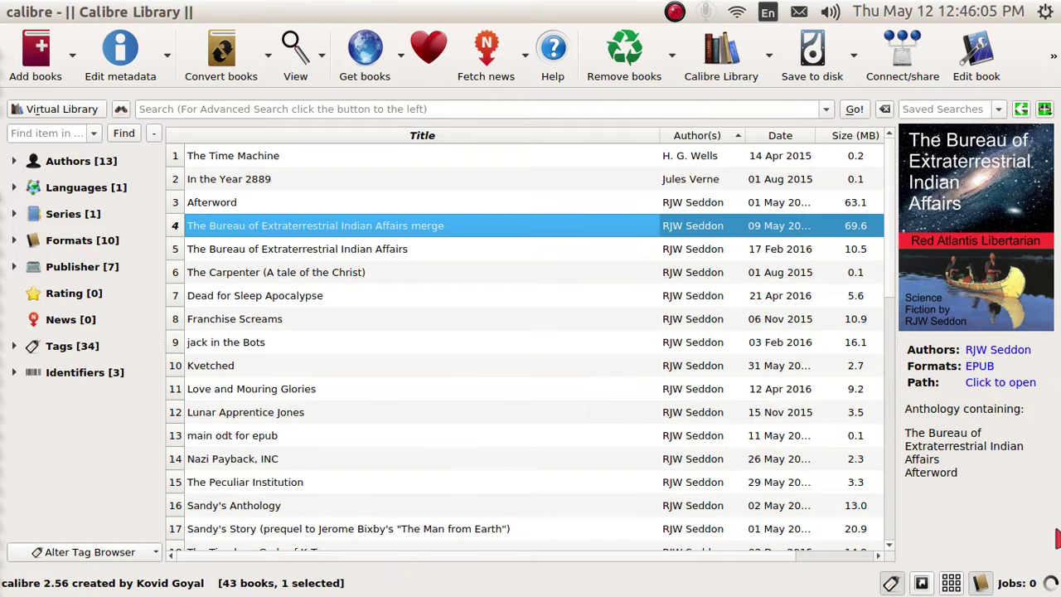
# Open the merged book in the E-book viewer with V, page through it, and close the viewer
pyautogui.press('v')
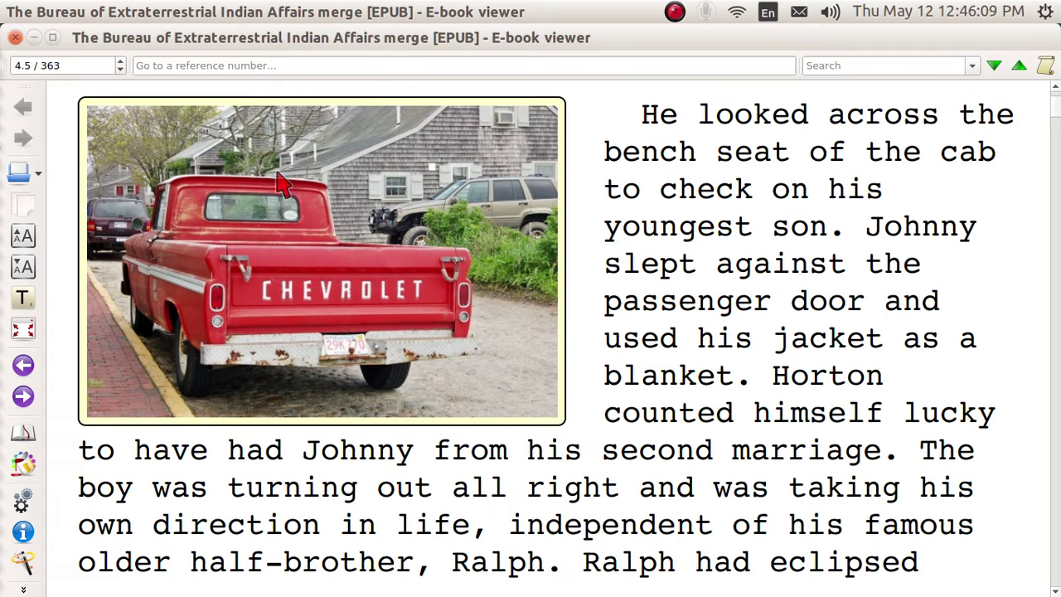
pyautogui.scroll(3, 282, 184)
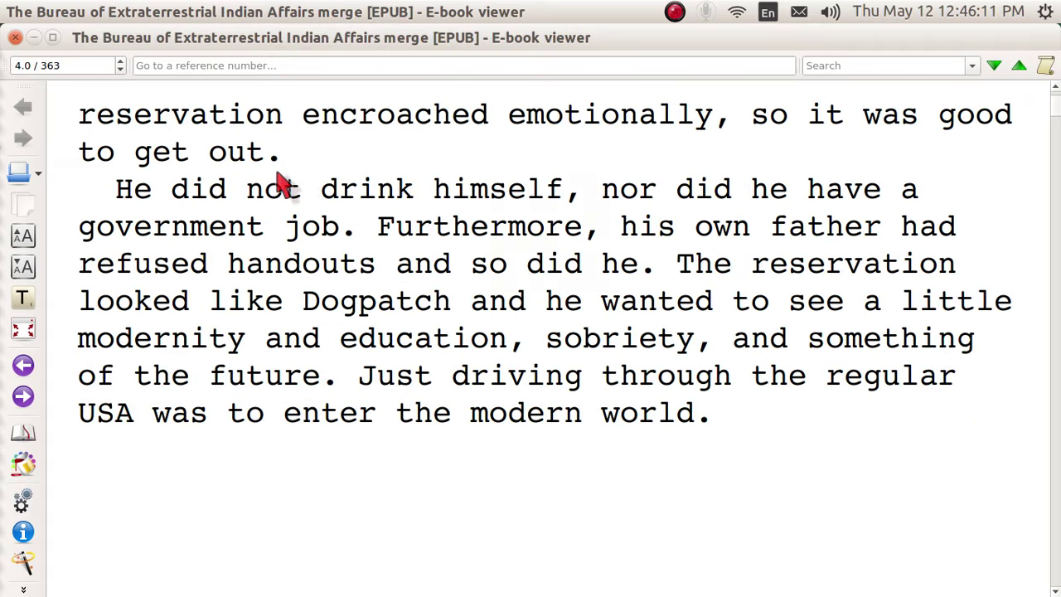
pyautogui.scroll(3, 280, 174)
pyautogui.scroll(-3, 279, 175)
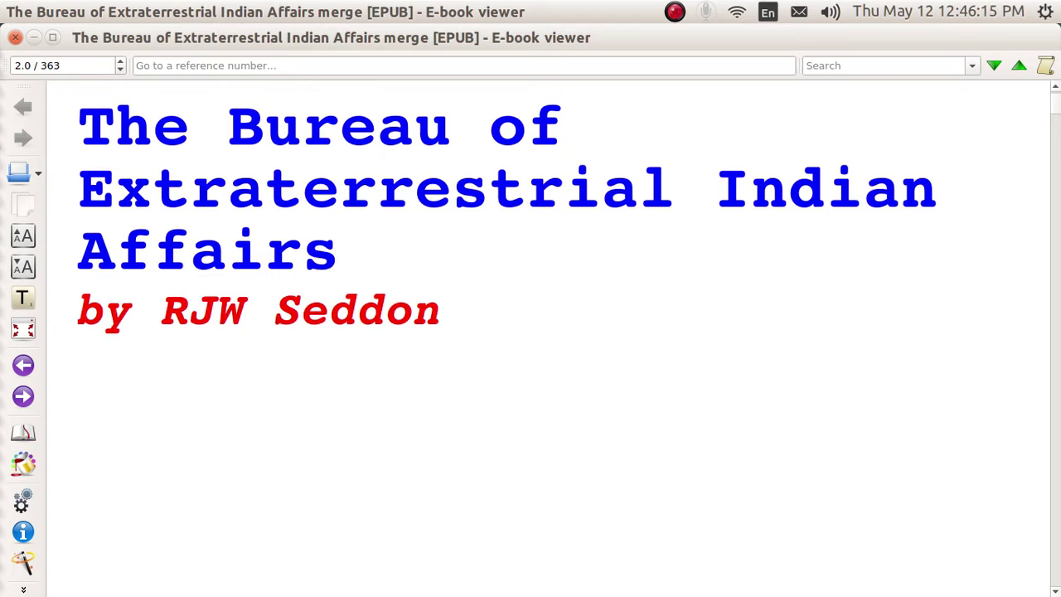
pyautogui.scroll(-3, 280, 174)
pyautogui.scroll(-3, 279, 174)
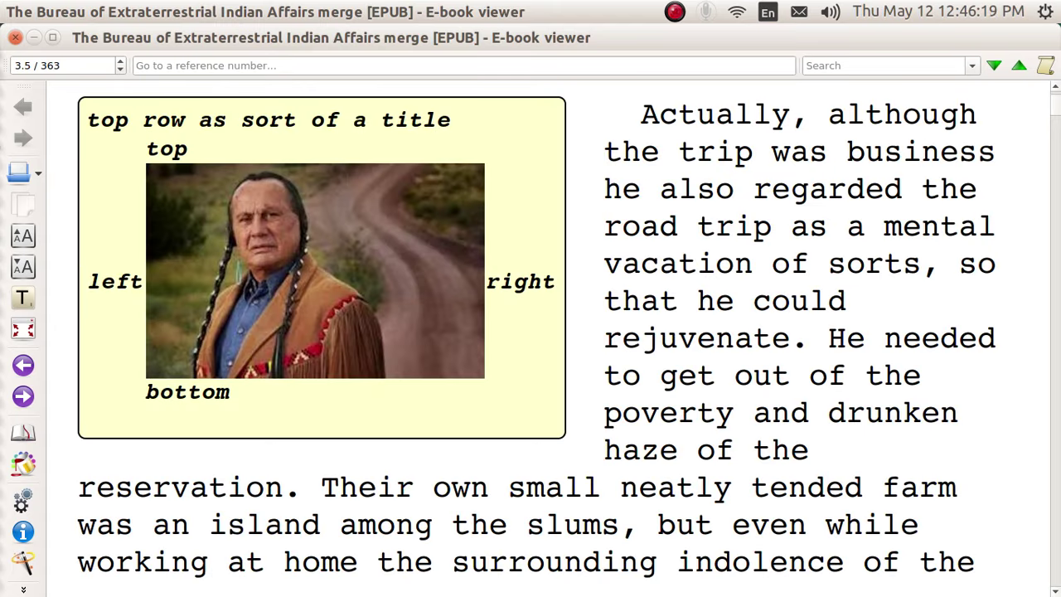
pyautogui.scroll(-3, 531, 332)
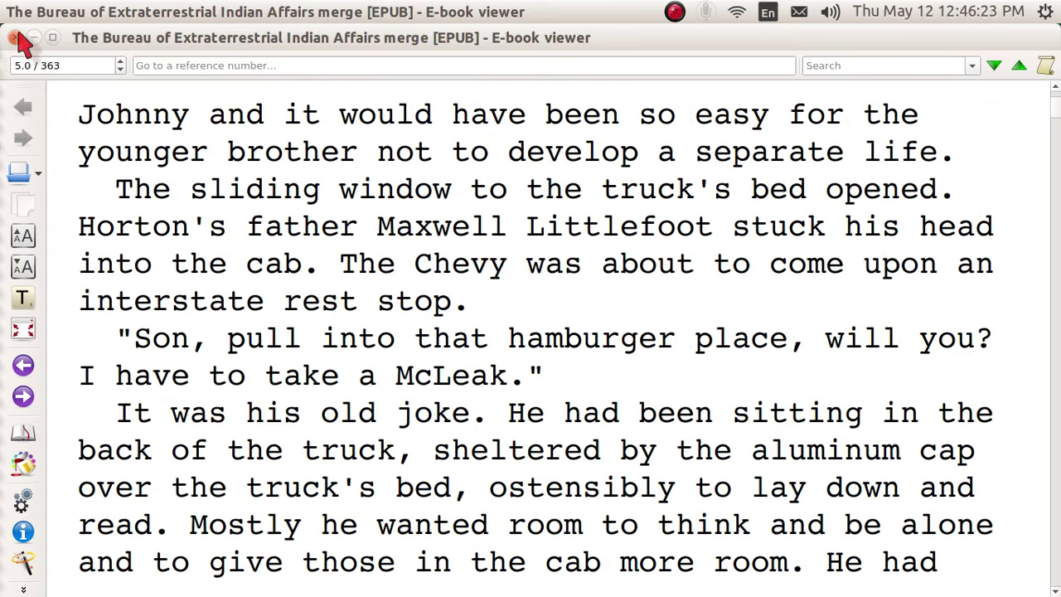
pyautogui.click(15, 37)
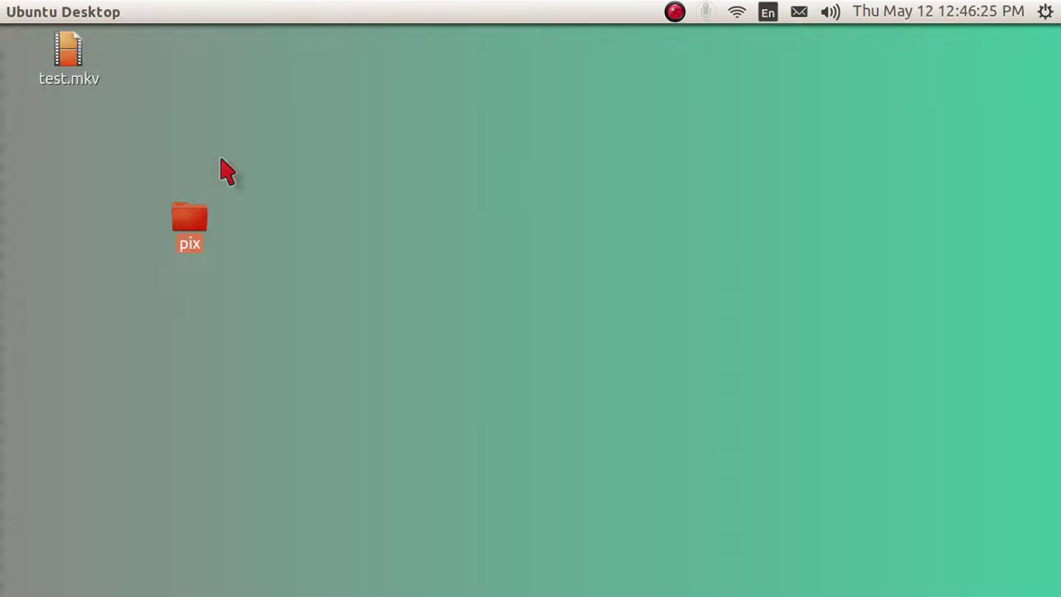
# Reopen the merged EPUB in the viewer, page through the captioned pictures, and return to Edit Book
pyautogui.hotkey('alt', 'Tab')
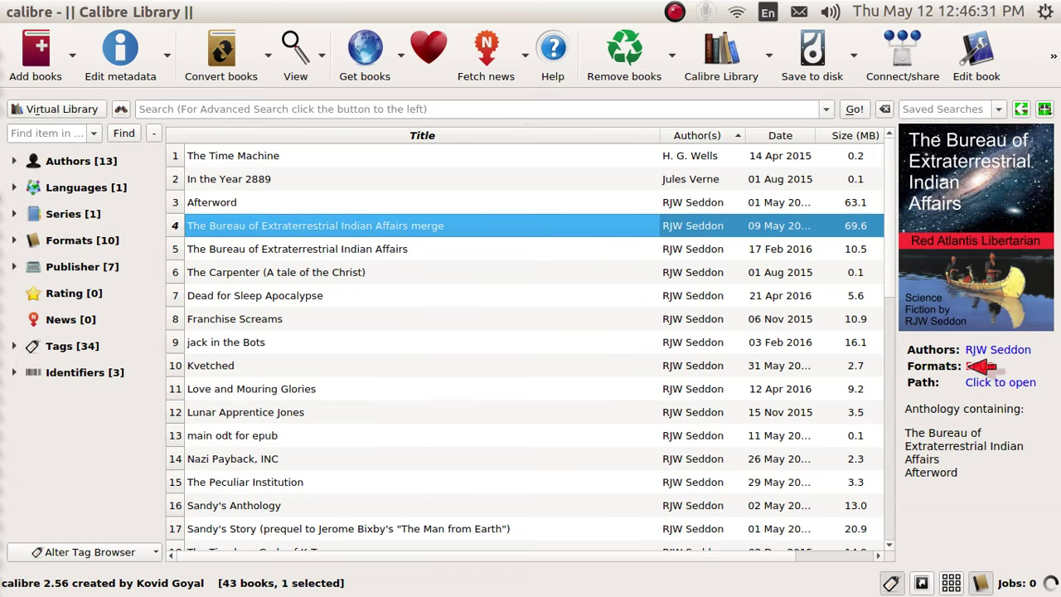
pyautogui.click(969, 364)
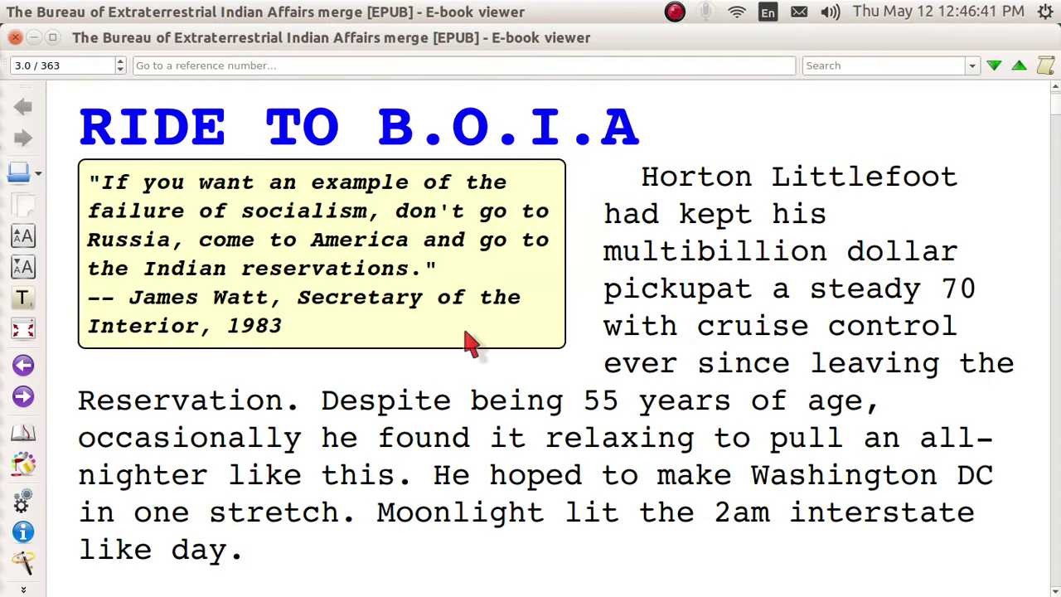
pyautogui.scroll(2, 467, 338)
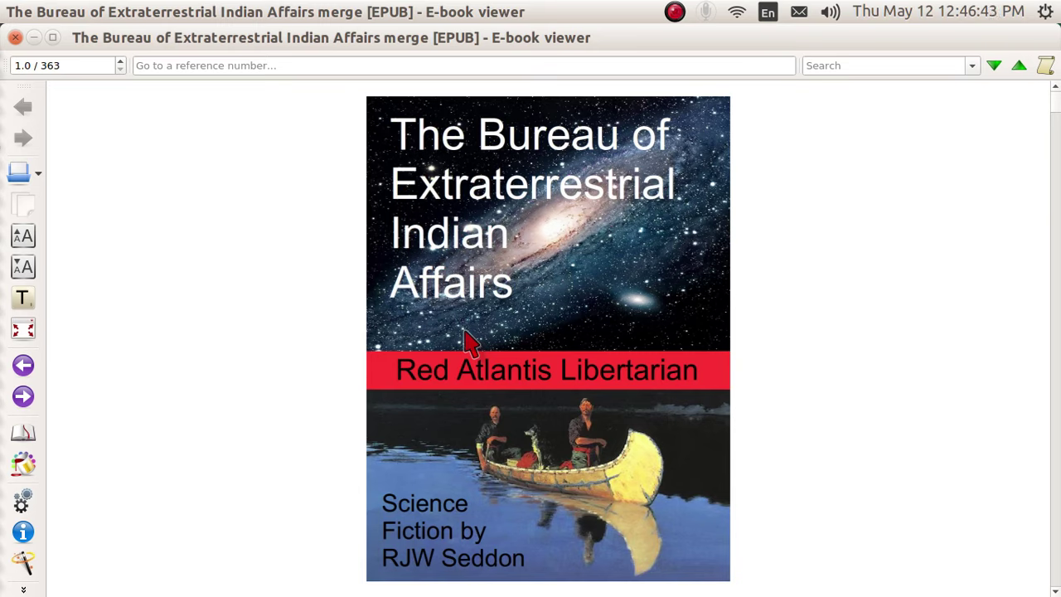
pyautogui.scroll(-1, 466, 339)
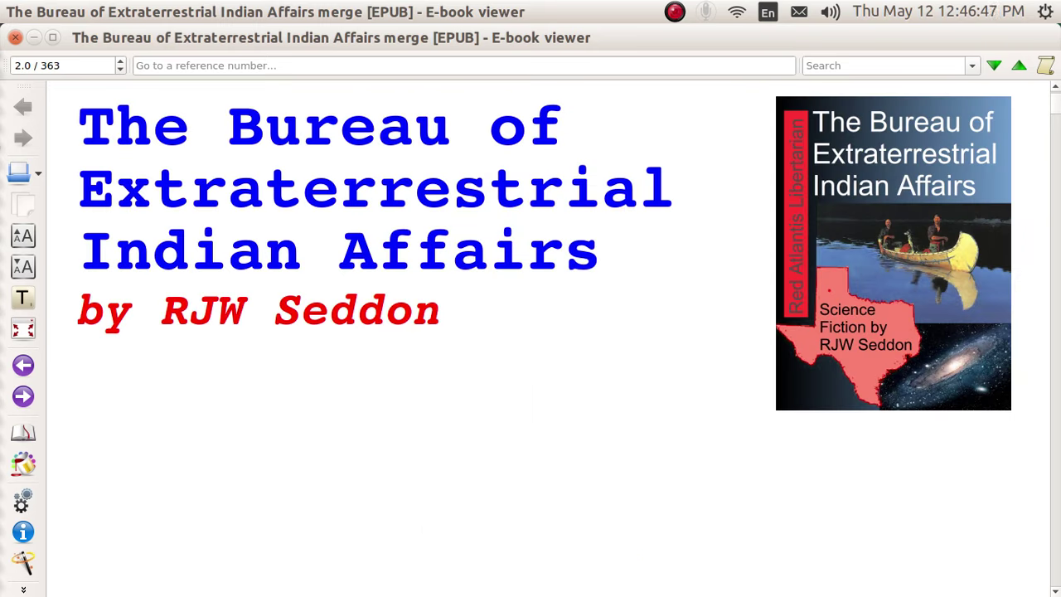
pyautogui.scroll(-1, 470, 341)
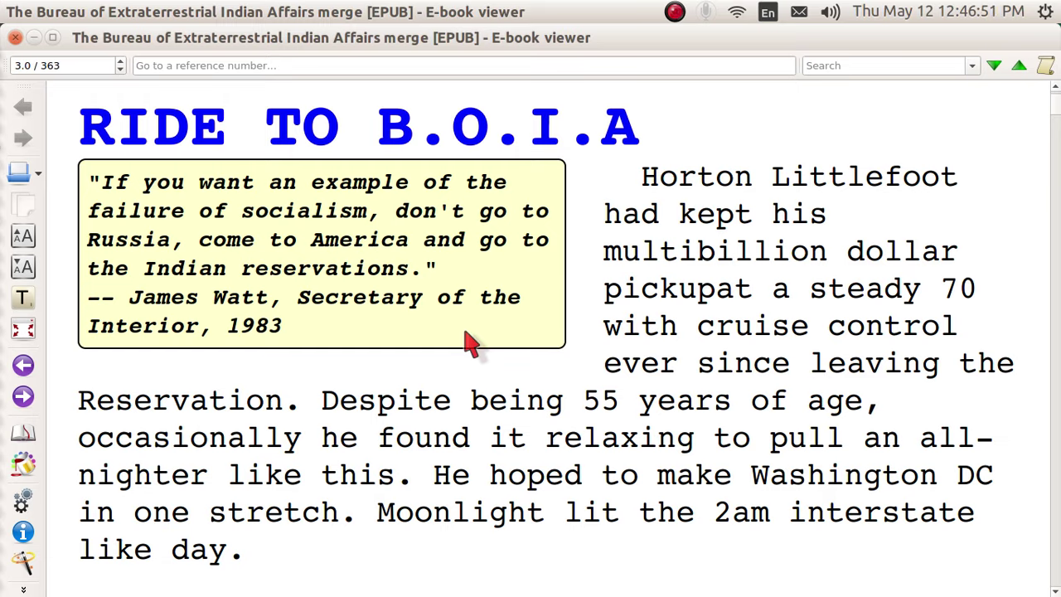
pyautogui.press('pagedown')
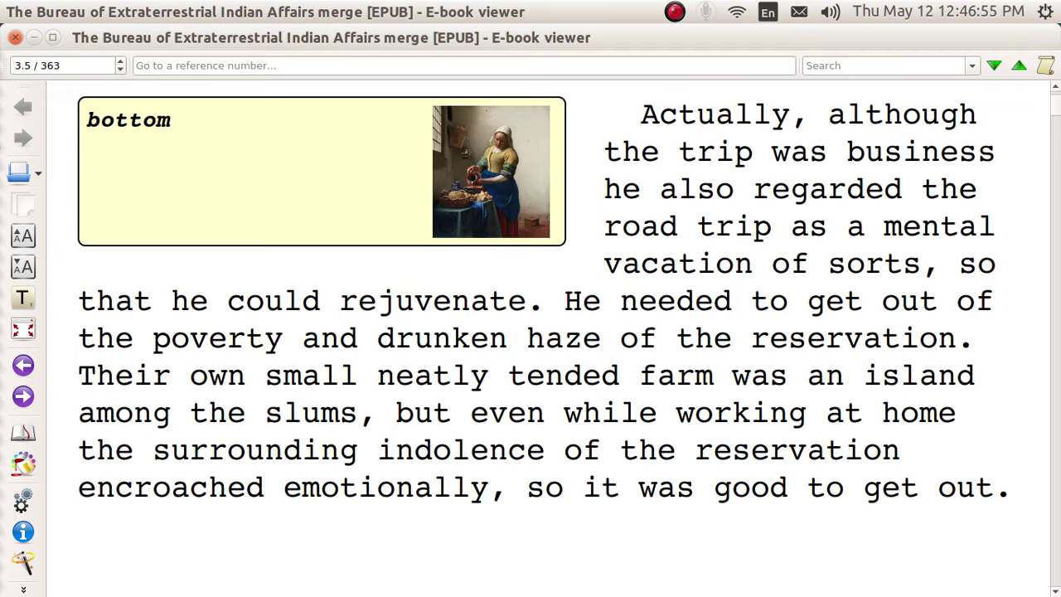
pyautogui.press('pagedown')
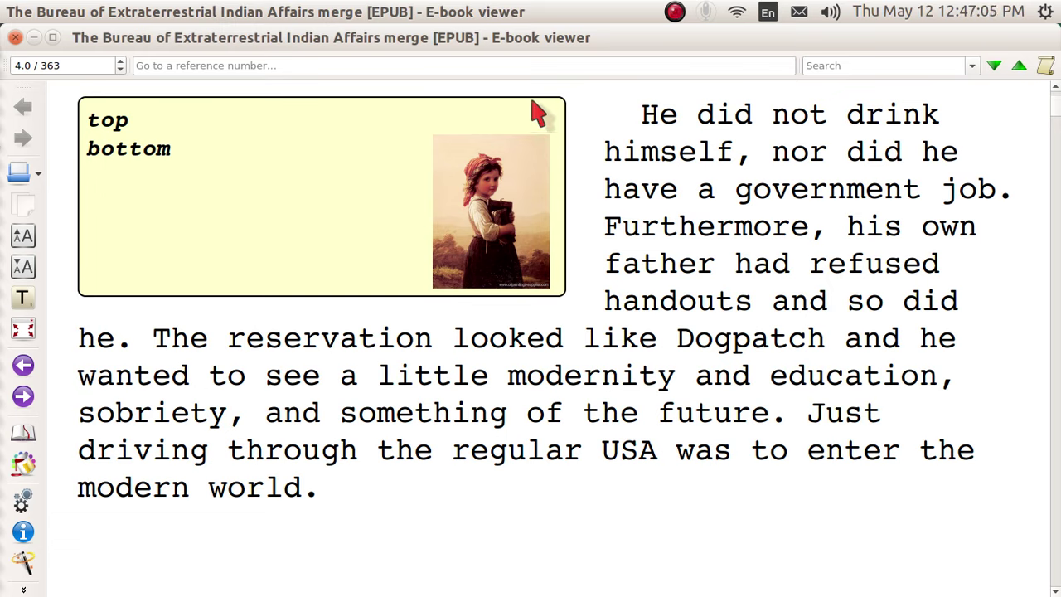
pyautogui.hotkey('alt', 'Tab')
pyautogui.hotkey('alt', 'Tab')
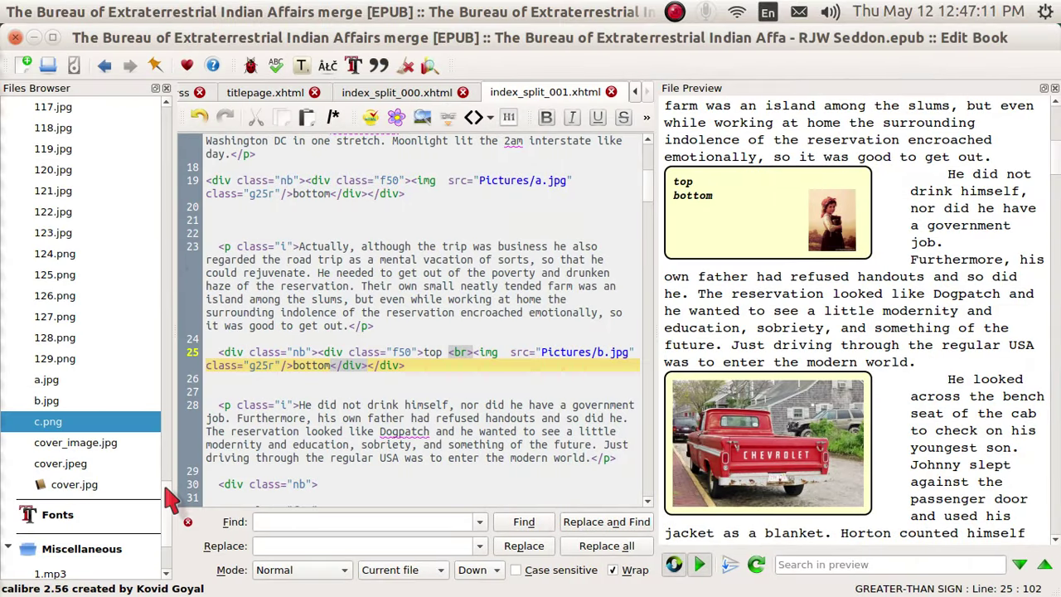
# Collapse Images, expand Styles, and open stylesheet.css in its own editor tab
pyautogui.moveTo(168, 507); pyautogui.dragTo(170, 99)
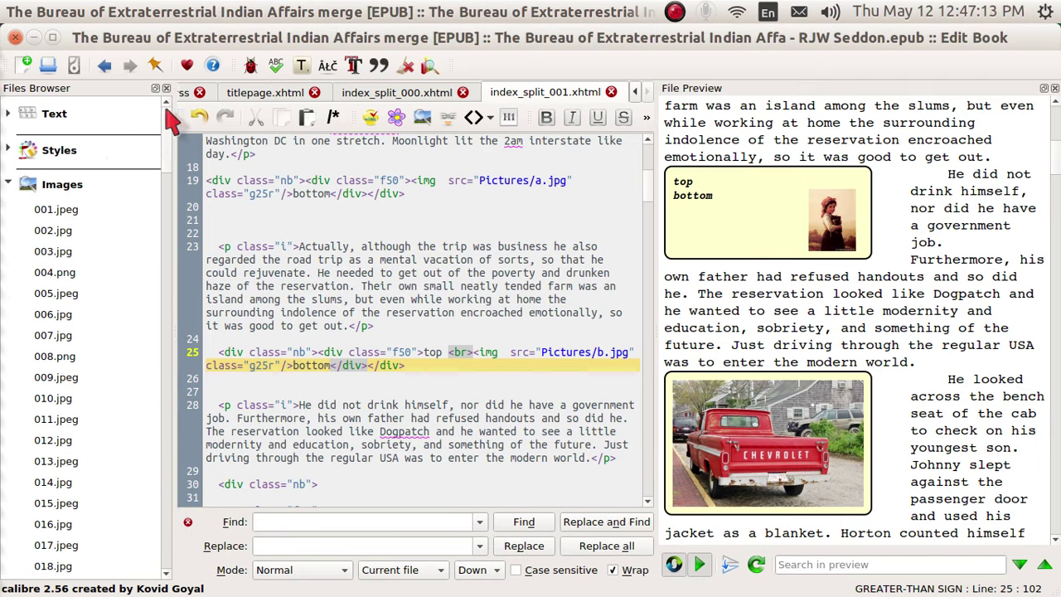
pyautogui.click(7, 184)
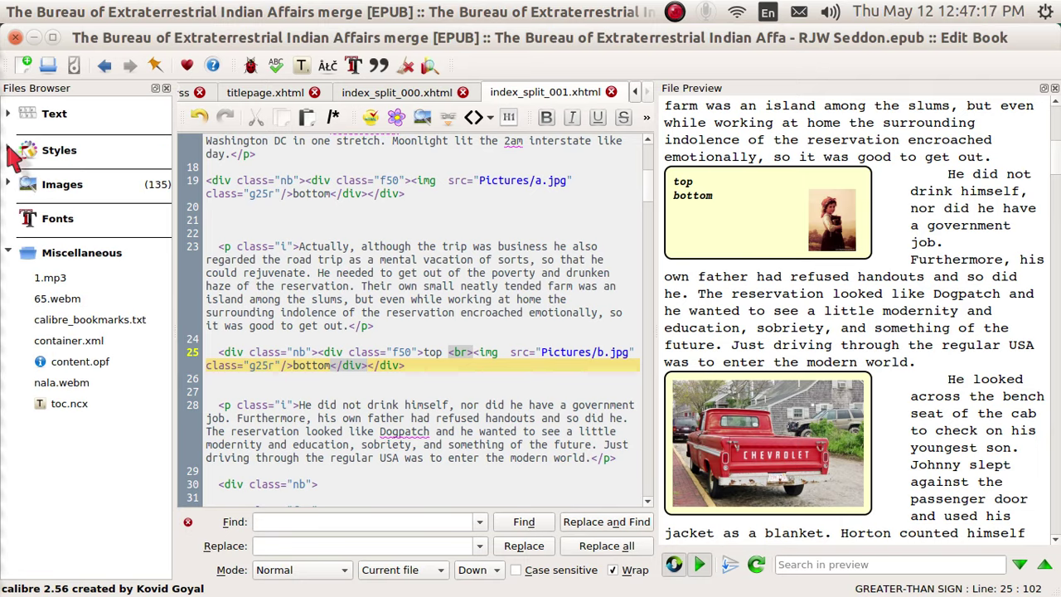
pyautogui.click(7, 150)
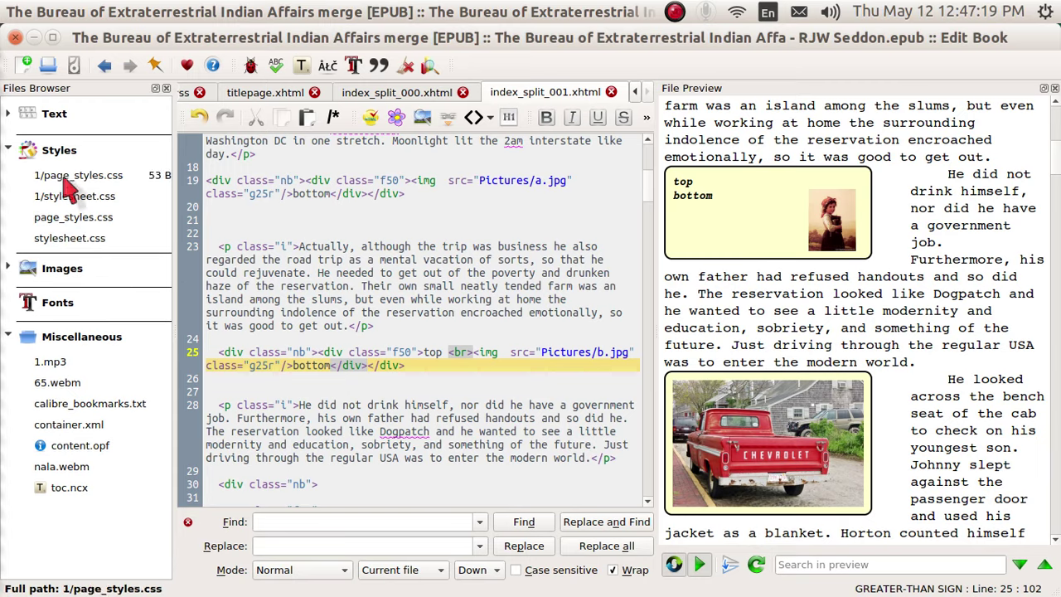
pyautogui.click(77, 246)
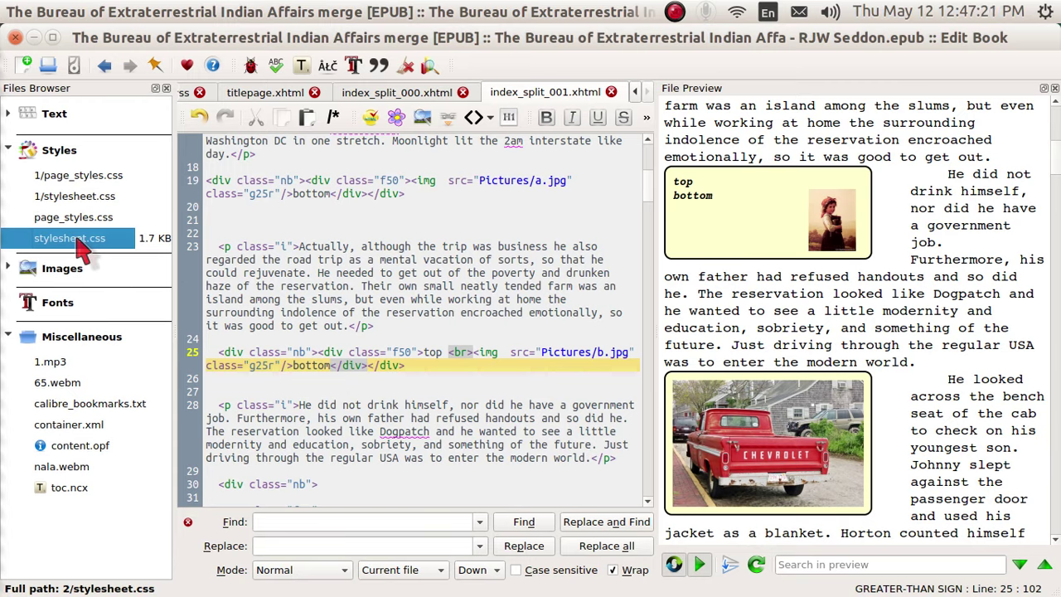
pyautogui.doubleClick(80, 247)
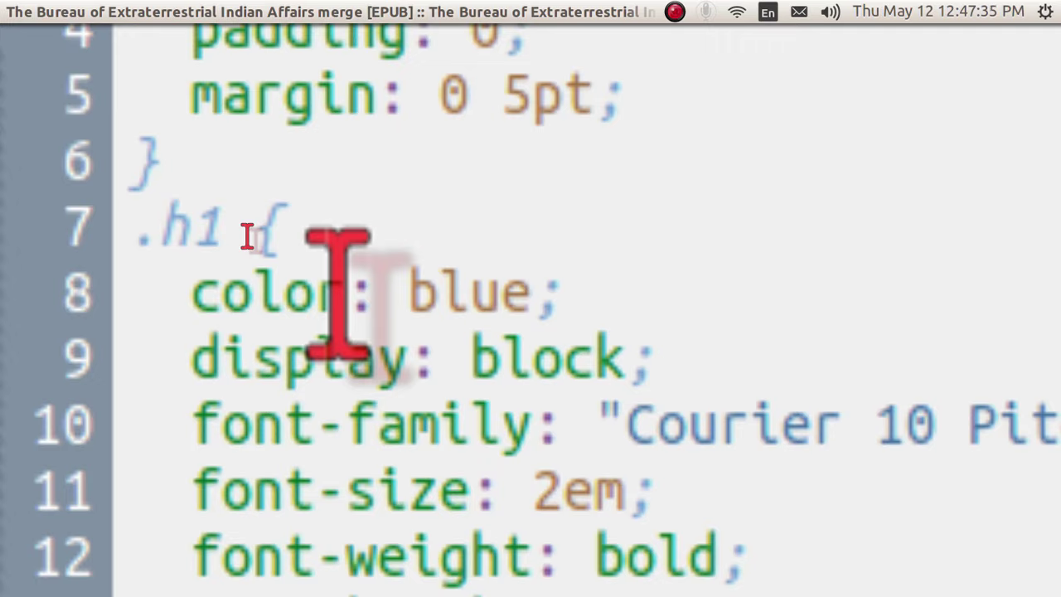
# Scroll down to the .g100–.g10 image-class rules and bring up the Find/Replace panel
pyautogui.scroll(-2, 247, 236)
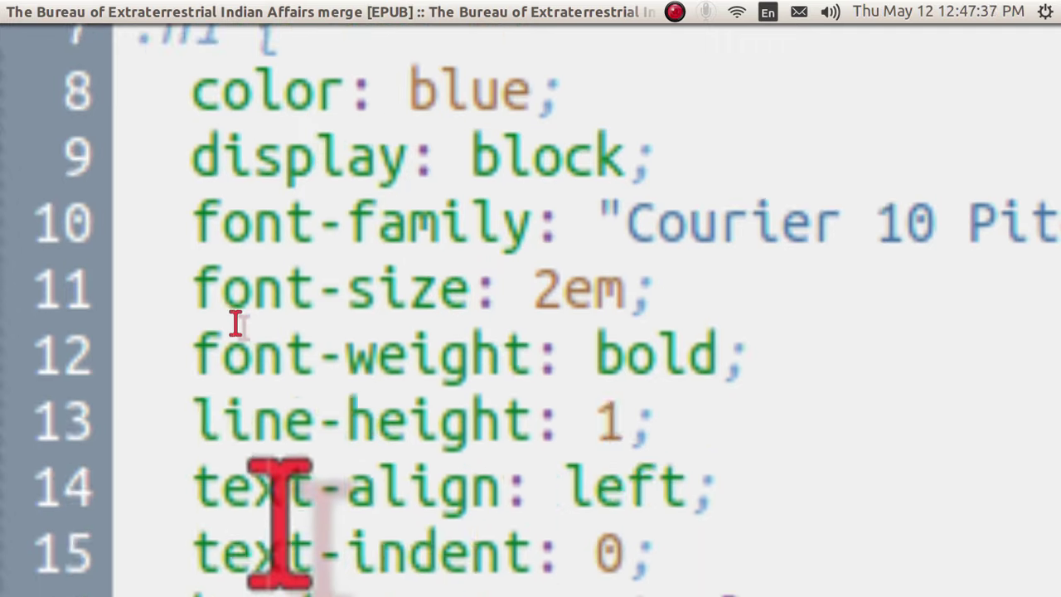
pyautogui.scroll(-2, 237, 373)
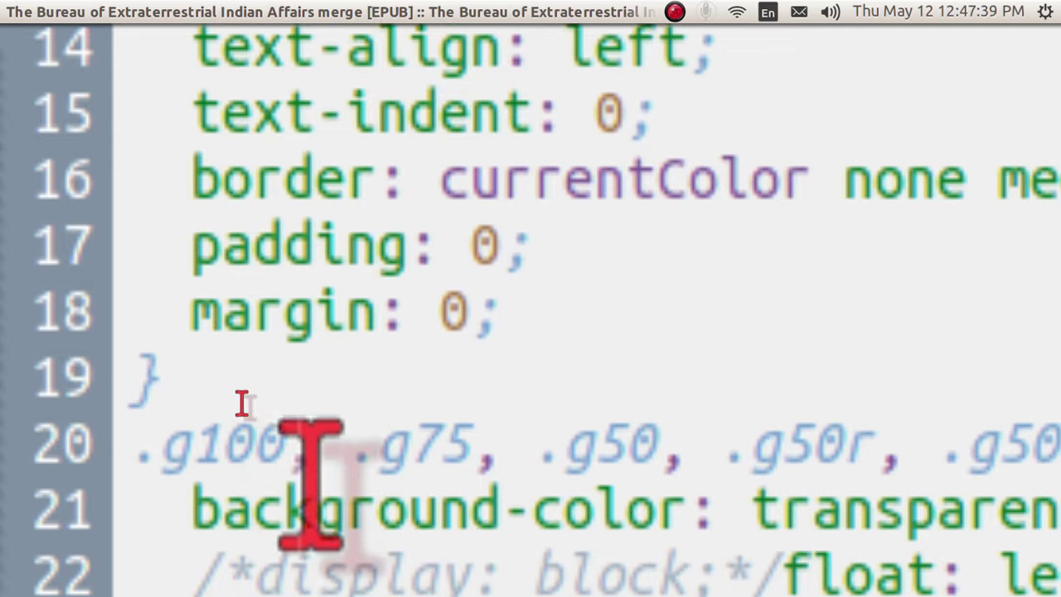
pyautogui.scroll(-1, 240, 402)
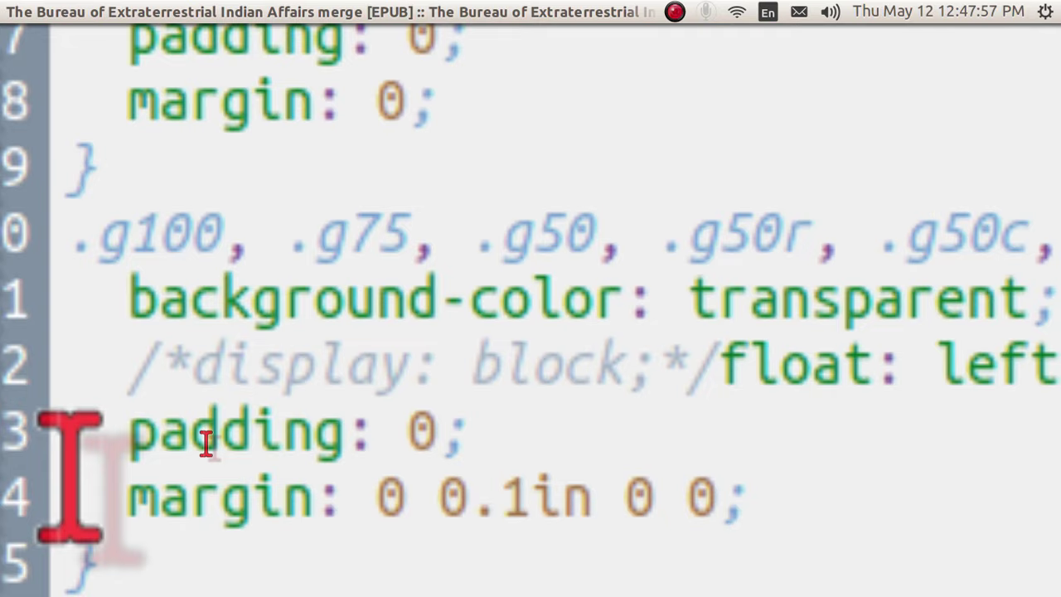
pyautogui.scroll(-2, 206, 441)
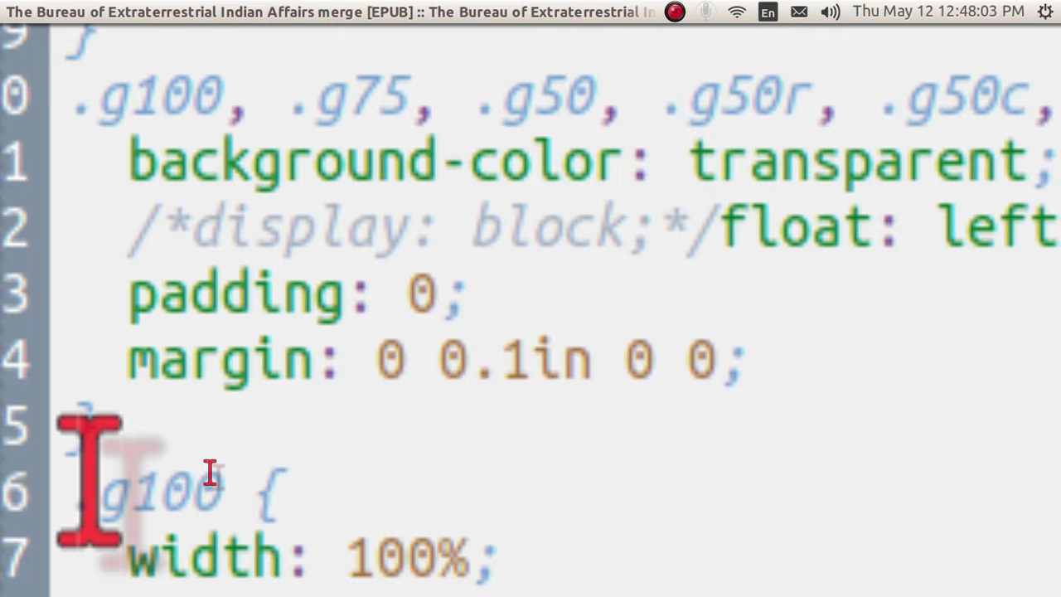
pyautogui.hotkey('ctrl', 'f')
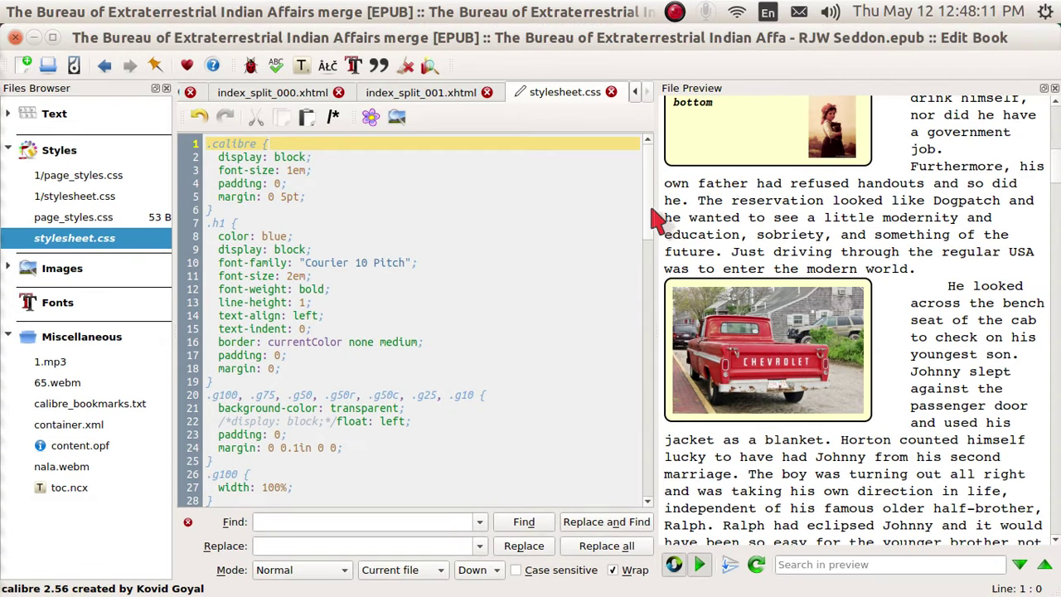
pyautogui.moveTo(651, 214); pyautogui.dragTo(652, 503)
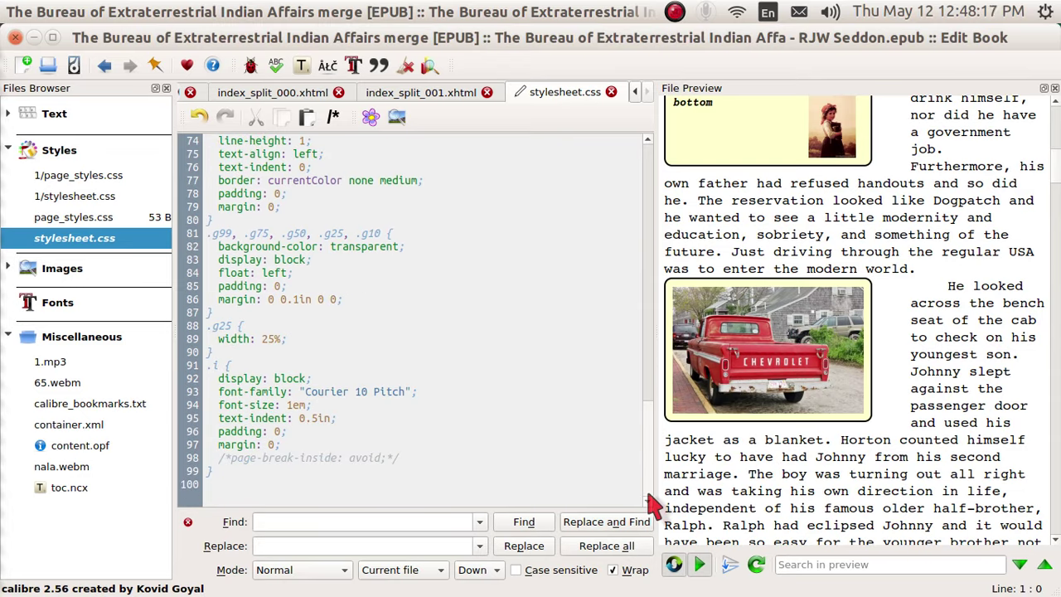
pyautogui.moveTo(652, 503); pyautogui.dragTo(654, 429)
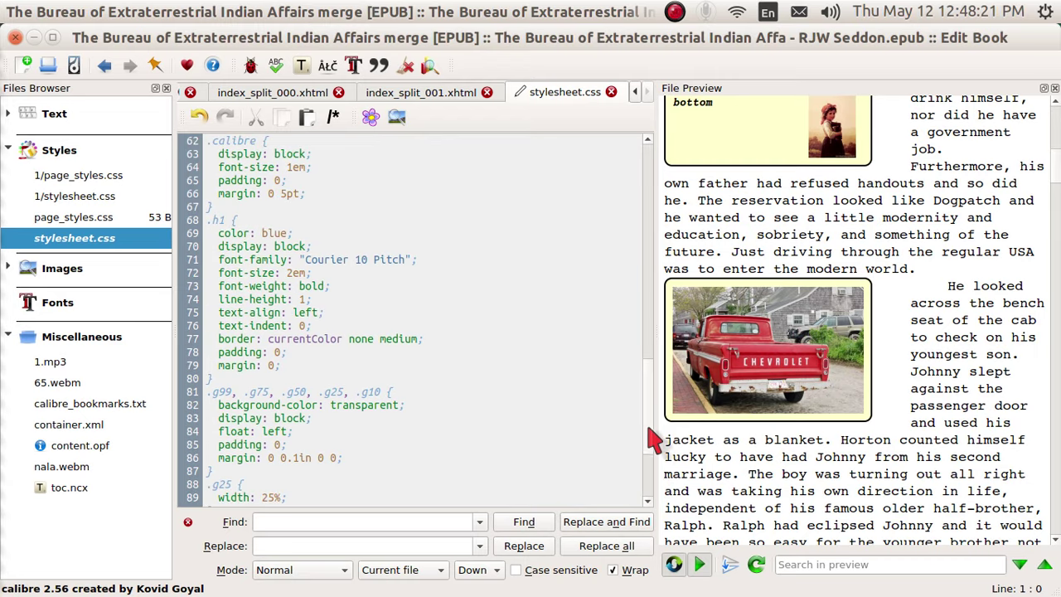